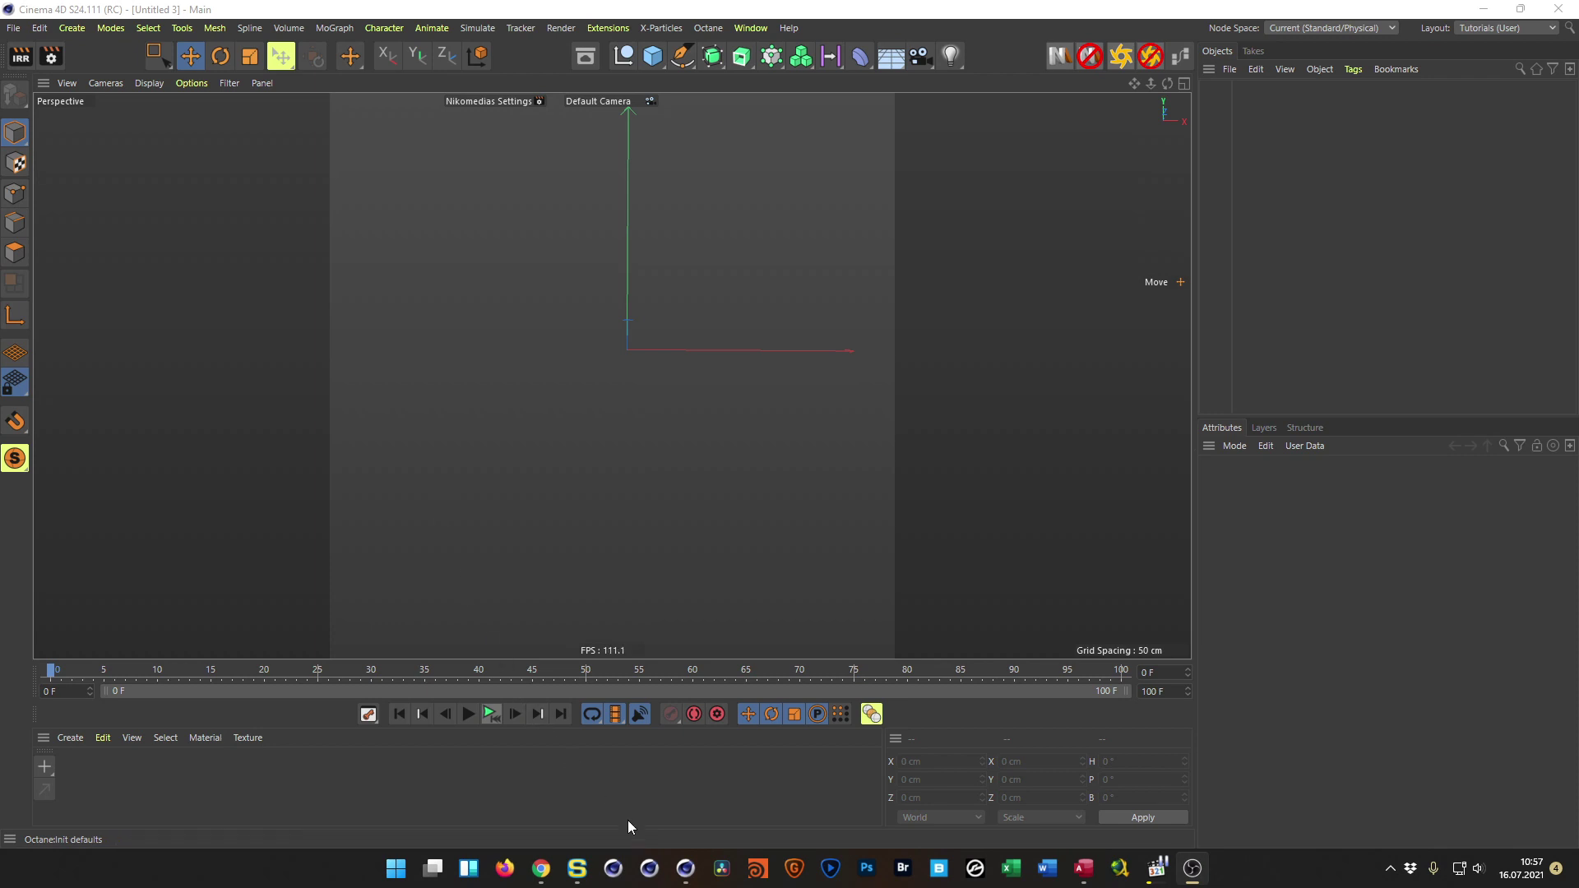
Step: Show the Facebook group question post, then switch back to the empty Cinema 4D scene
{"action": "left_click", "coordinate": [541, 867]}
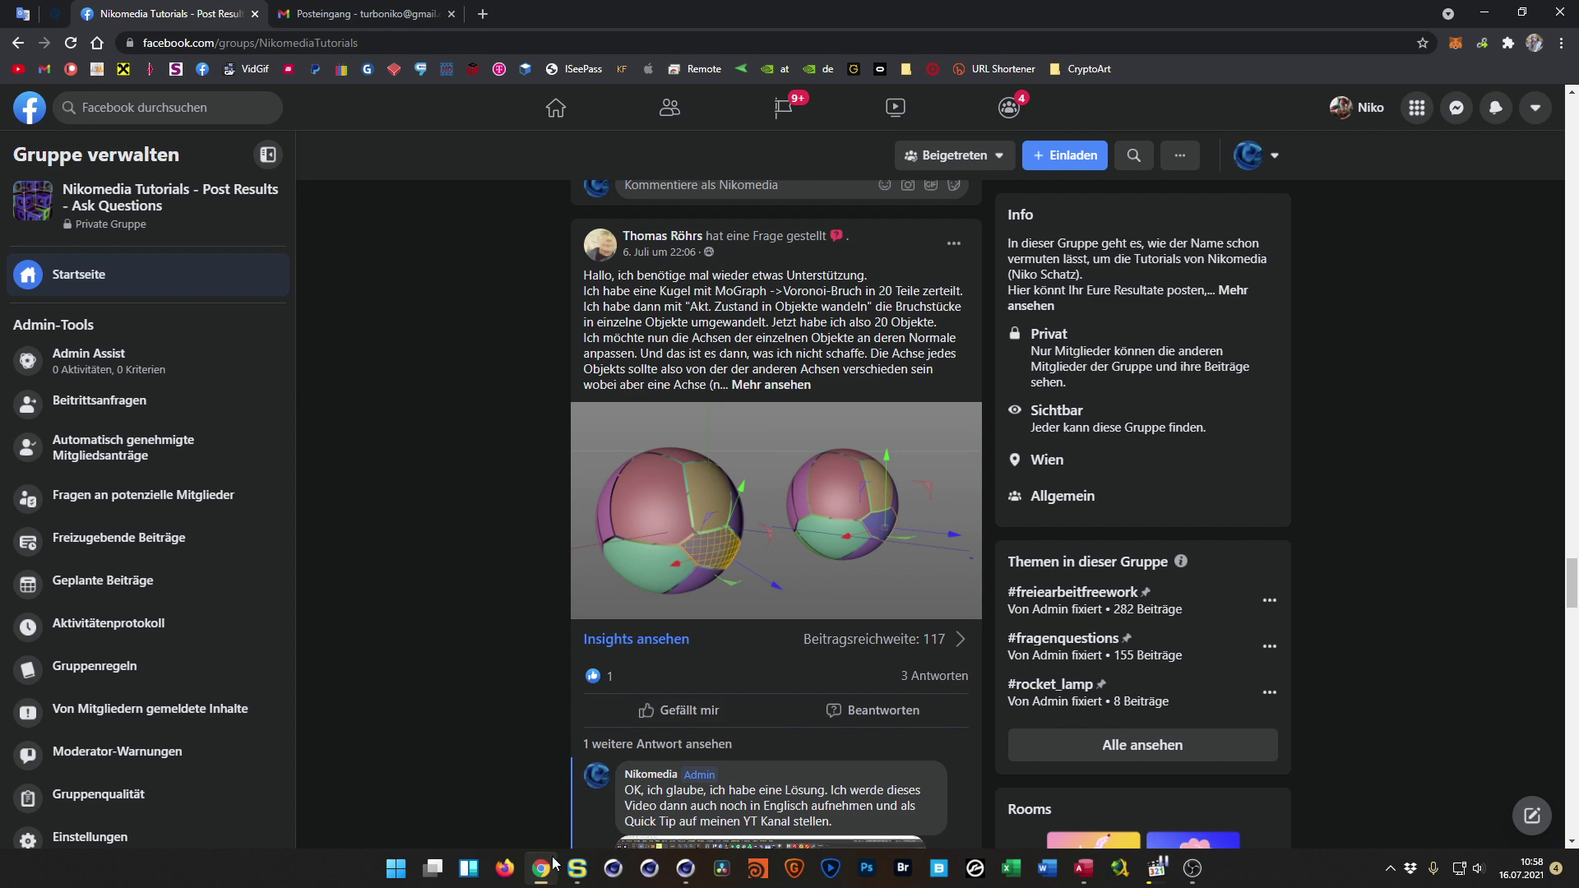
{"action": "left_click", "coordinate": [685, 878]}
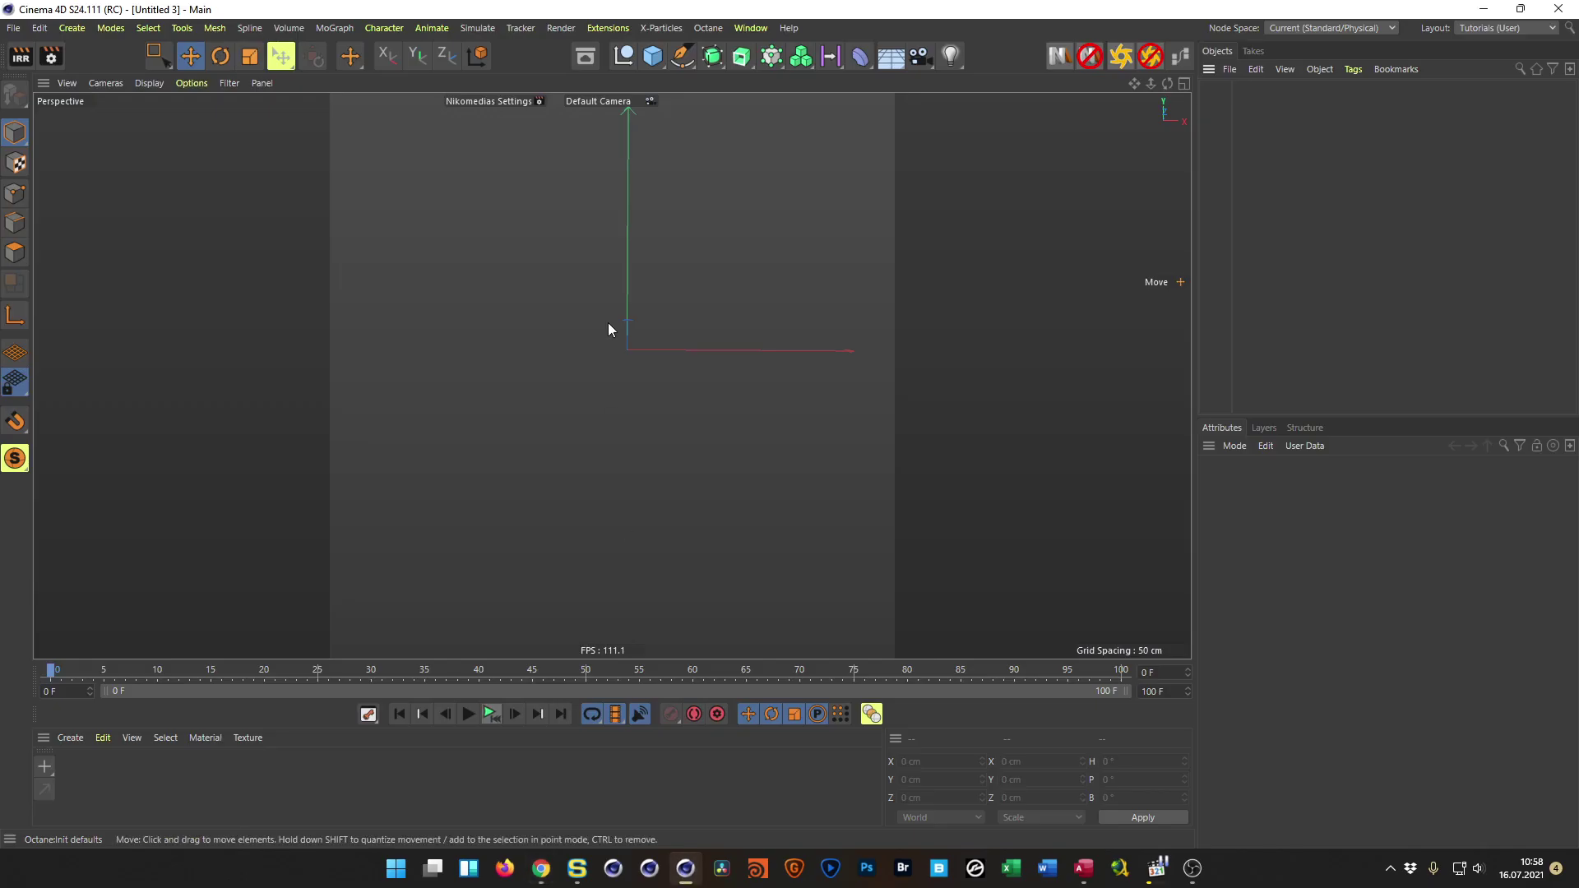
Step: Add a sphere, frame it in the view, and make it a child of a new Voronoi Fracture
{"action": "left_click", "coordinate": [655, 64]}
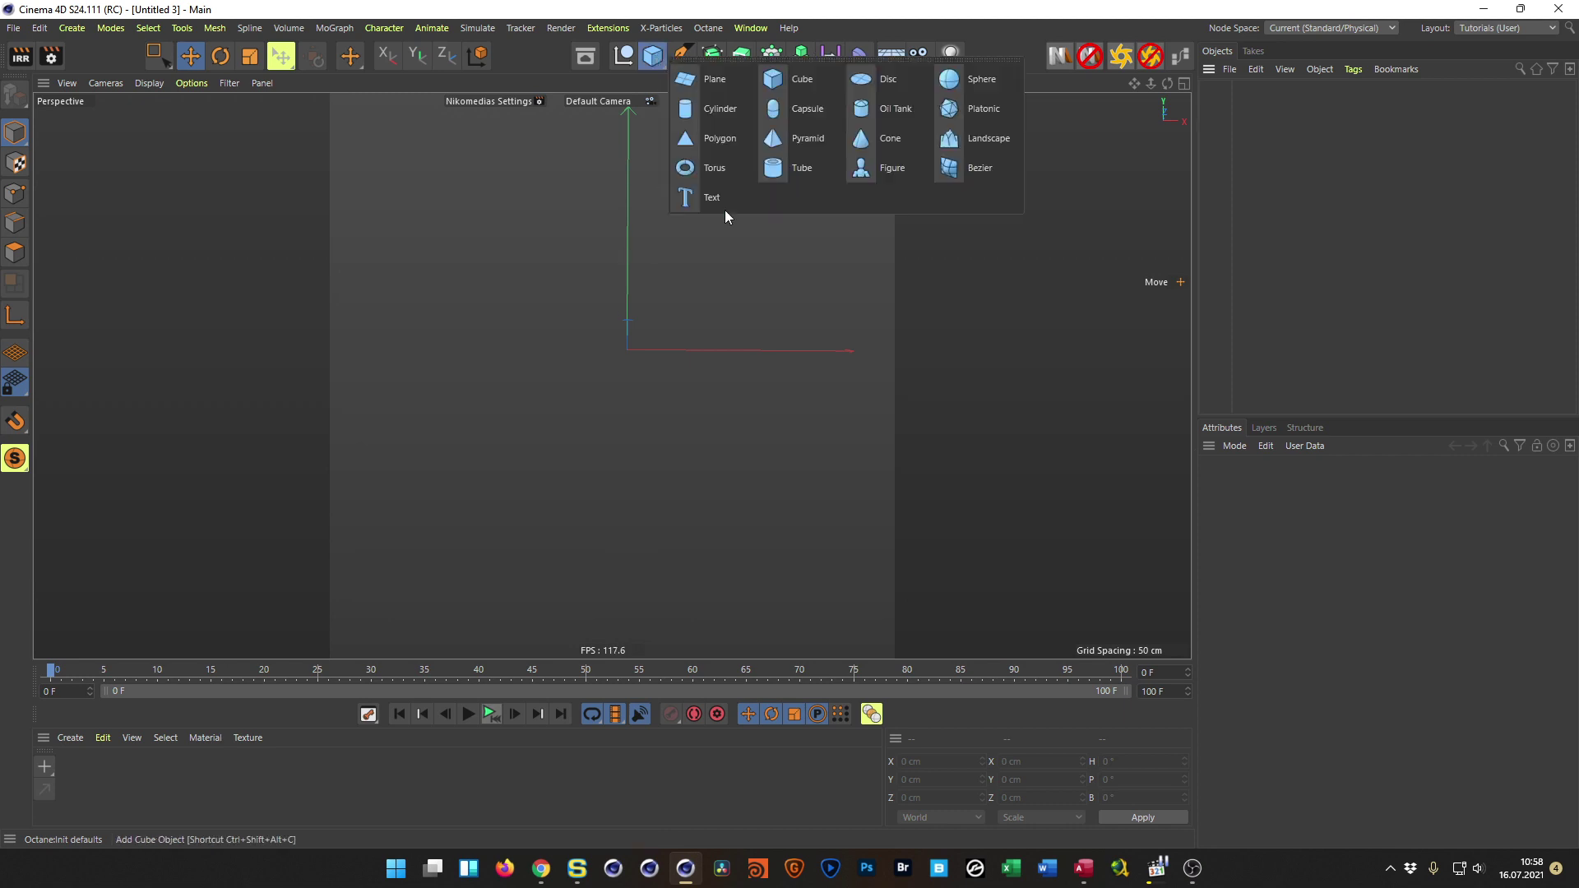
{"action": "left_click", "coordinate": [957, 76]}
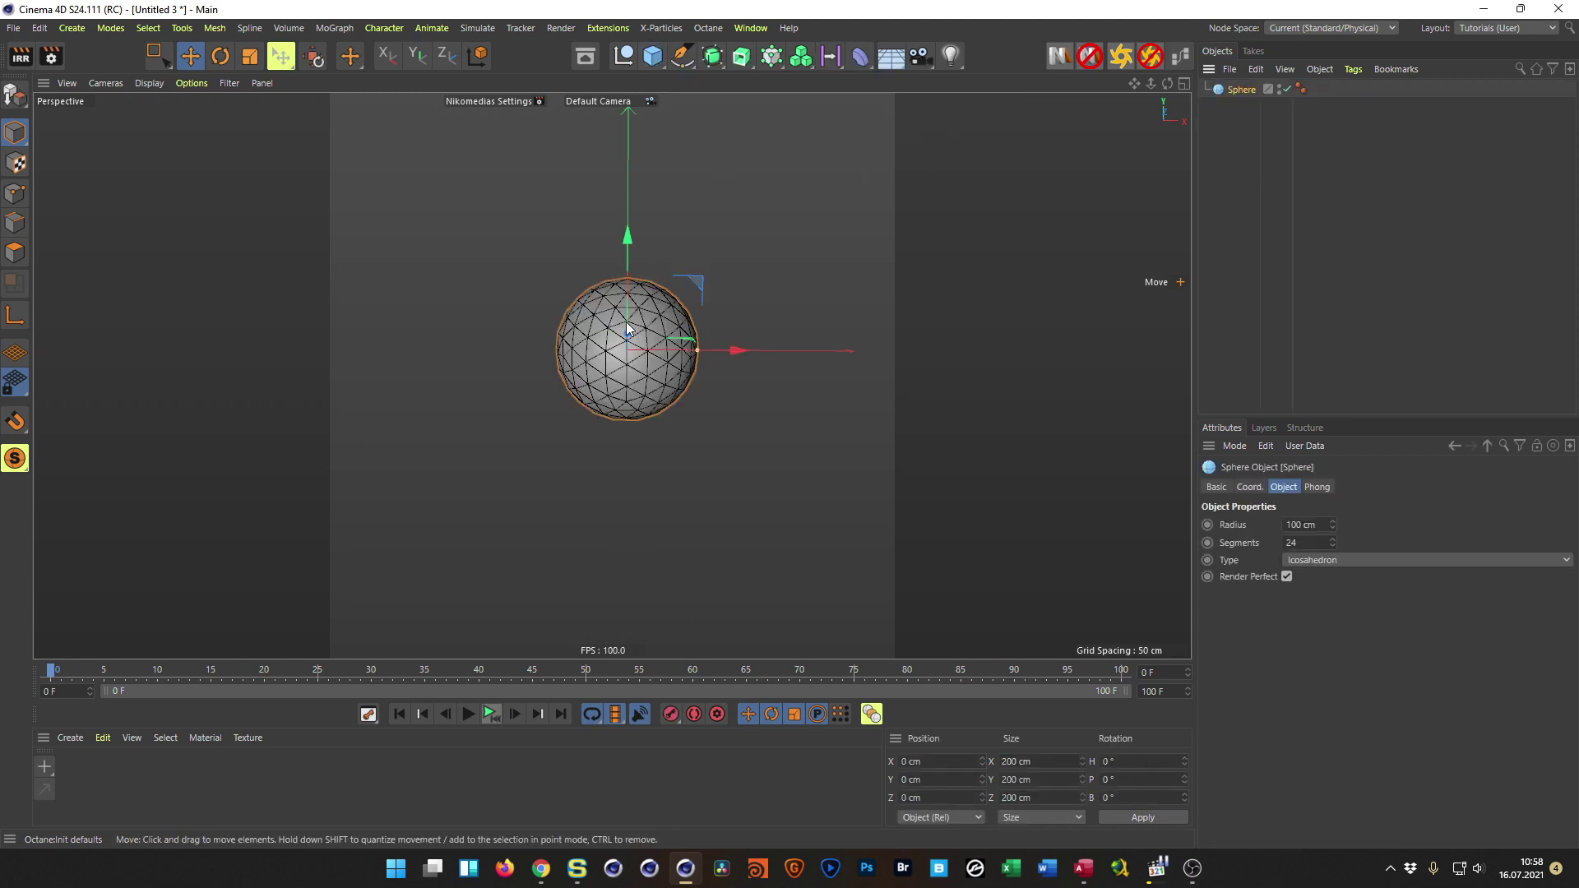
{"action": "key", "text": "h"}
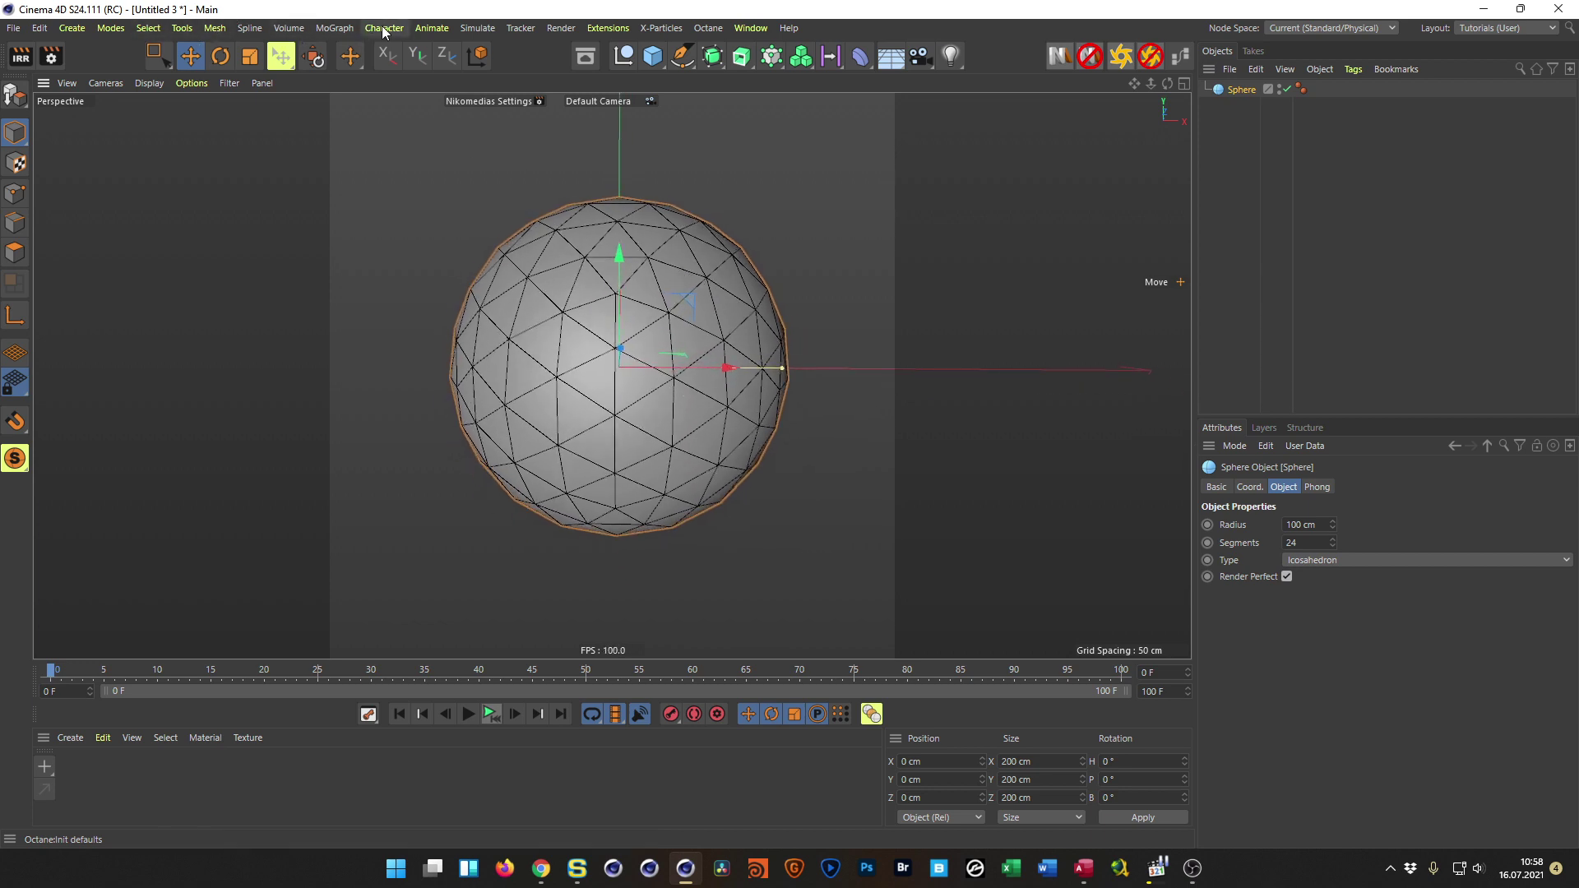
{"action": "left_click", "coordinate": [350, 29]}
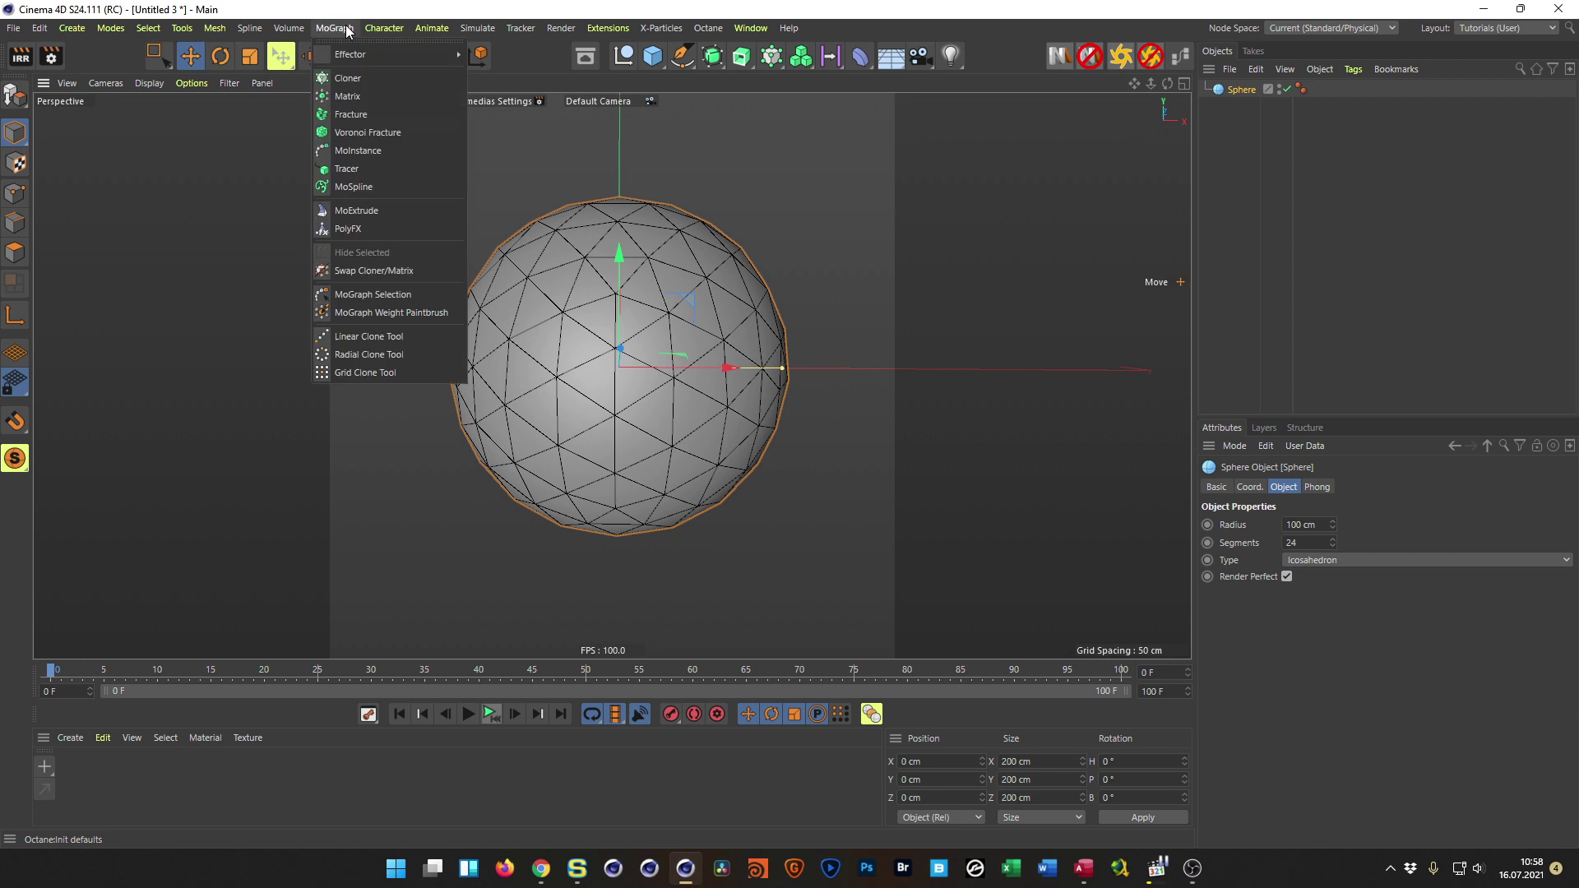
{"action": "left_click", "coordinate": [367, 132]}
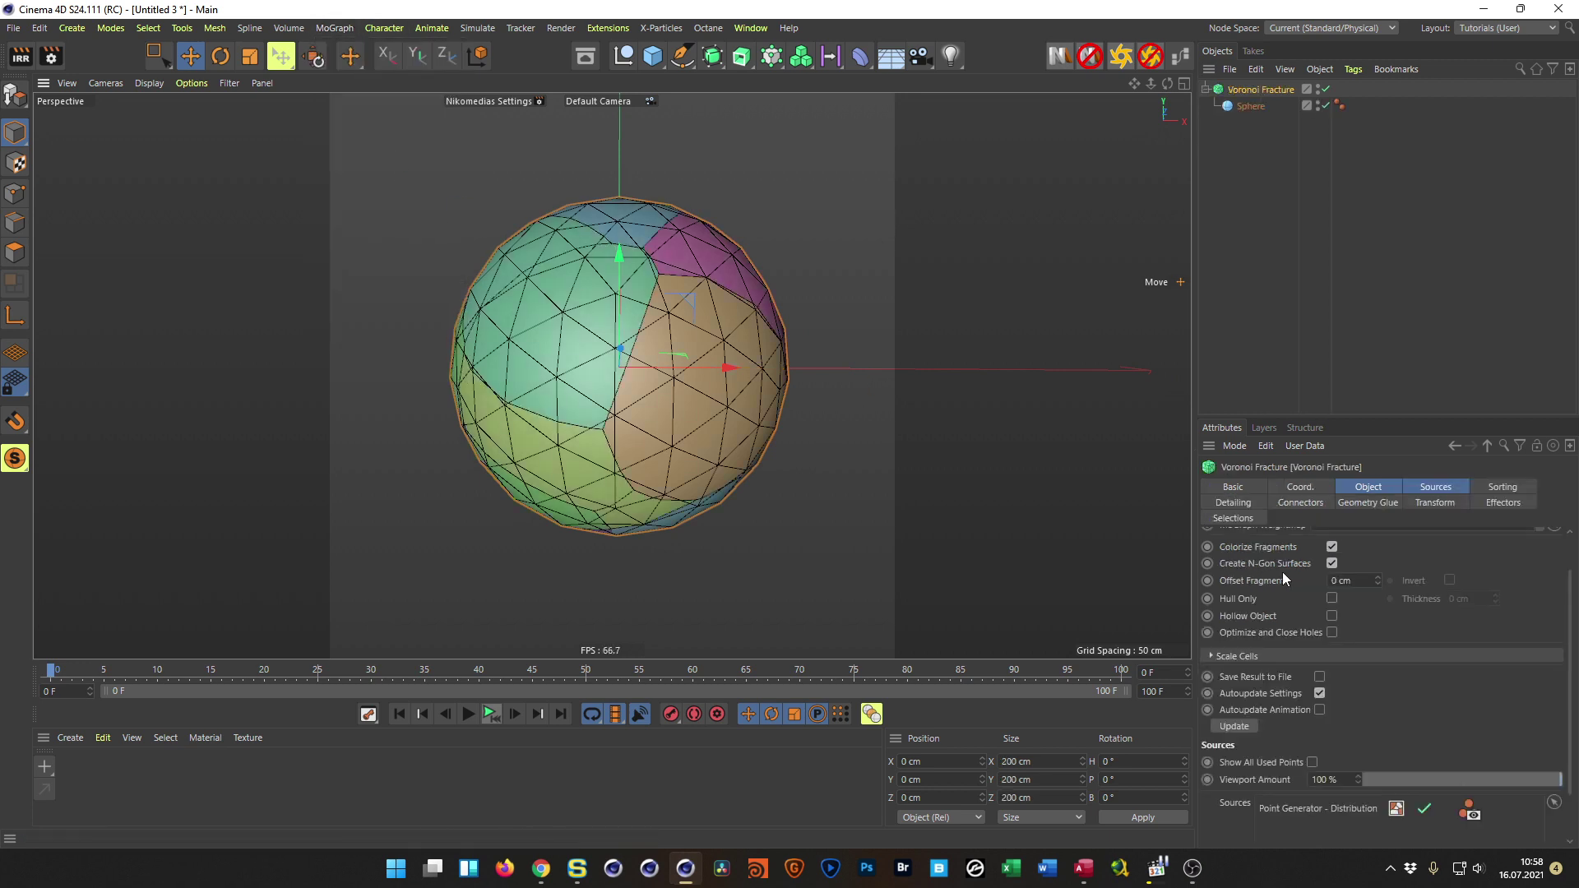
Step: Enlarge the Attributes panel and check the fracture's distribution source uses 20 points
{"action": "left_click_drag", "start_coordinate": [1313, 416], "coordinate": [1321, 296]}
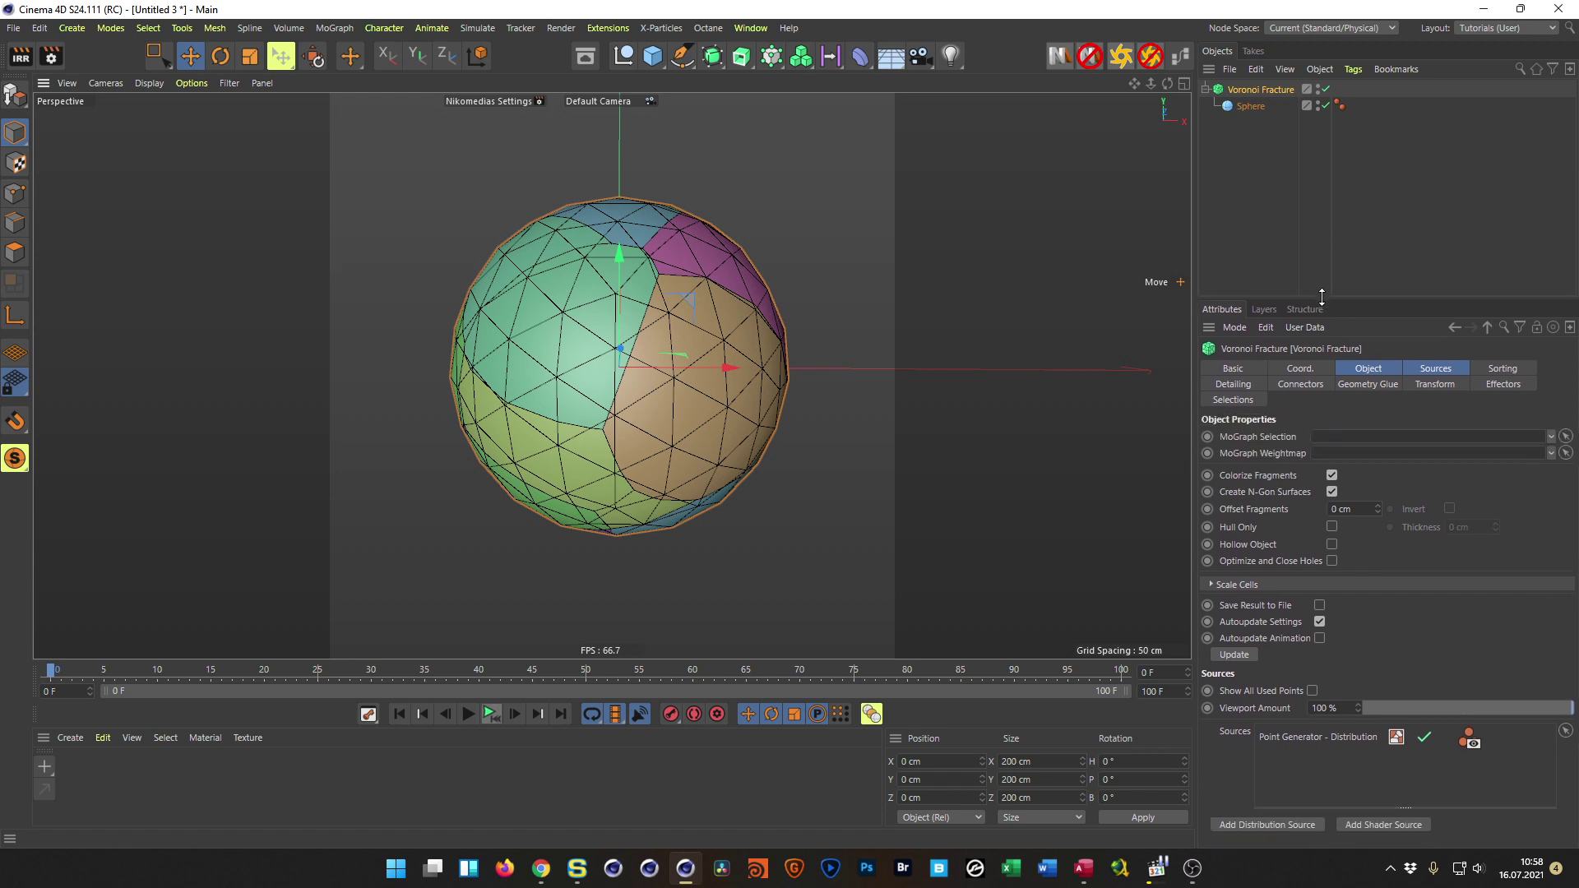
{"action": "left_click", "coordinate": [1431, 366]}
{"action": "left_click", "coordinate": [1297, 484]}
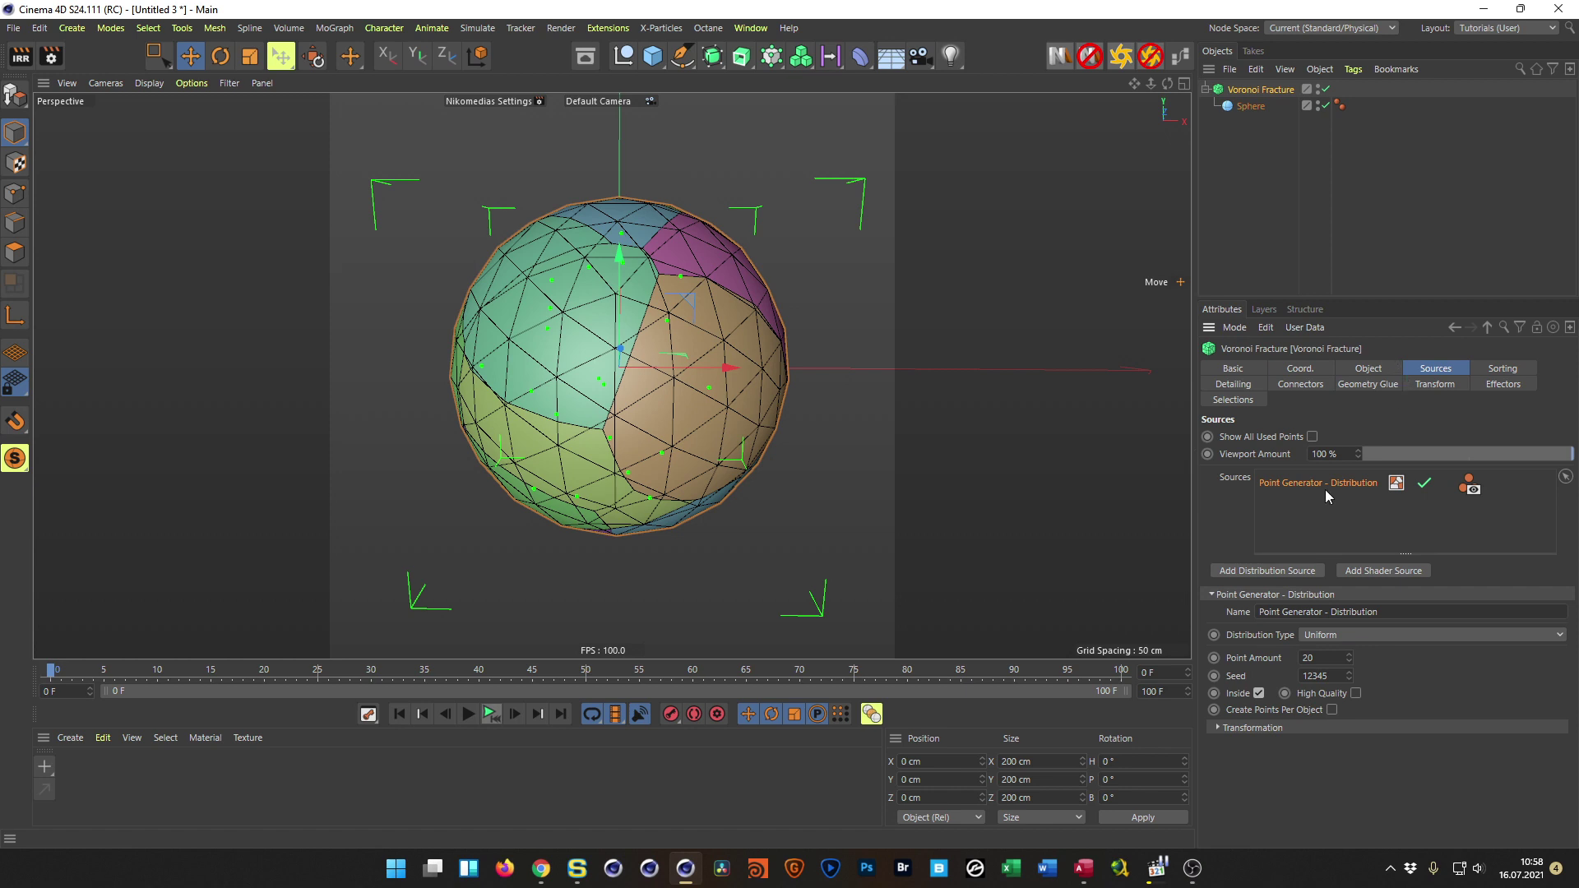
{"action": "left_click", "coordinate": [1362, 376]}
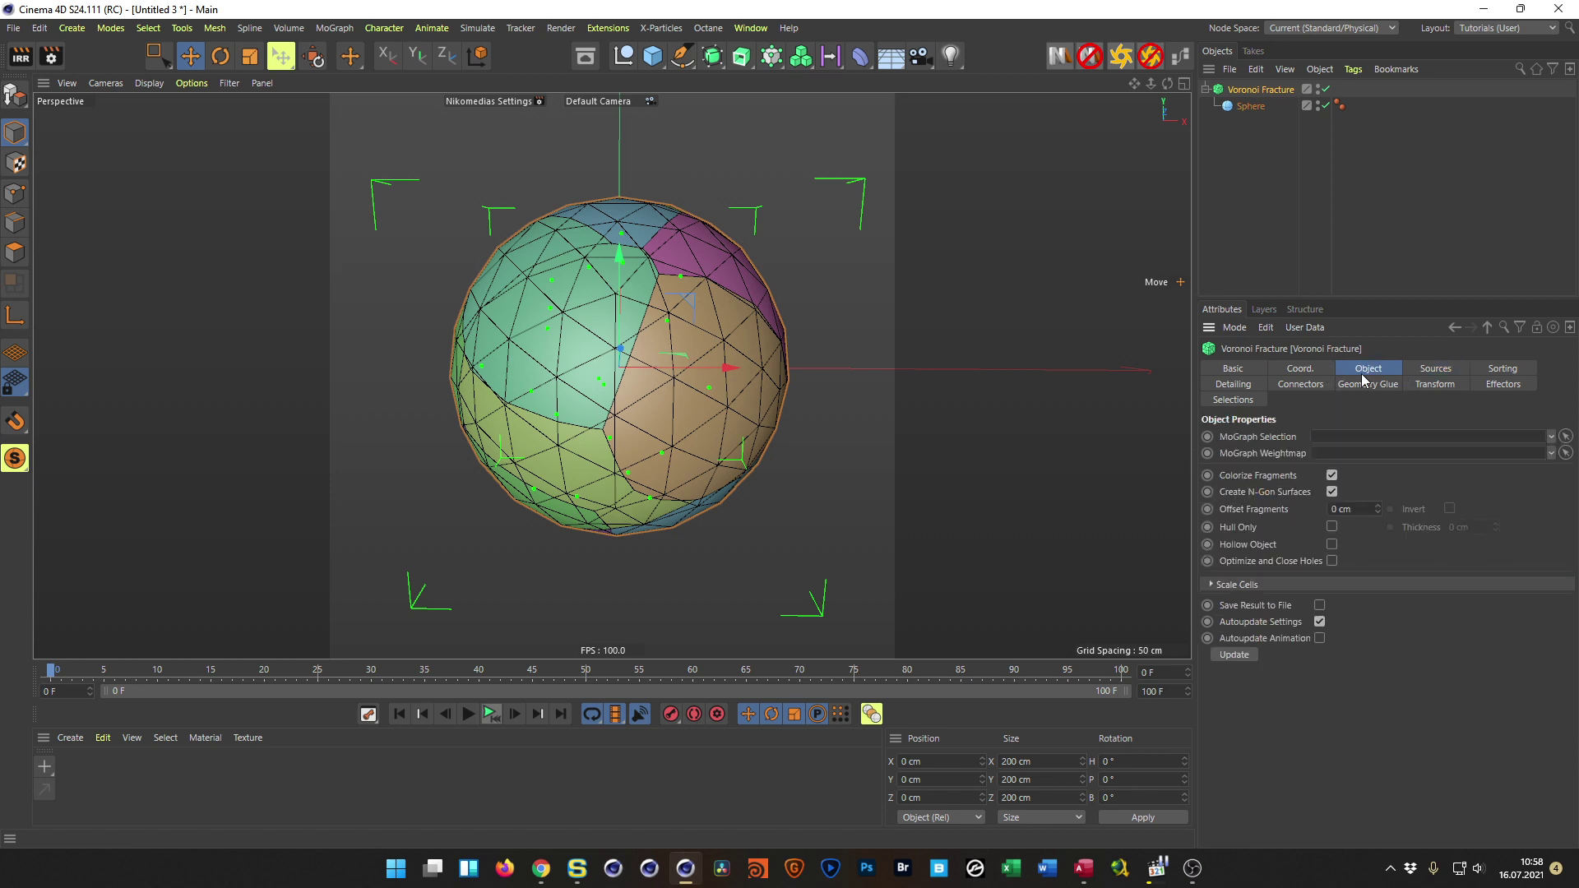
Step: Set Offset Fragments to 1 cm and orbit to inspect the gaps between pieces
{"action": "left_click", "coordinate": [1346, 508]}
{"action": "type", "text": "1"}
{"action": "key", "text": "Return"}
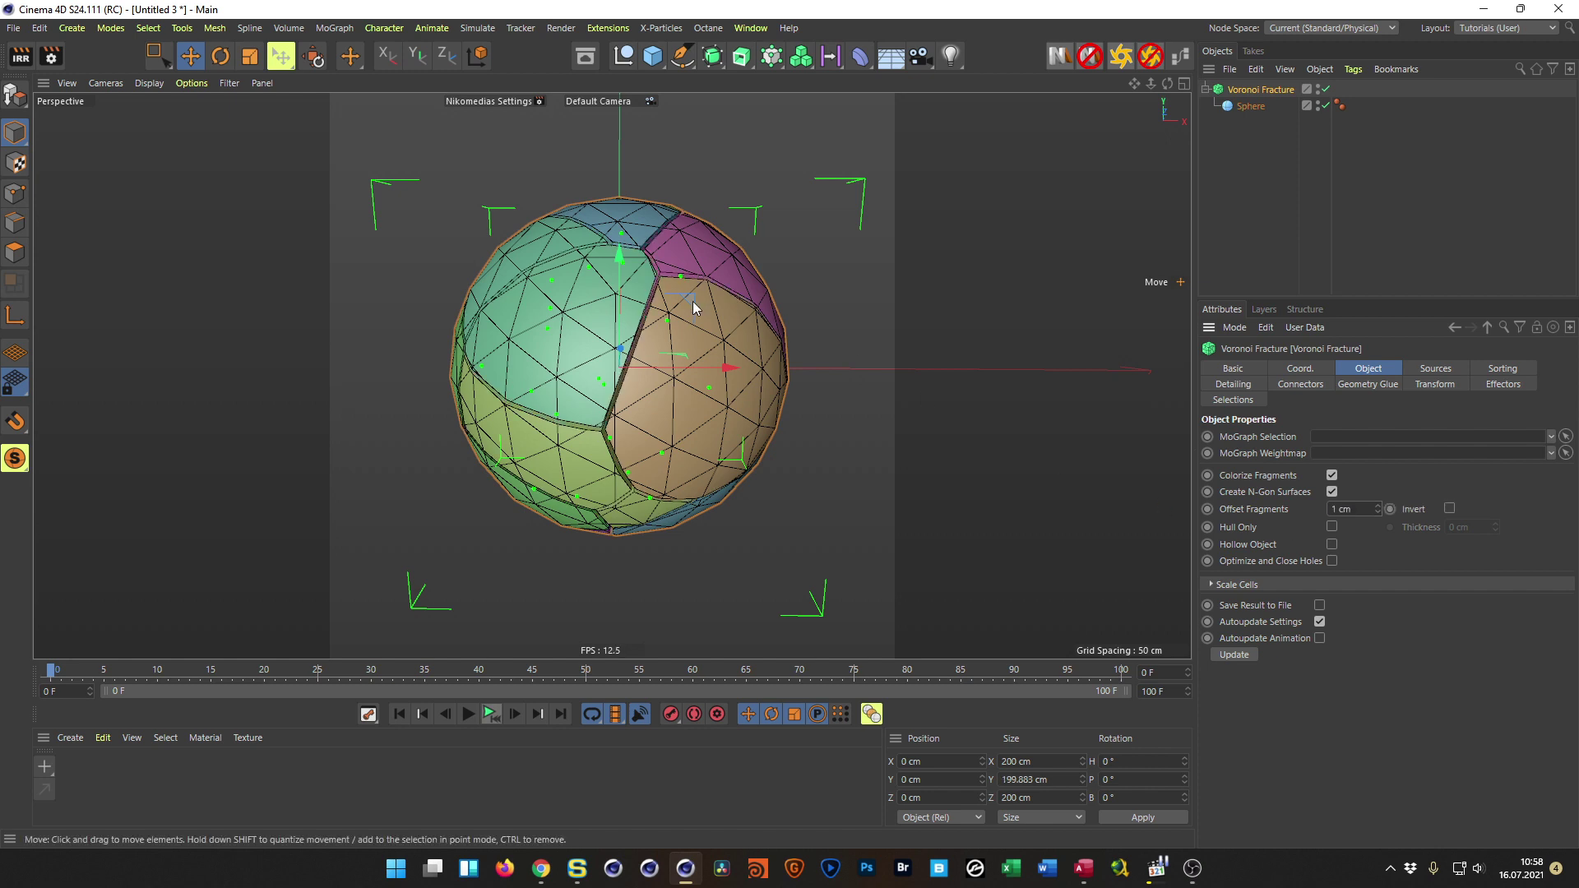
{"action": "scroll", "coordinate": [668, 324], "scroll_direction": "up", "scroll_amount": 5}
{"action": "left_click_drag", "start_coordinate": [741, 309], "coordinate": [607, 371], "text": "alt"}
{"action": "scroll", "coordinate": [692, 324], "scroll_direction": "down", "scroll_amount": 3}
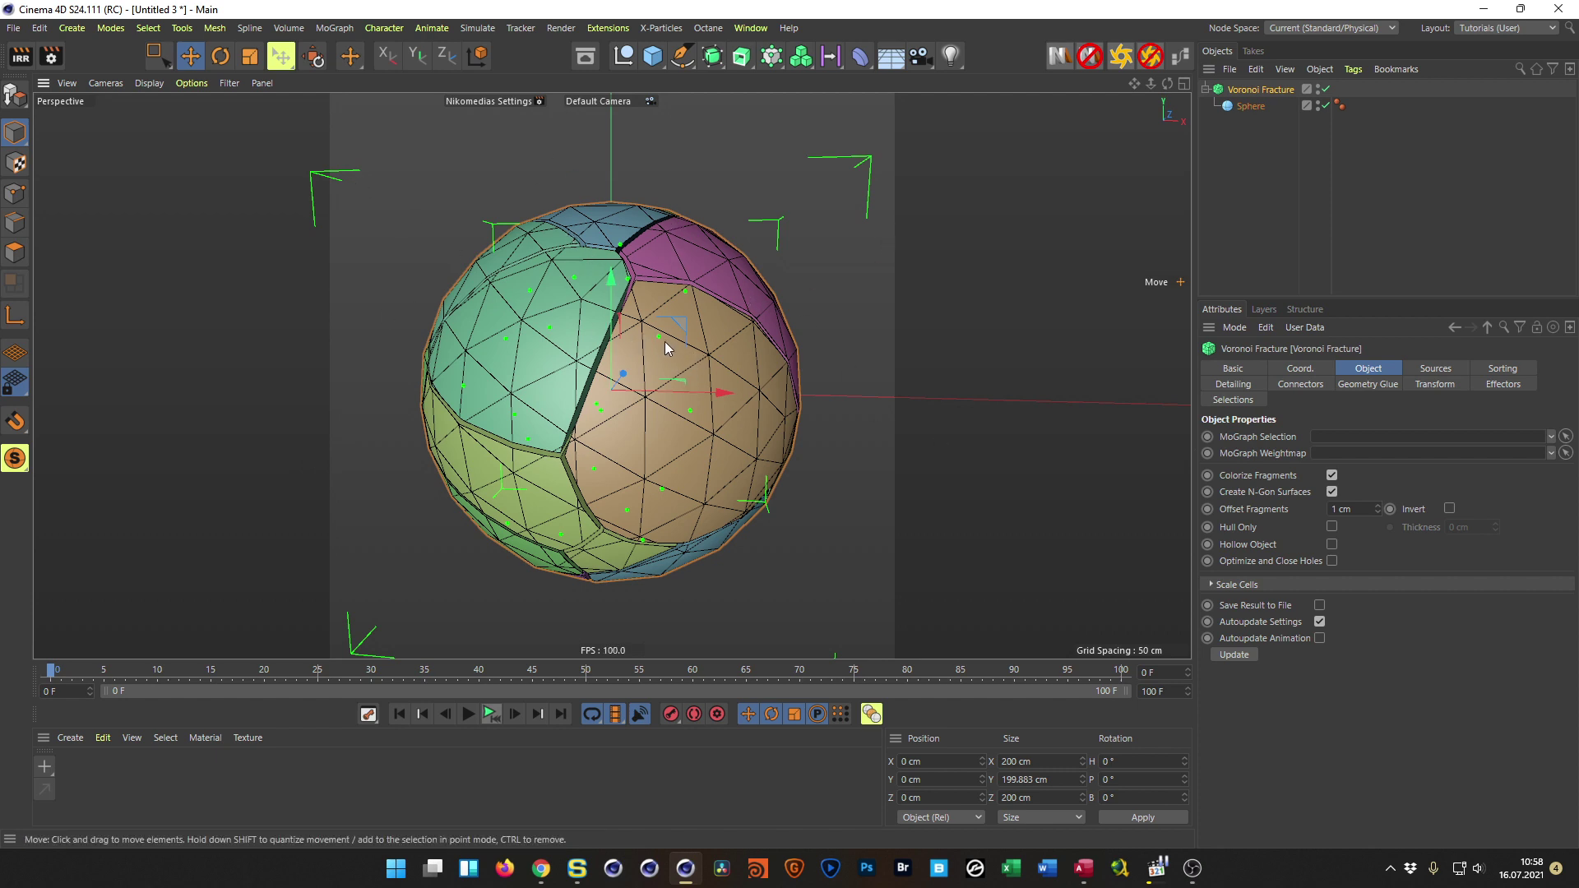
{"action": "mouse_move", "coordinate": [666, 348]}
{"action": "left_mouse_down", "text": "alt"}
{"action": "mouse_move", "coordinate": [644, 346]}
{"action": "mouse_move", "coordinate": [630, 388]}
{"action": "mouse_move", "coordinate": [656, 333]}
{"action": "mouse_move", "coordinate": [694, 317]}
{"action": "mouse_move", "coordinate": [656, 321]}
{"action": "left_mouse_up", "text": "alt"}
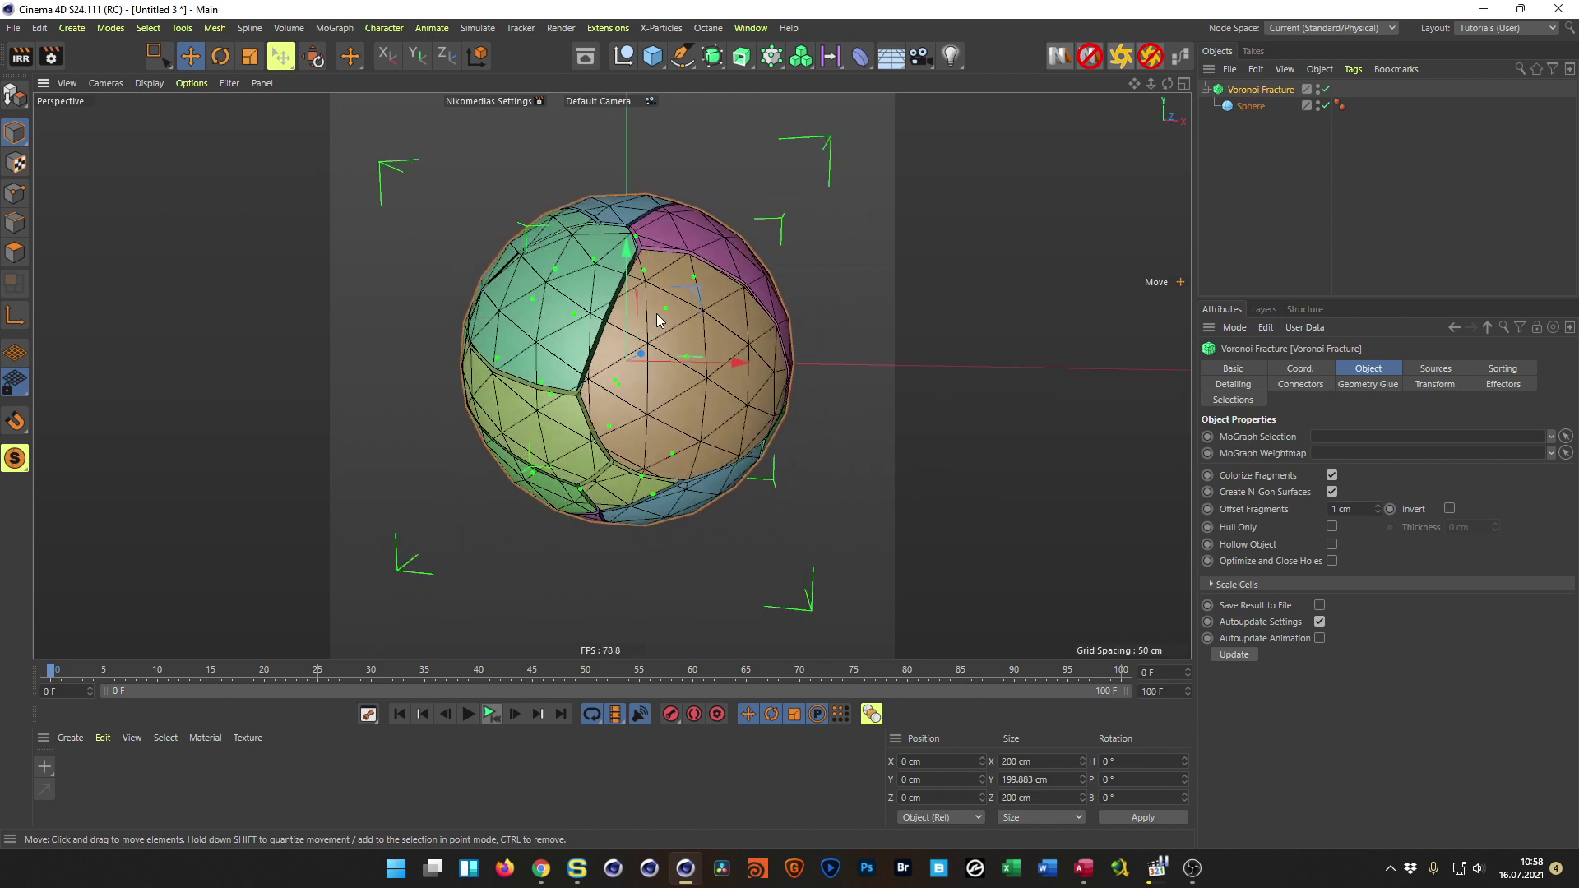
Step: Test a Z shift on the fracture's Transform tab, then add a Plain effector with Position enabled
{"action": "left_click", "coordinate": [1437, 386]}
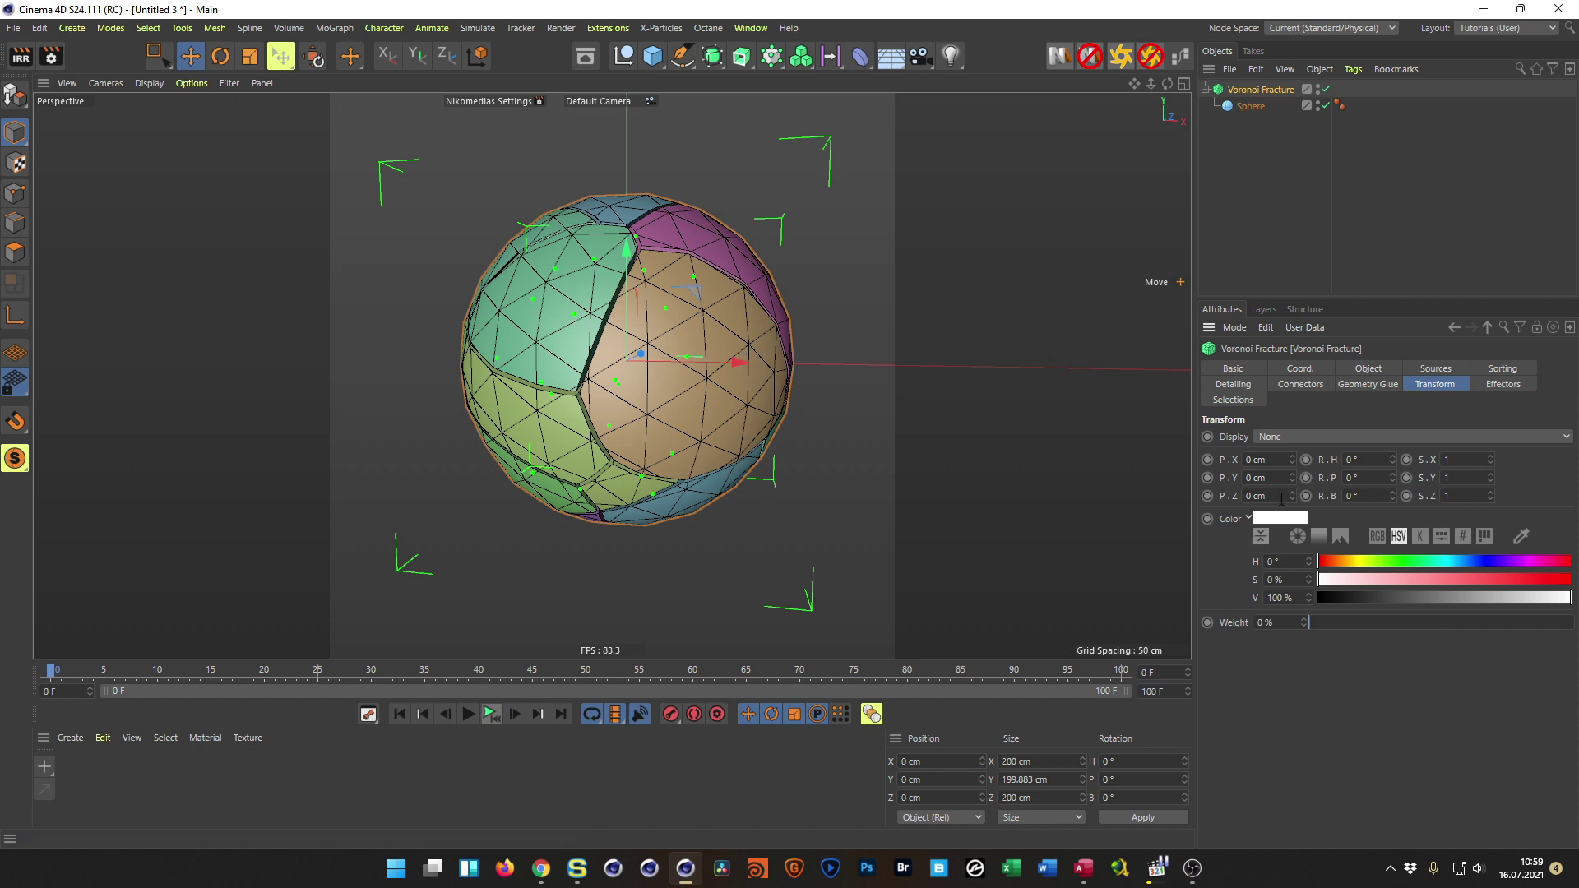
{"action": "left_click_drag", "start_coordinate": [1292, 495], "coordinate": [1291, 495]}
{"action": "left_click", "coordinate": [1504, 384]}
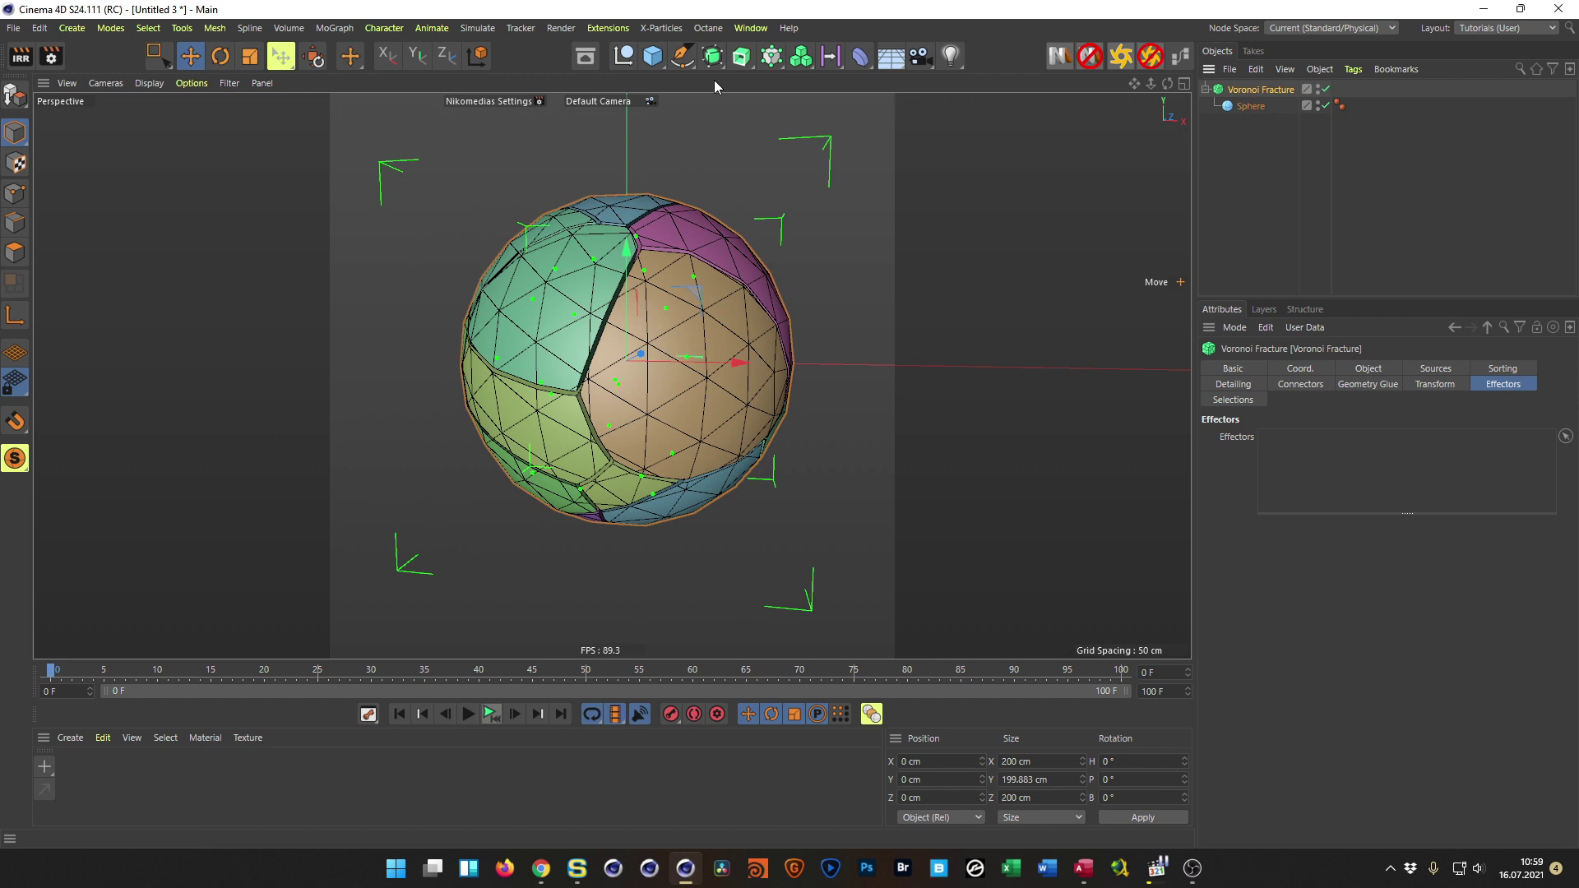
{"action": "left_click", "coordinate": [334, 28]}
{"action": "mouse_move", "coordinate": [426, 55]}
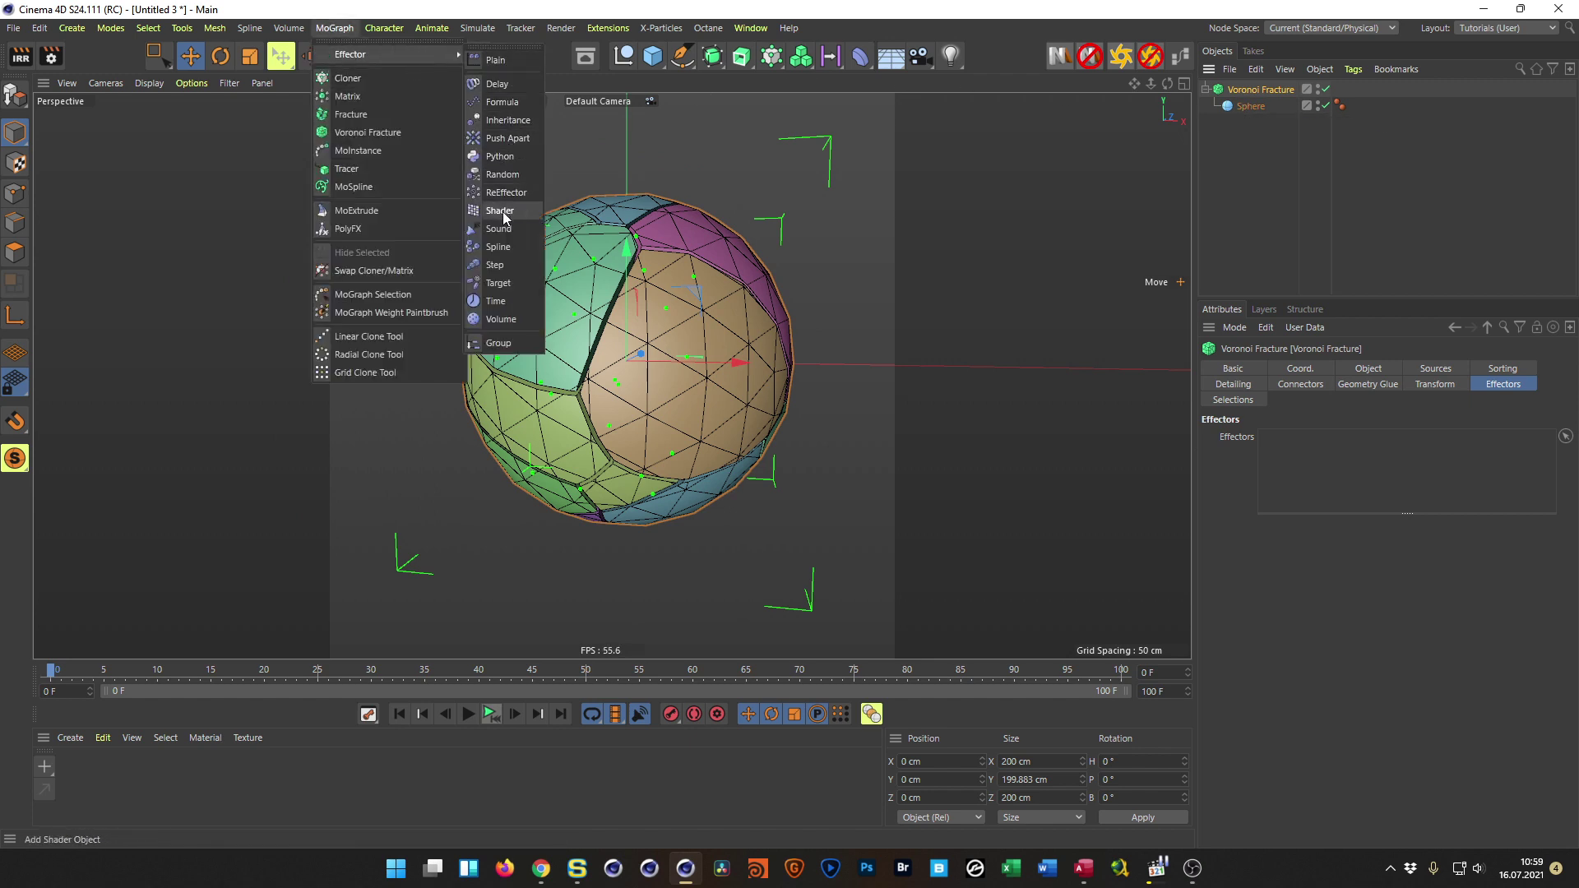
{"action": "left_click", "coordinate": [503, 61]}
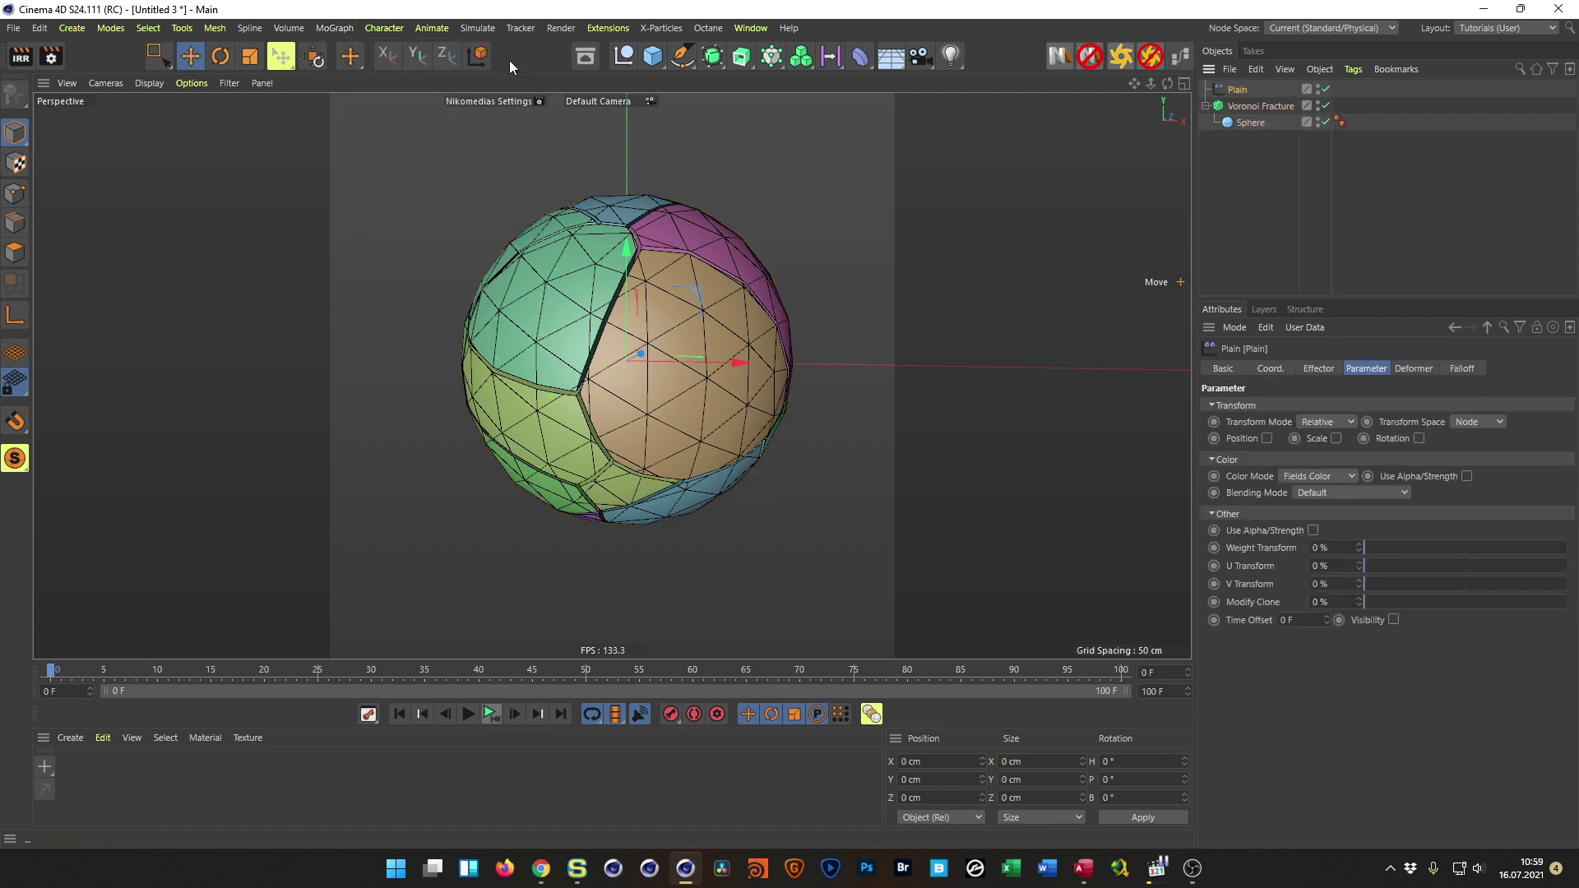
{"action": "left_click", "coordinate": [1267, 438]}
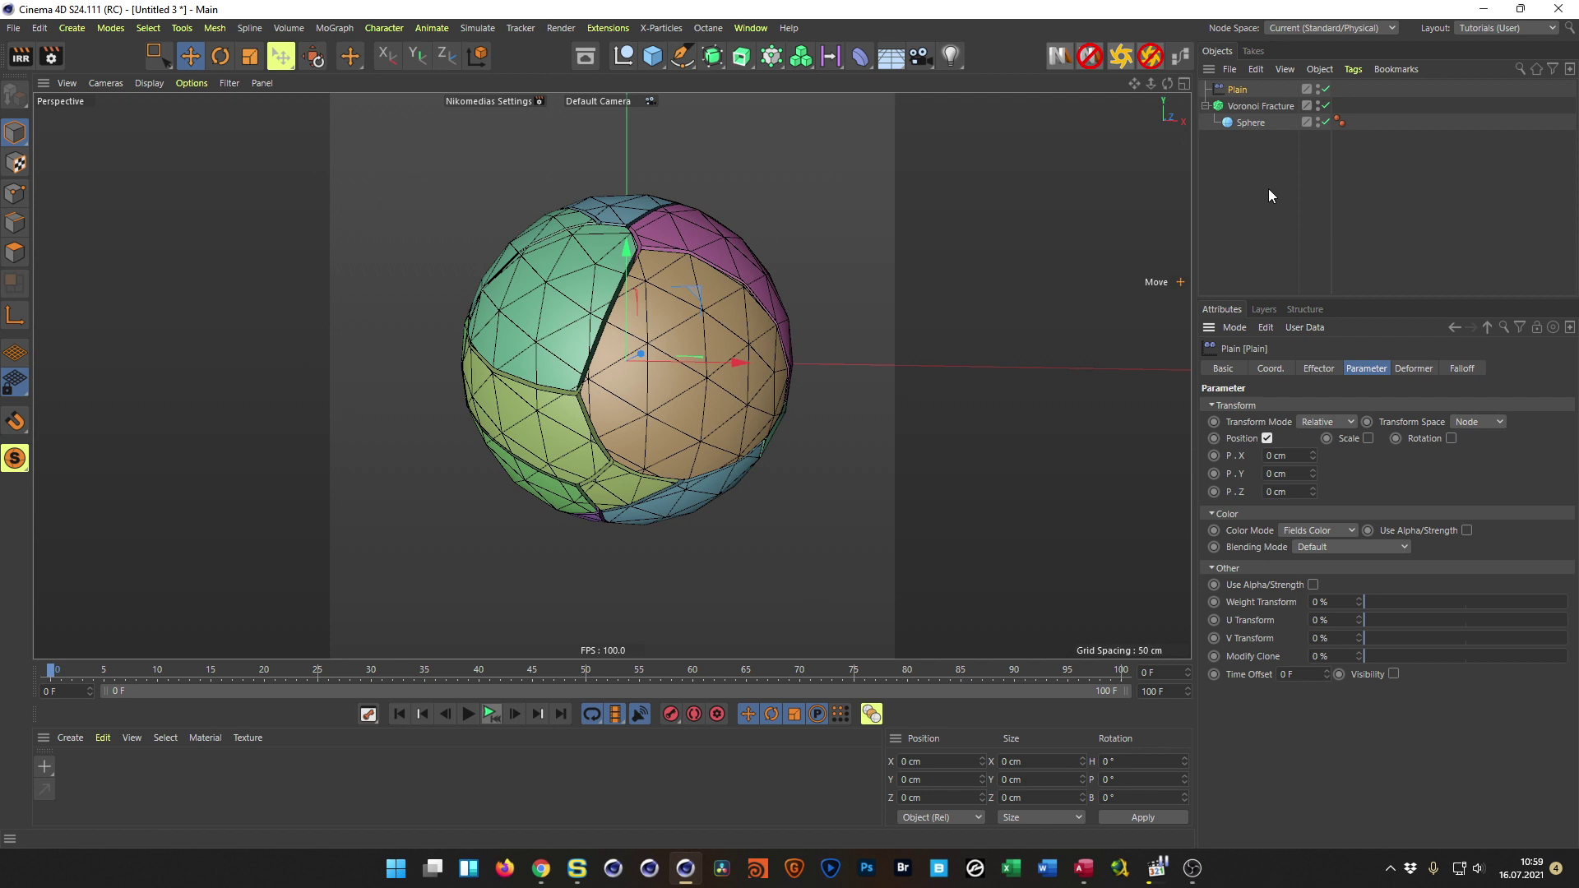
Step: Test a 29 cm P.Z offset, undo it, then remove Plain from the fracture's effectors and disable it
{"action": "key", "text": "Down"}
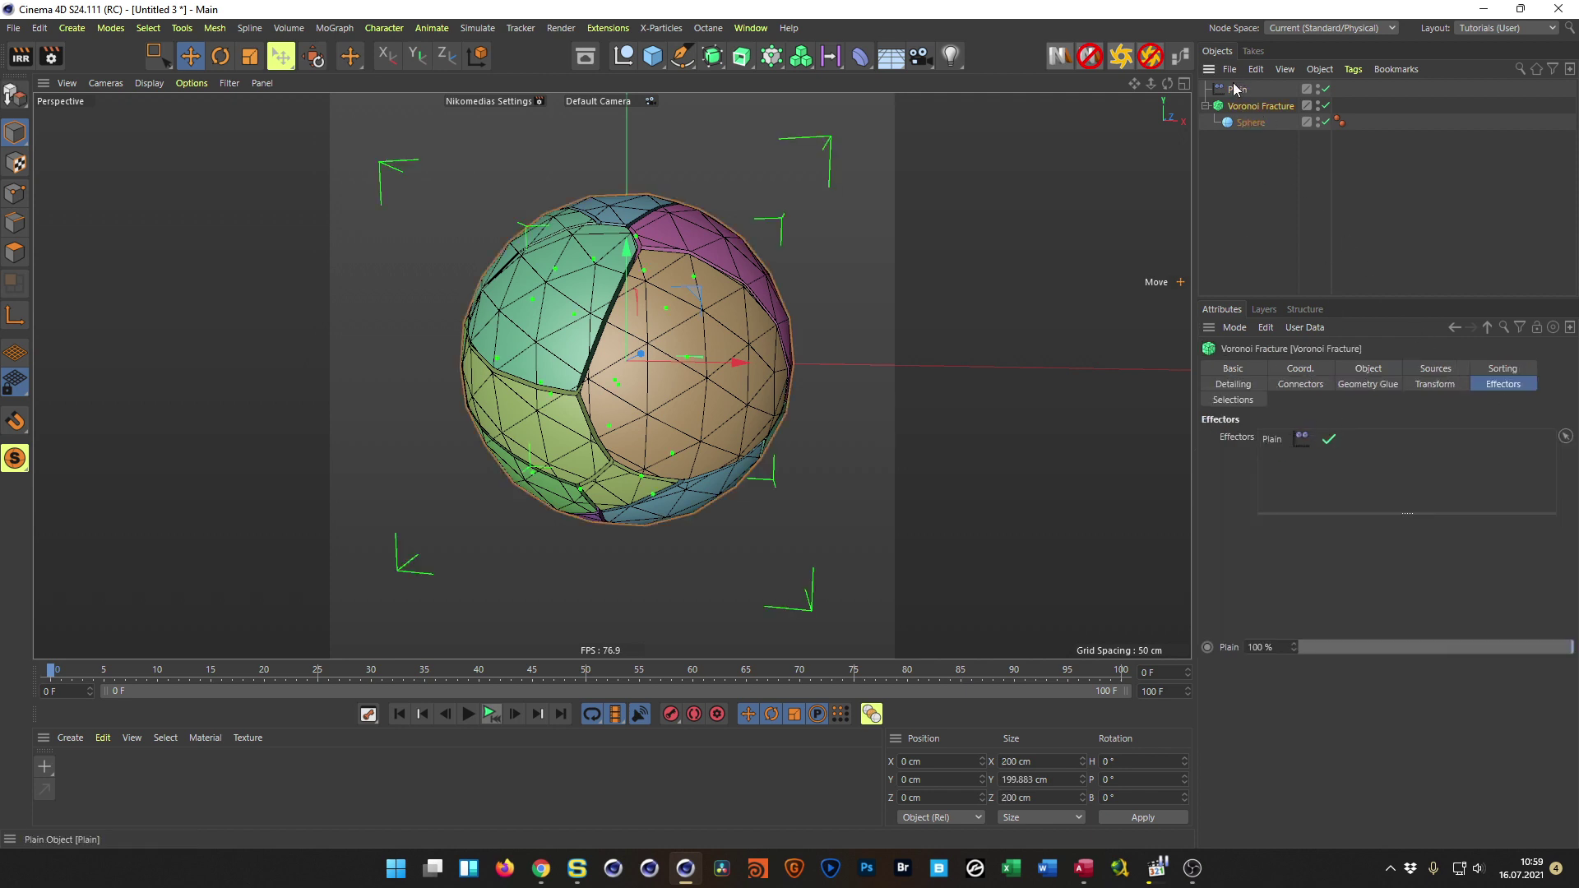
{"action": "key", "text": "Up"}
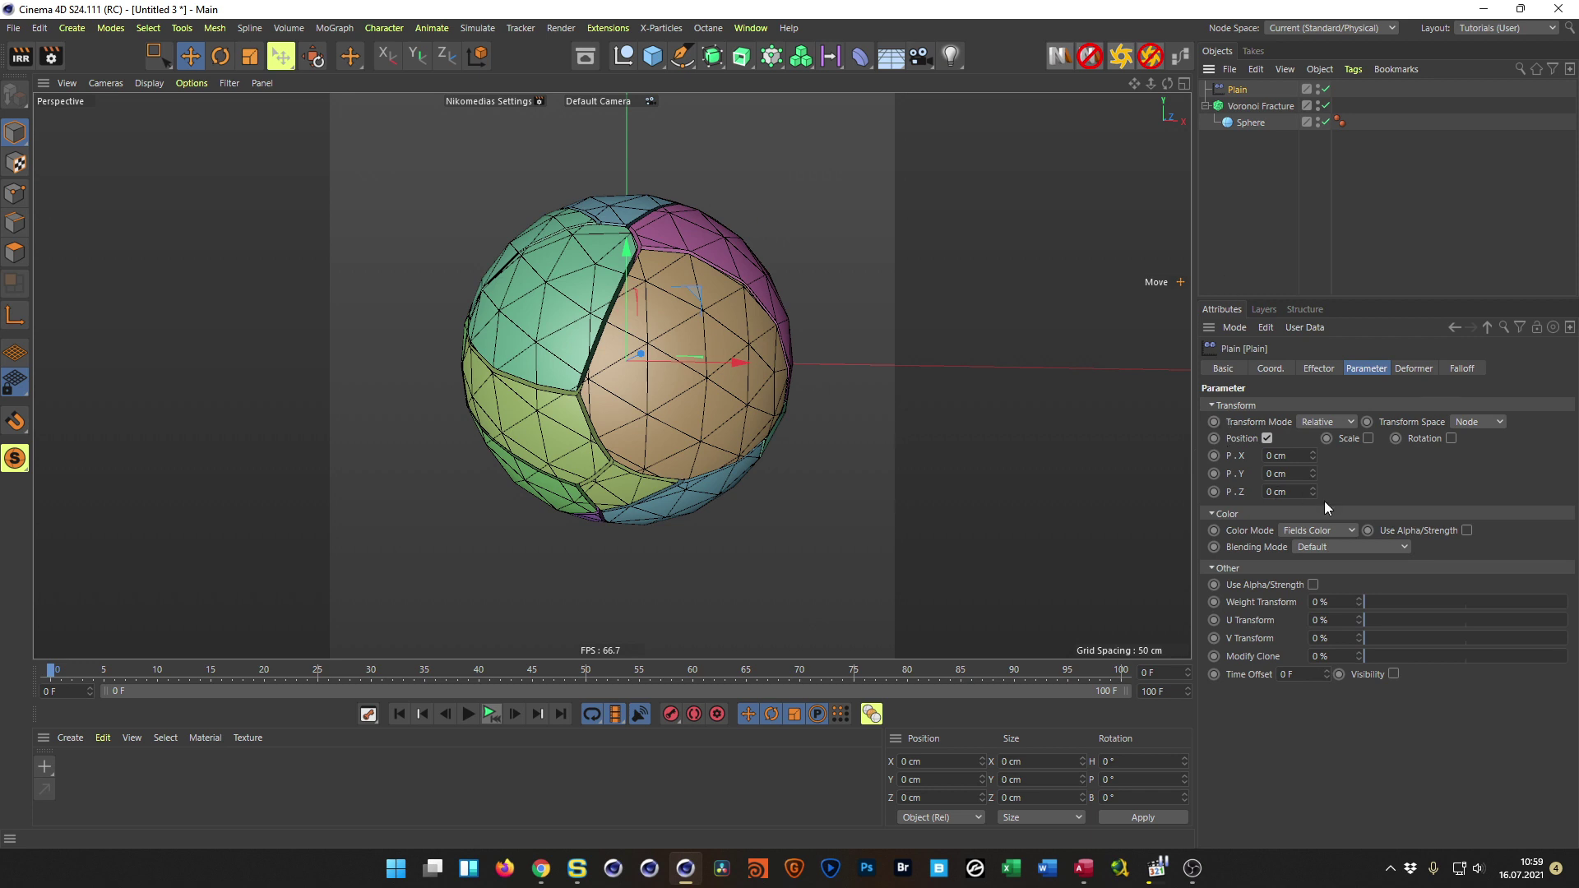
{"action": "mouse_move", "coordinate": [1313, 491]}
{"action": "left_mouse_down"}
{"action": "mouse_move", "coordinate": [1313, 473]}
{"action": "mouse_move", "coordinate": [1314, 490]}
{"action": "left_mouse_up"}
{"action": "key", "text": "ctrl+z"}
{"action": "left_click", "coordinate": [1243, 107]}
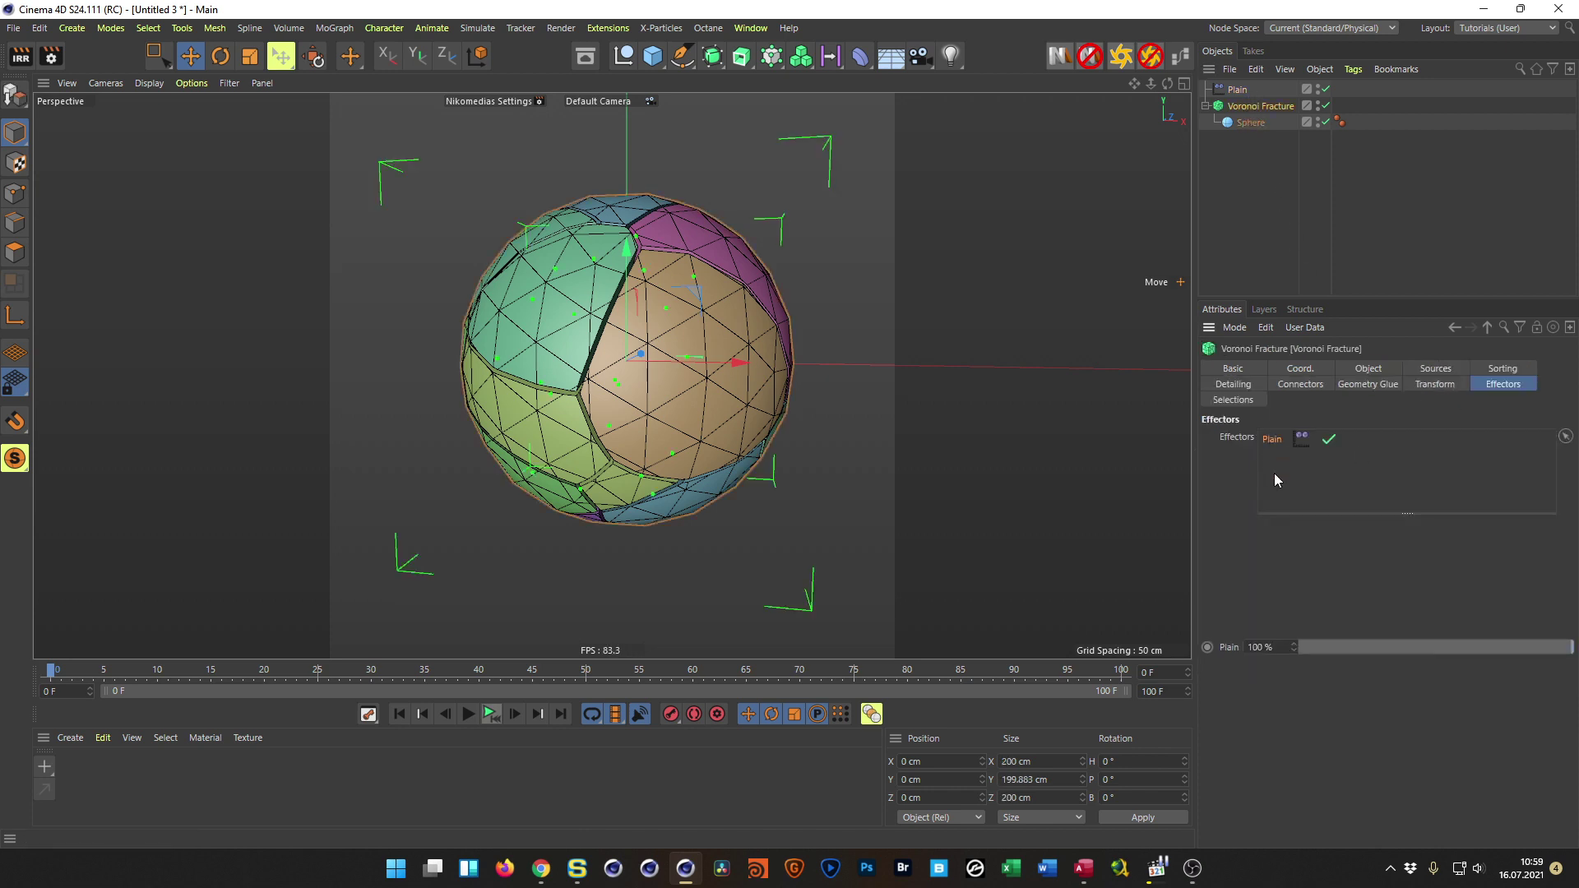
{"action": "key", "text": "Delete"}
{"action": "left_click", "coordinate": [1325, 89]}
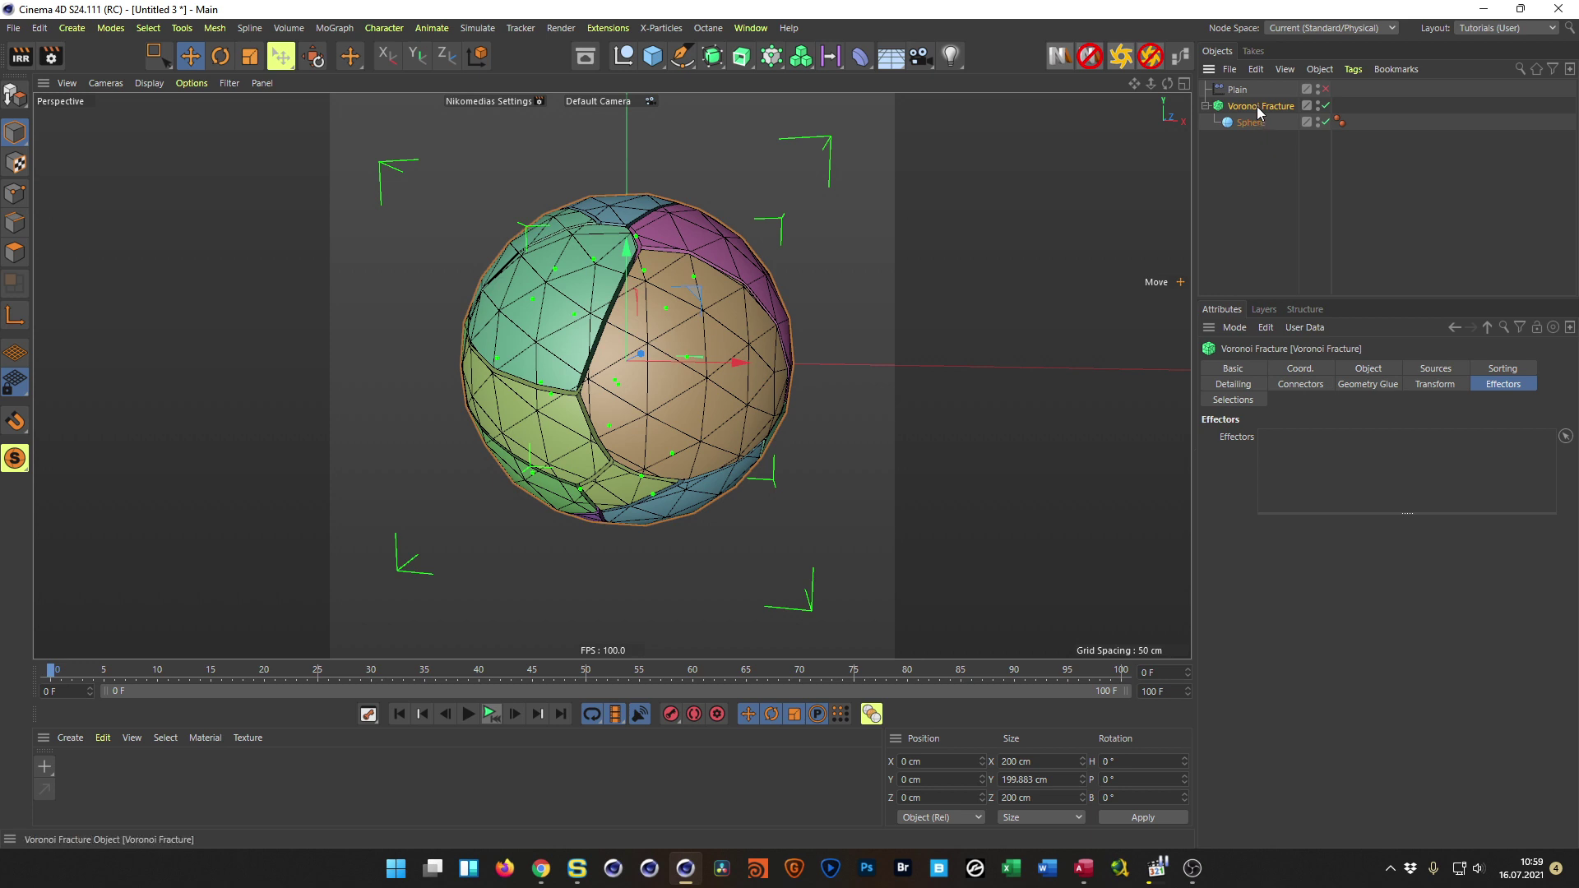
Step: Turn off Colorize Fragments, check Outside Faces on the Selections tab, and enlarge the Objects manager
{"action": "left_click", "coordinate": [1367, 368]}
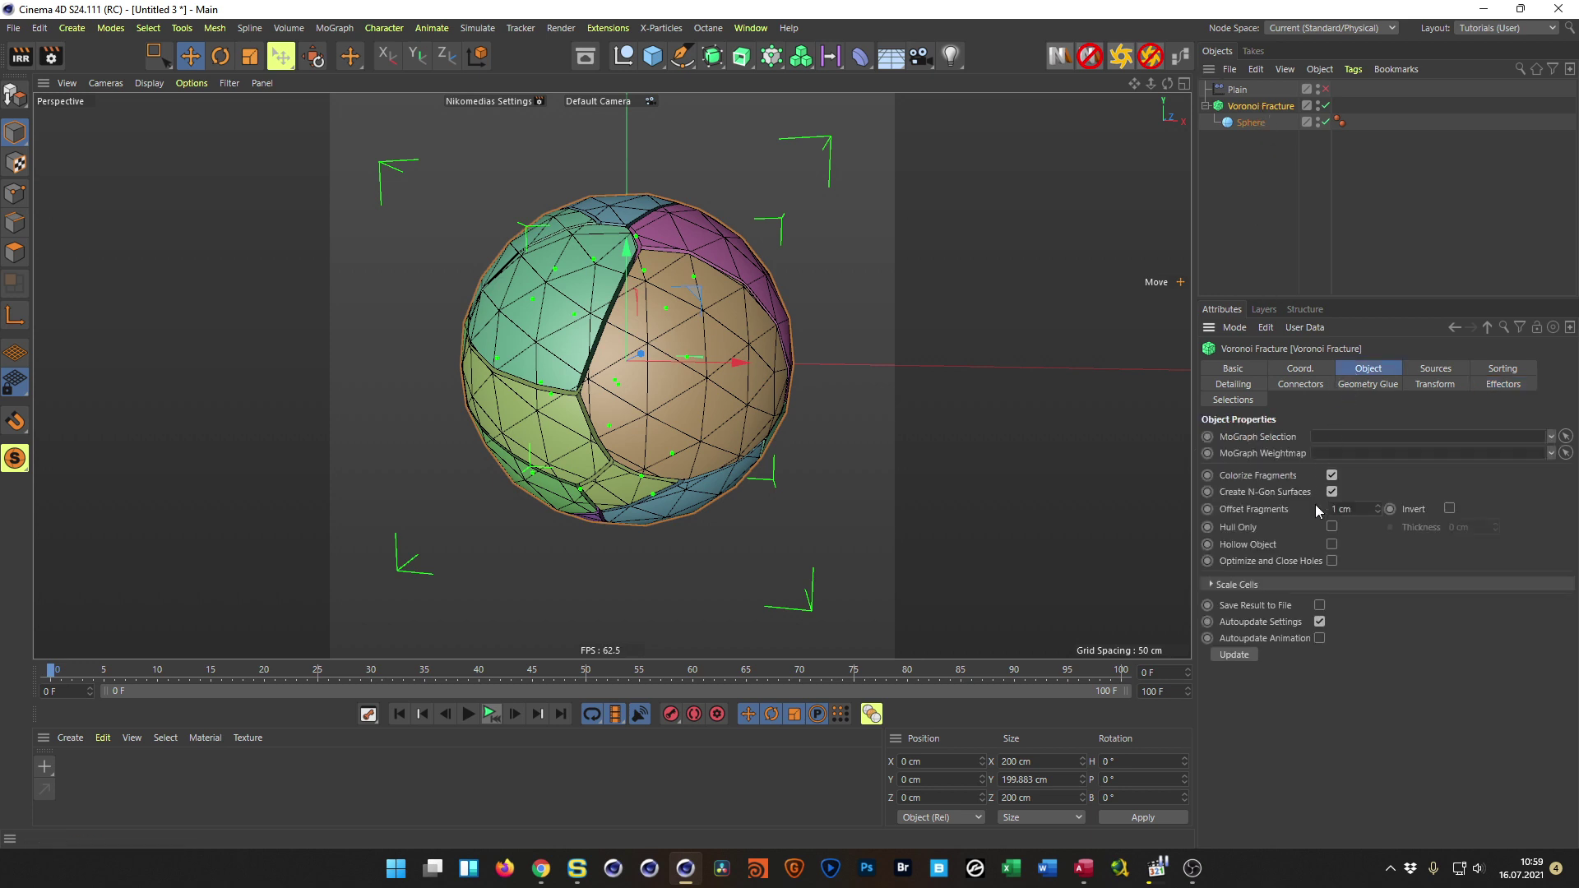
{"action": "left_click", "coordinate": [1332, 475]}
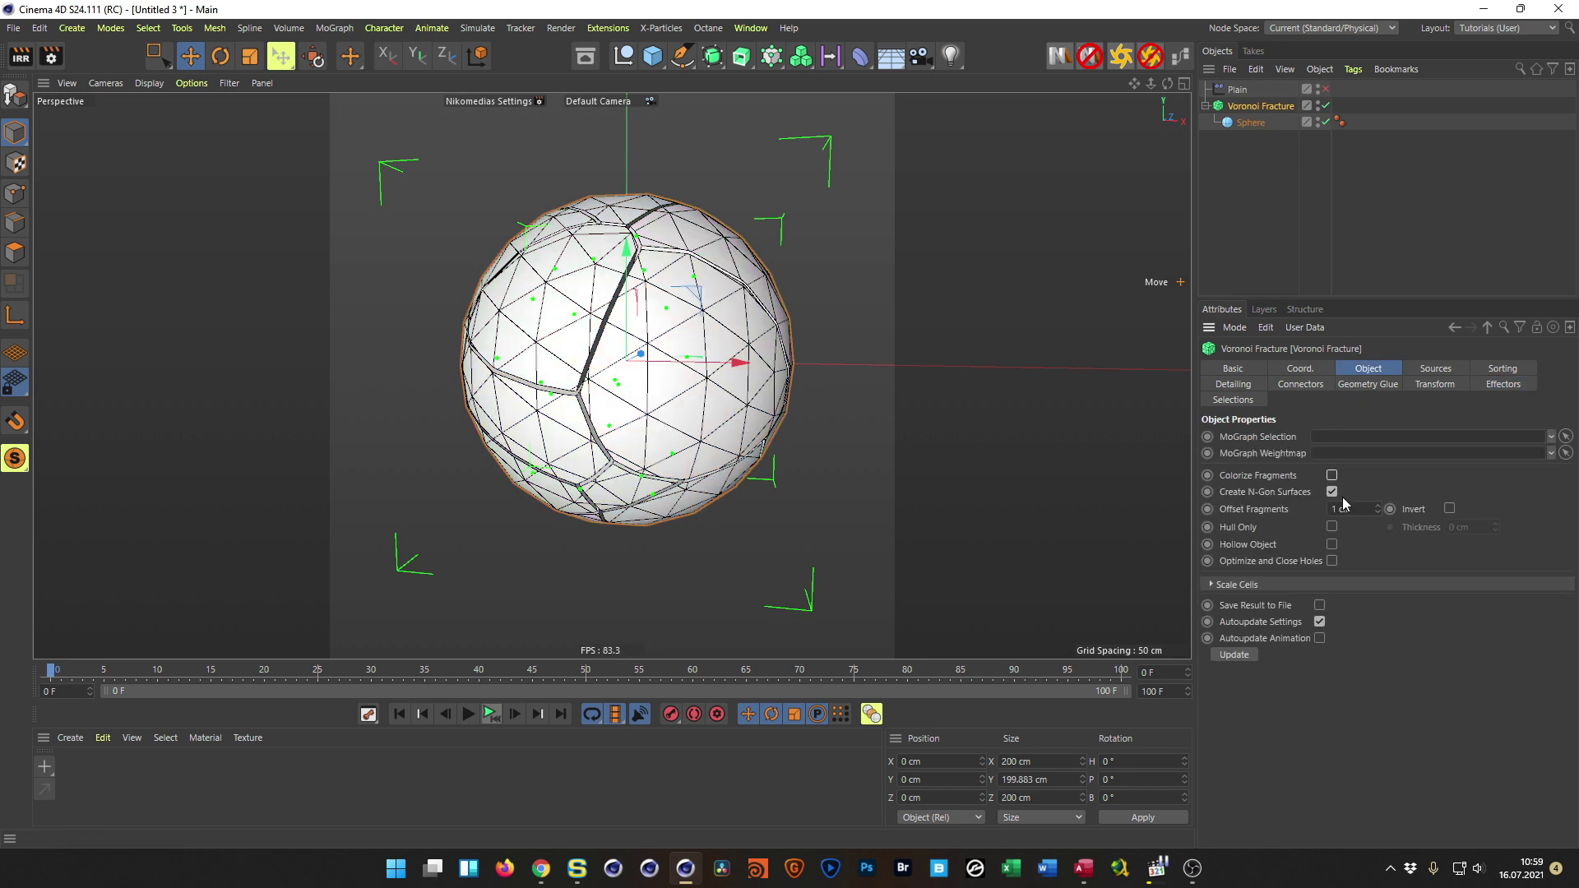
{"action": "left_click_drag", "start_coordinate": [904, 337], "coordinate": [686, 348], "text": "alt"}
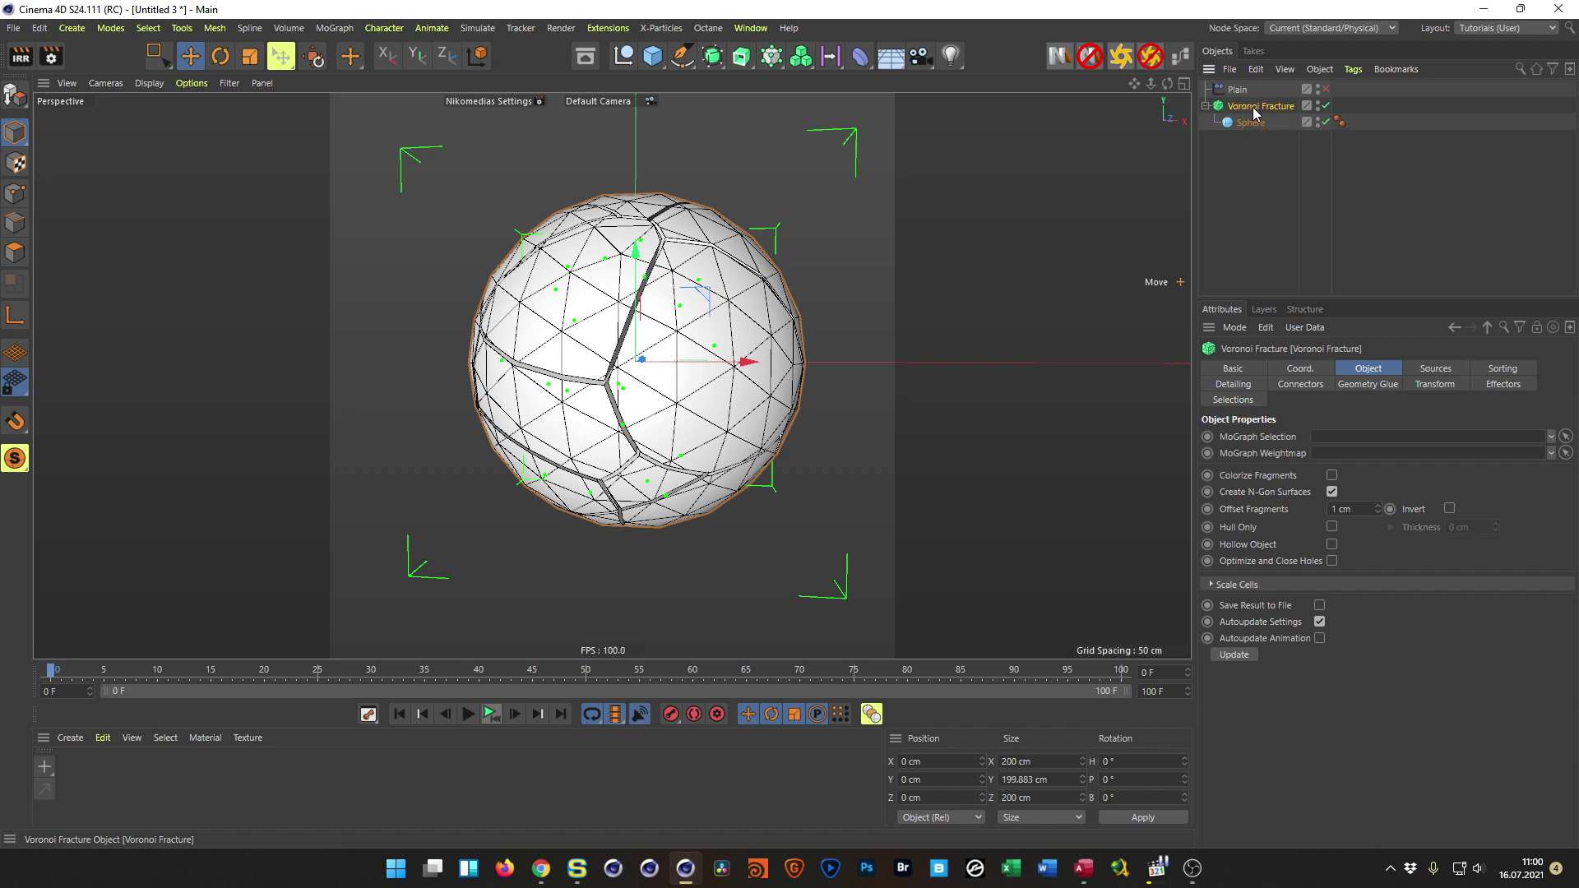
{"action": "left_click", "coordinate": [1246, 401]}
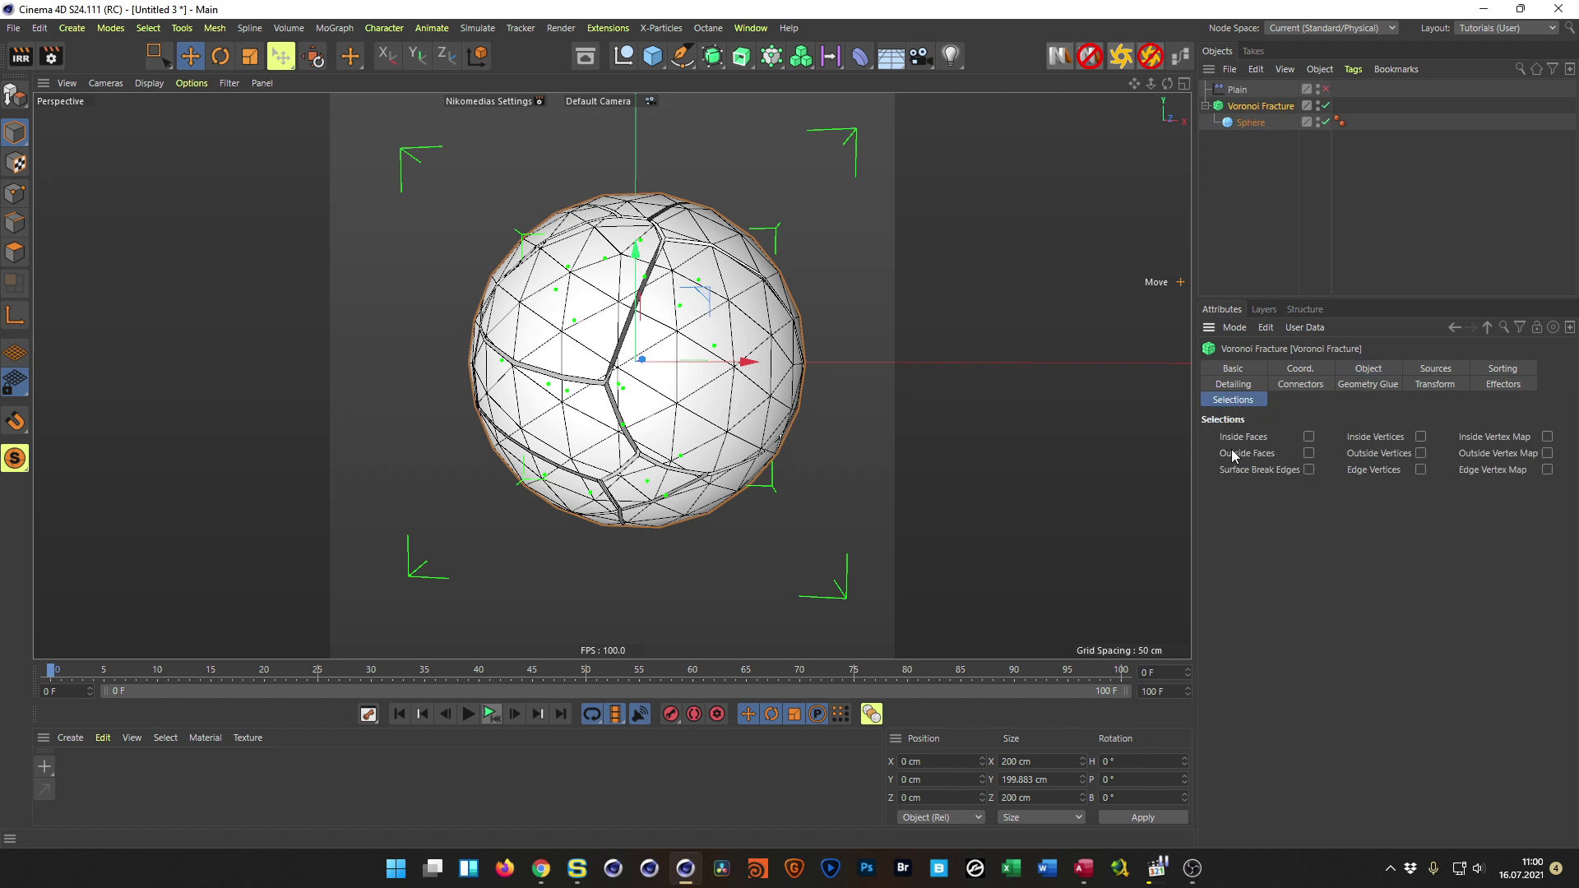
{"action": "left_click", "coordinate": [1308, 453]}
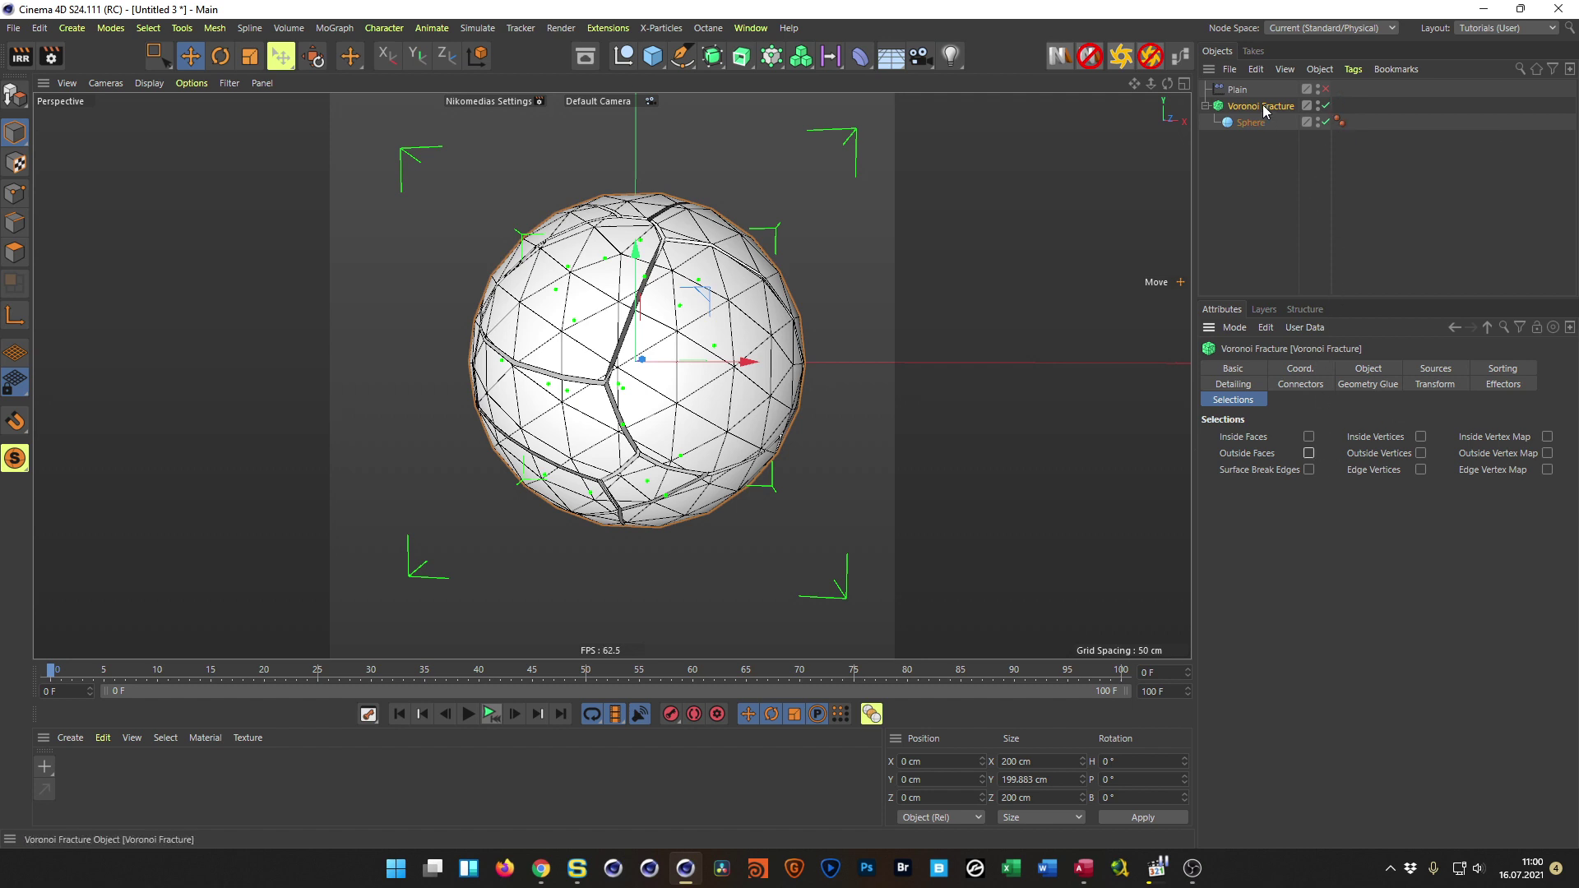
{"action": "left_click_drag", "start_coordinate": [1344, 296], "coordinate": [1340, 487]}
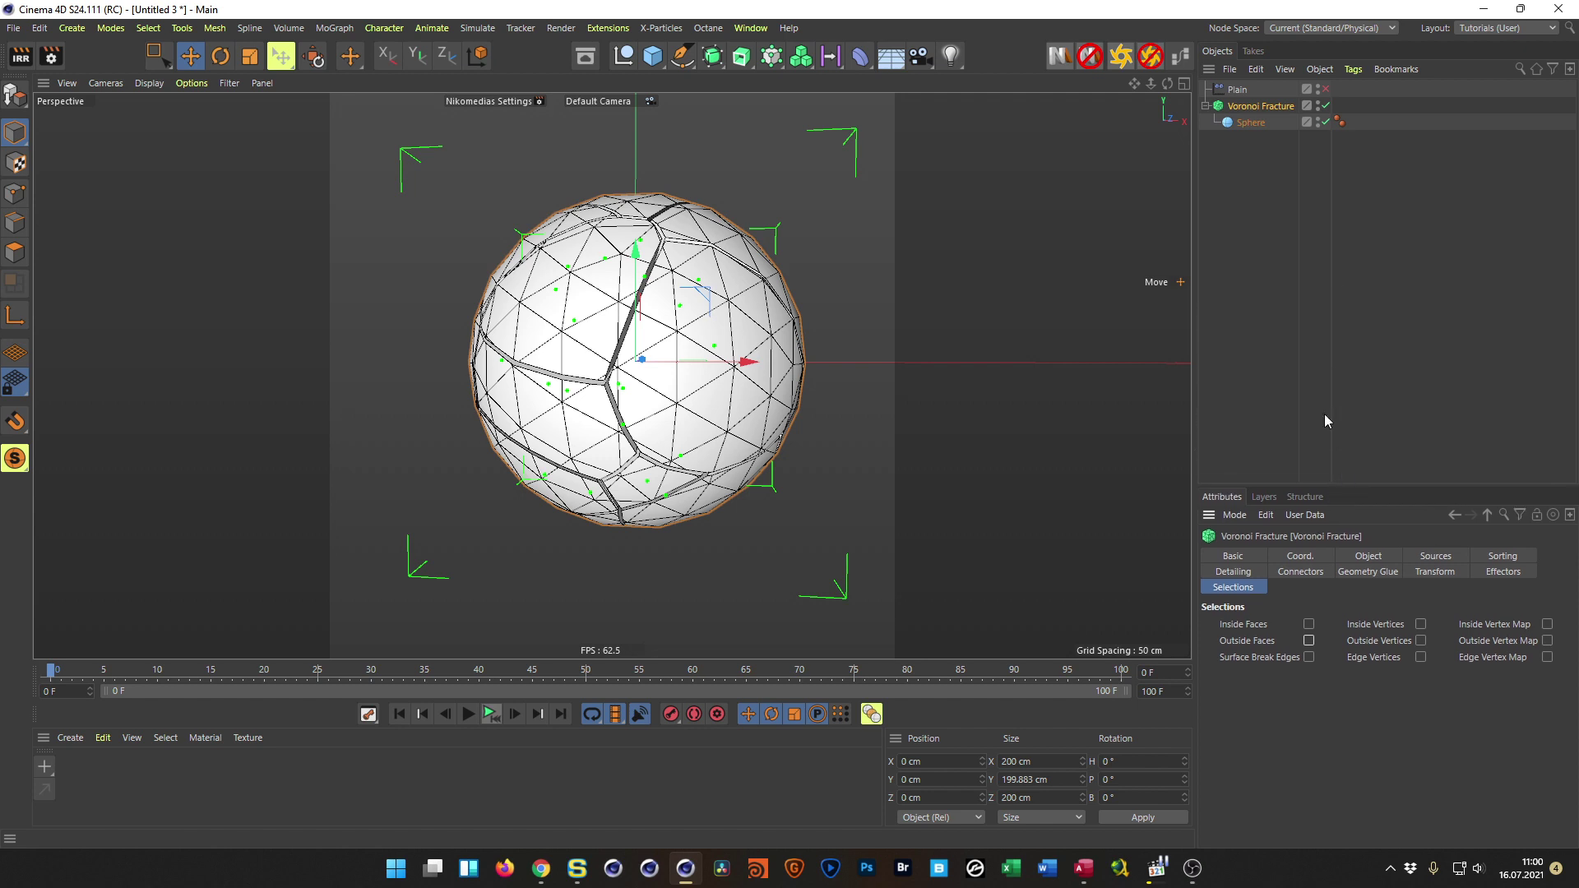
Step: Bake the fracture with Current State to Object, then disable and hide the original Voronoi Fracture
{"action": "right_click", "coordinate": [1255, 107]}
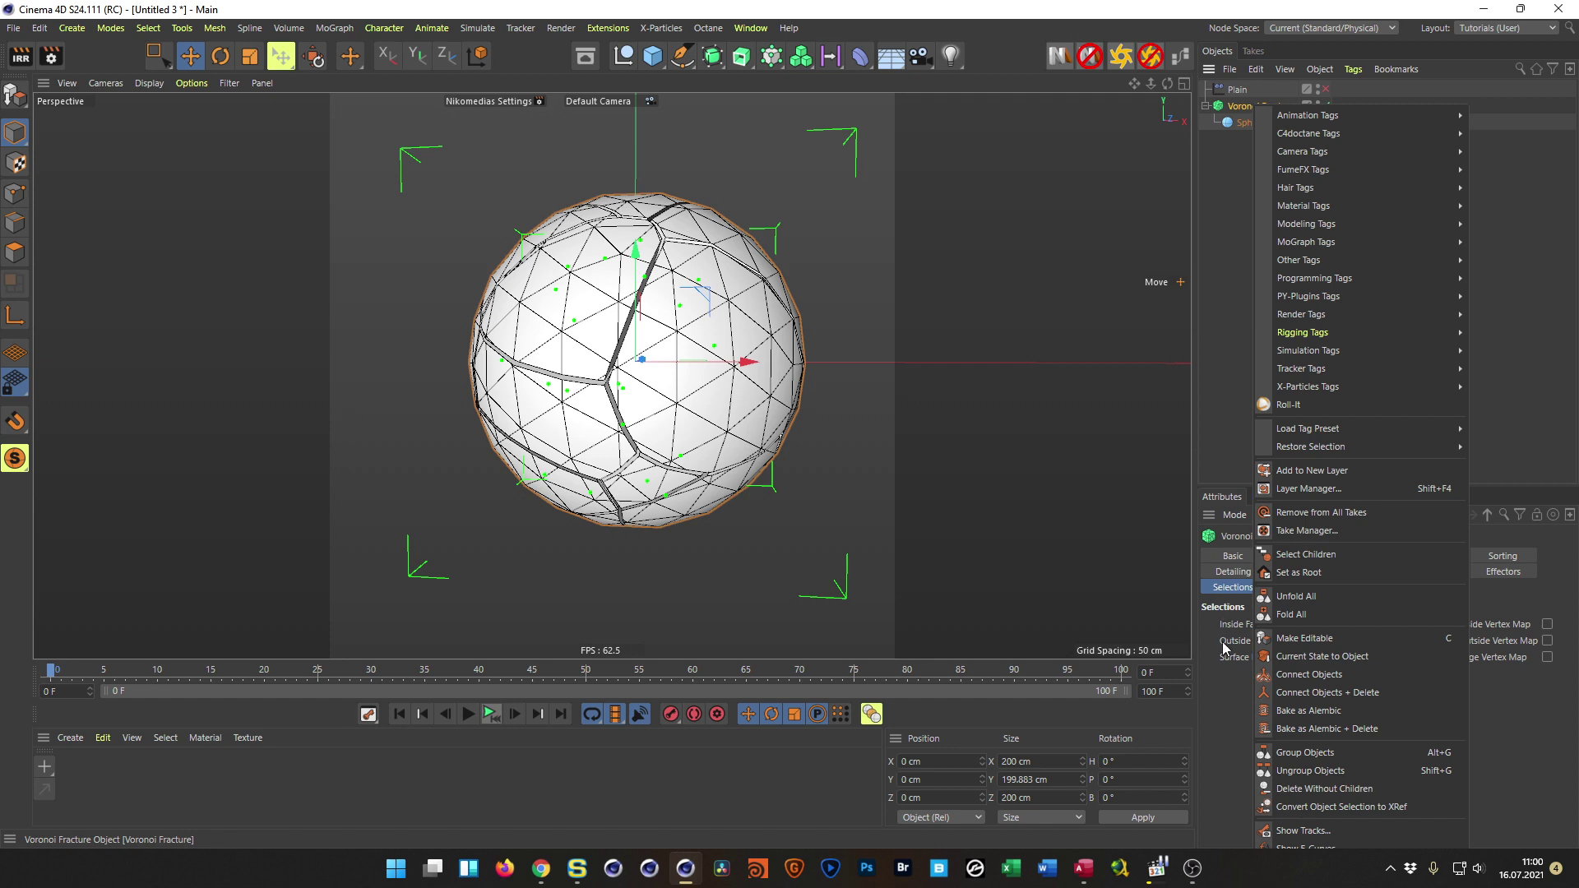
{"action": "left_click", "coordinate": [1282, 657]}
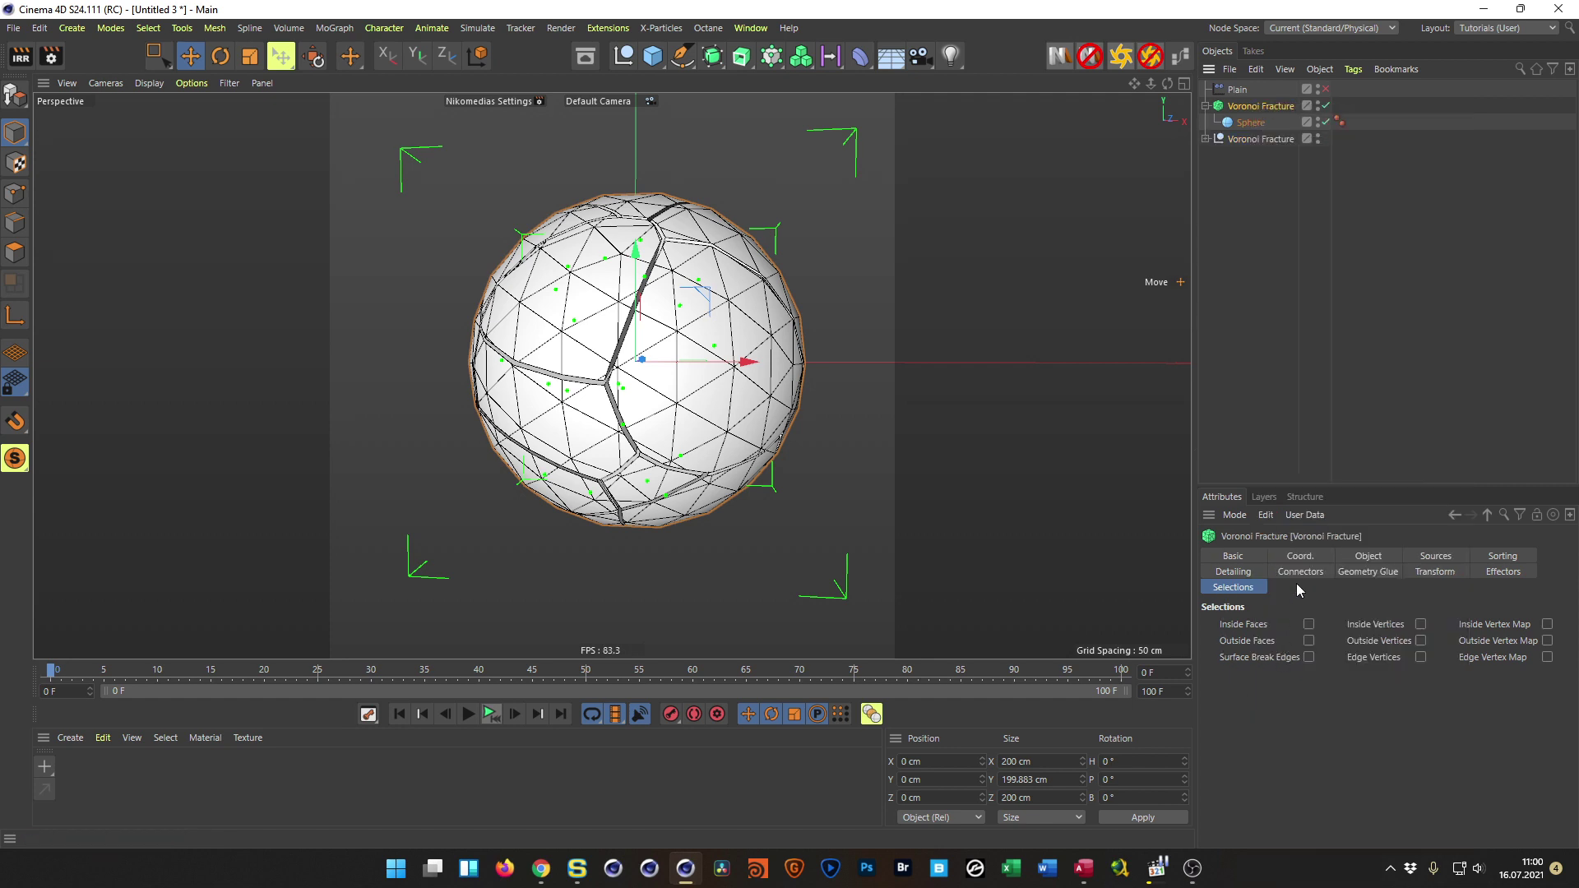
{"action": "left_click", "coordinate": [1324, 106]}
{"action": "left_click", "coordinate": [1318, 105]}
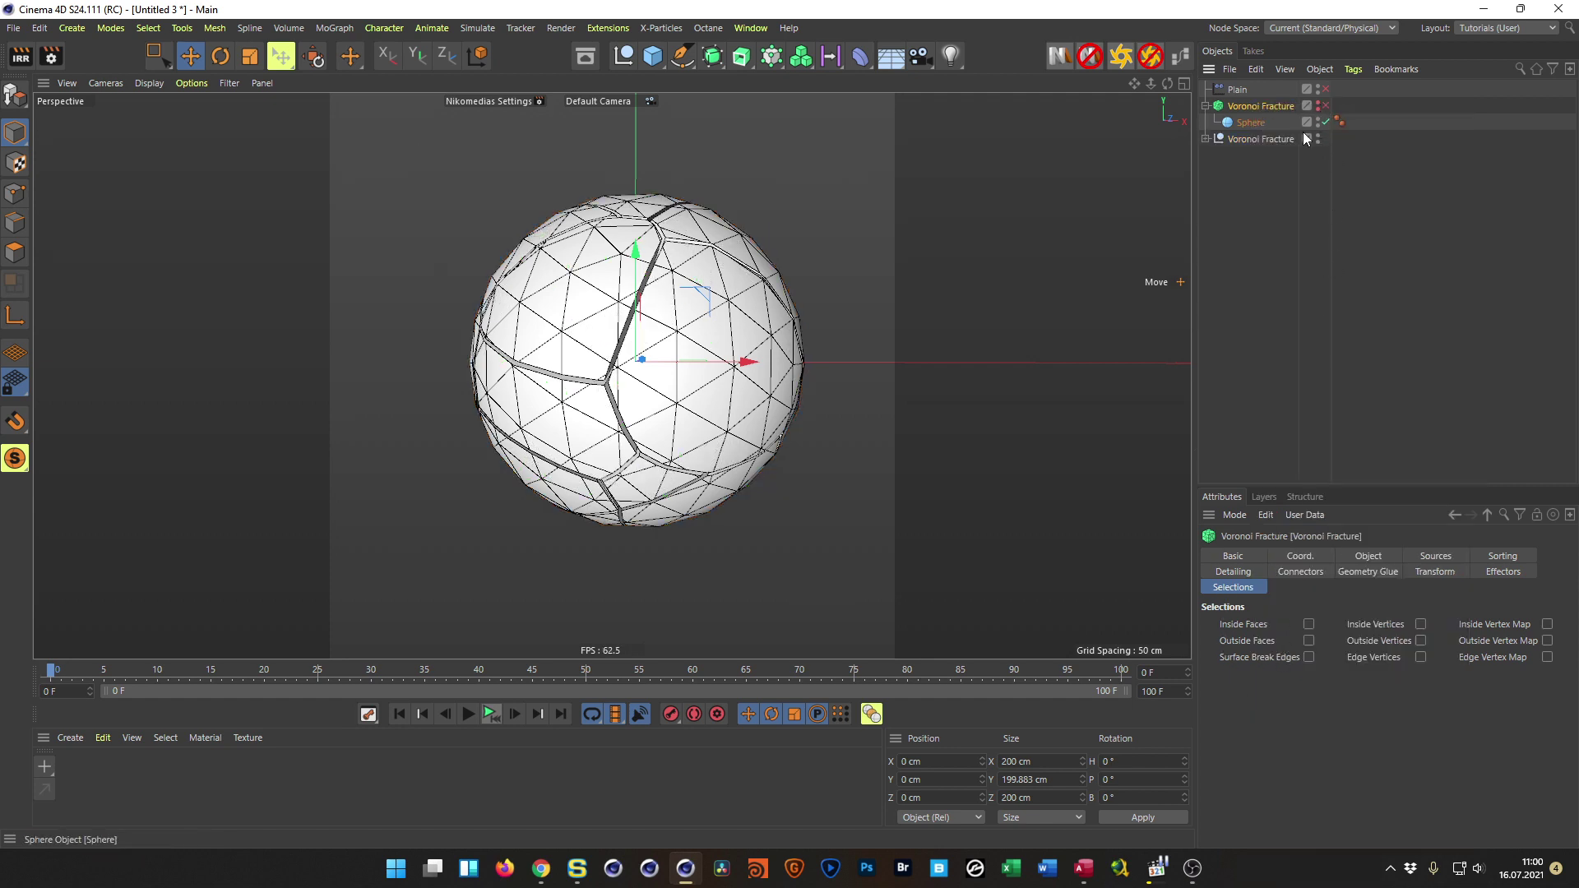
{"action": "left_click", "coordinate": [1205, 139]}
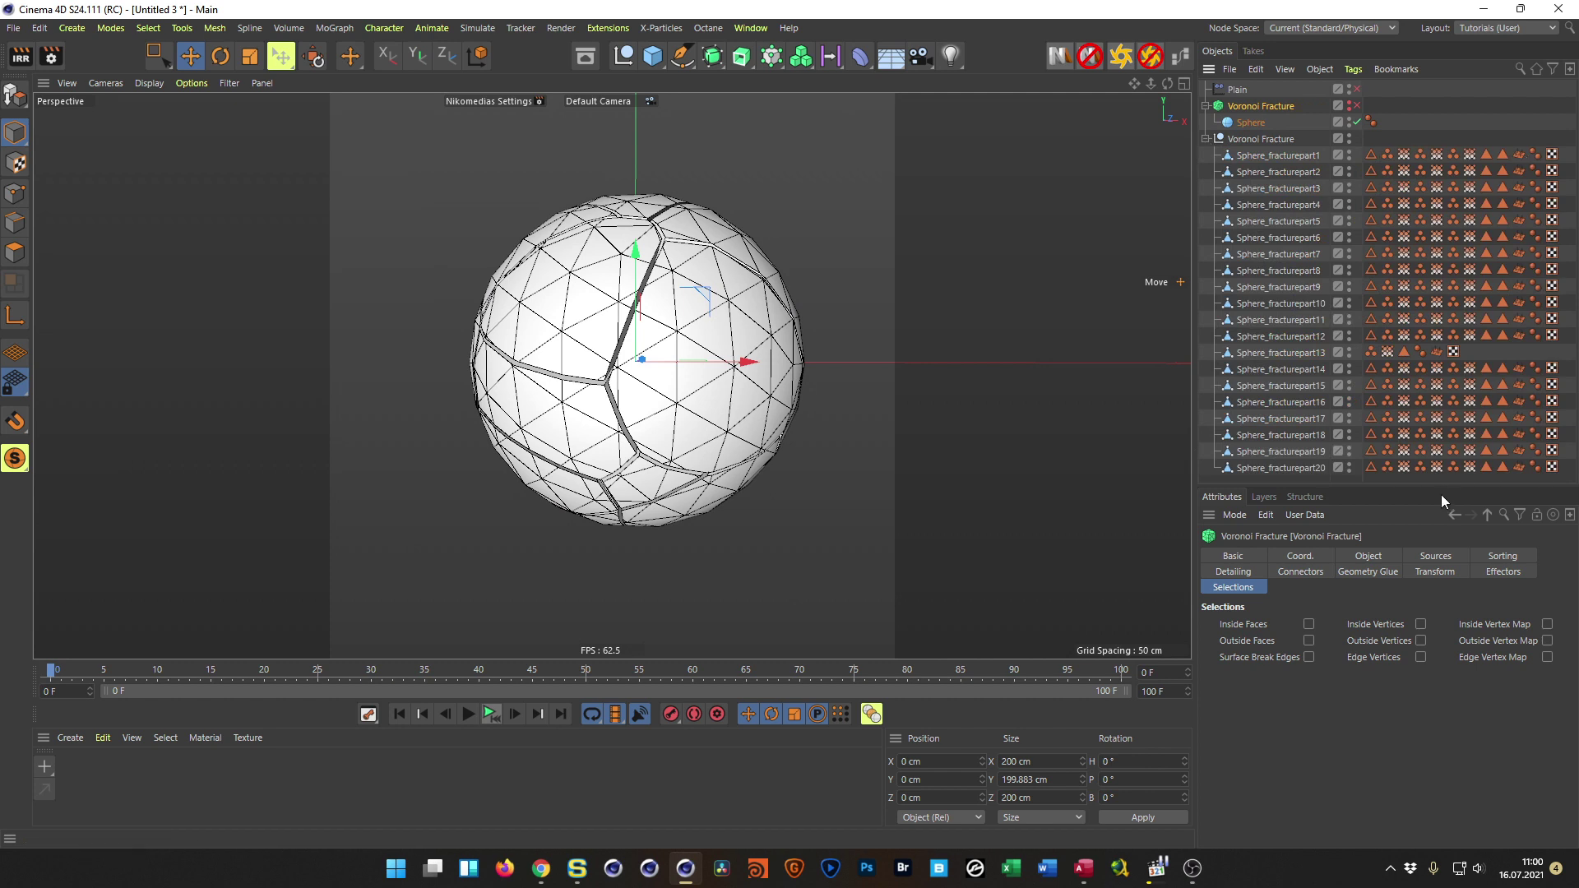
{"action": "left_click_drag", "start_coordinate": [1440, 492], "coordinate": [1441, 572]}
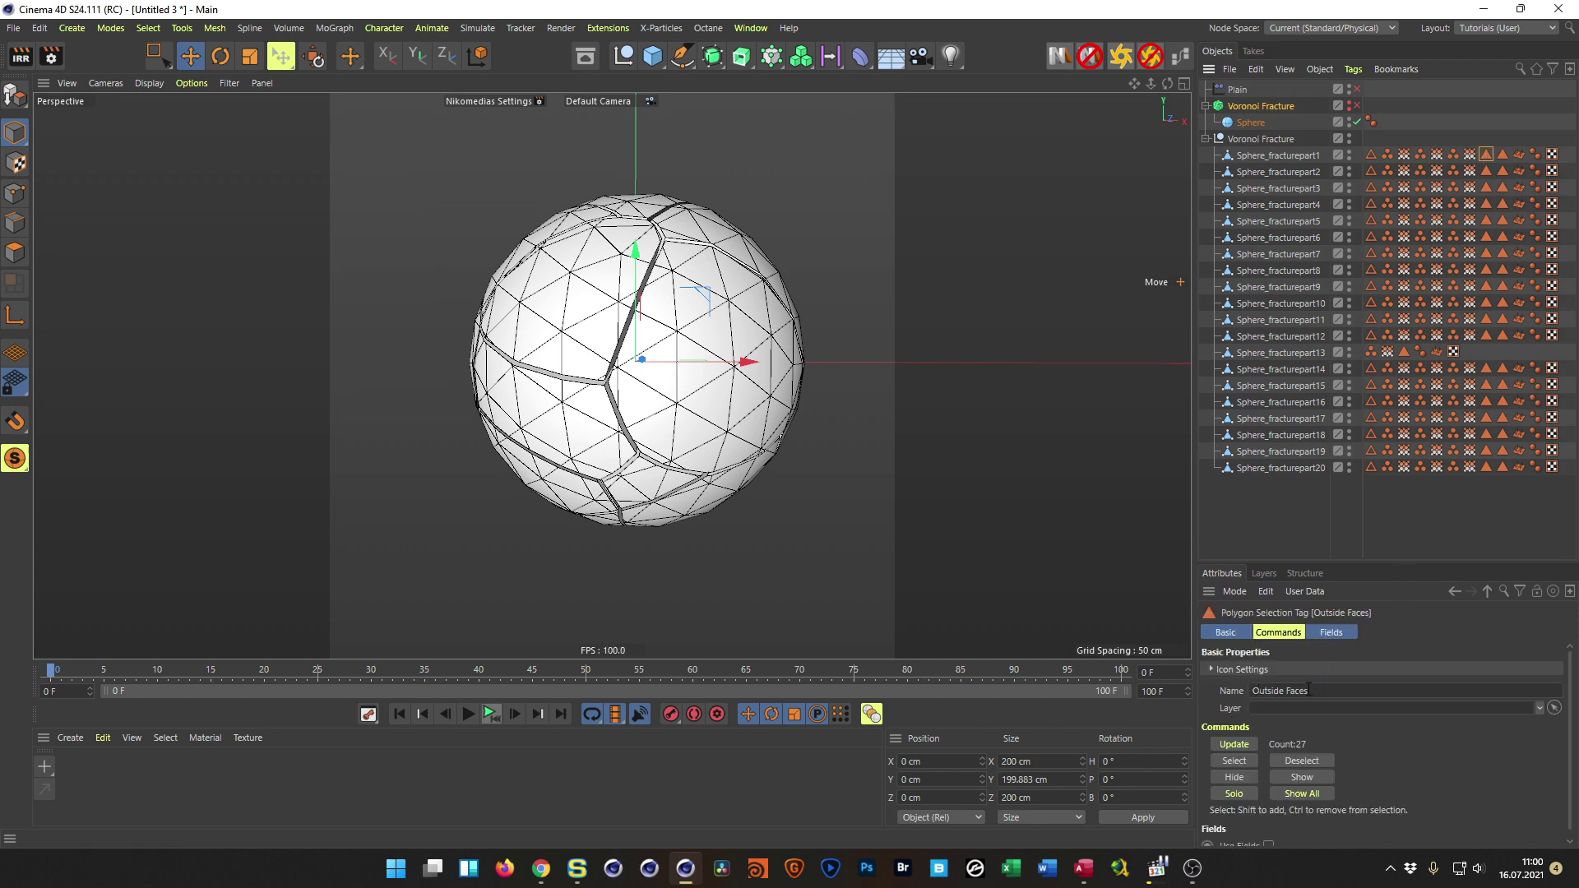
Step: Delete the Inside Faces, Normal, vertex map and edge tags from all 20 pieces
{"action": "left_click", "coordinate": [1503, 155]}
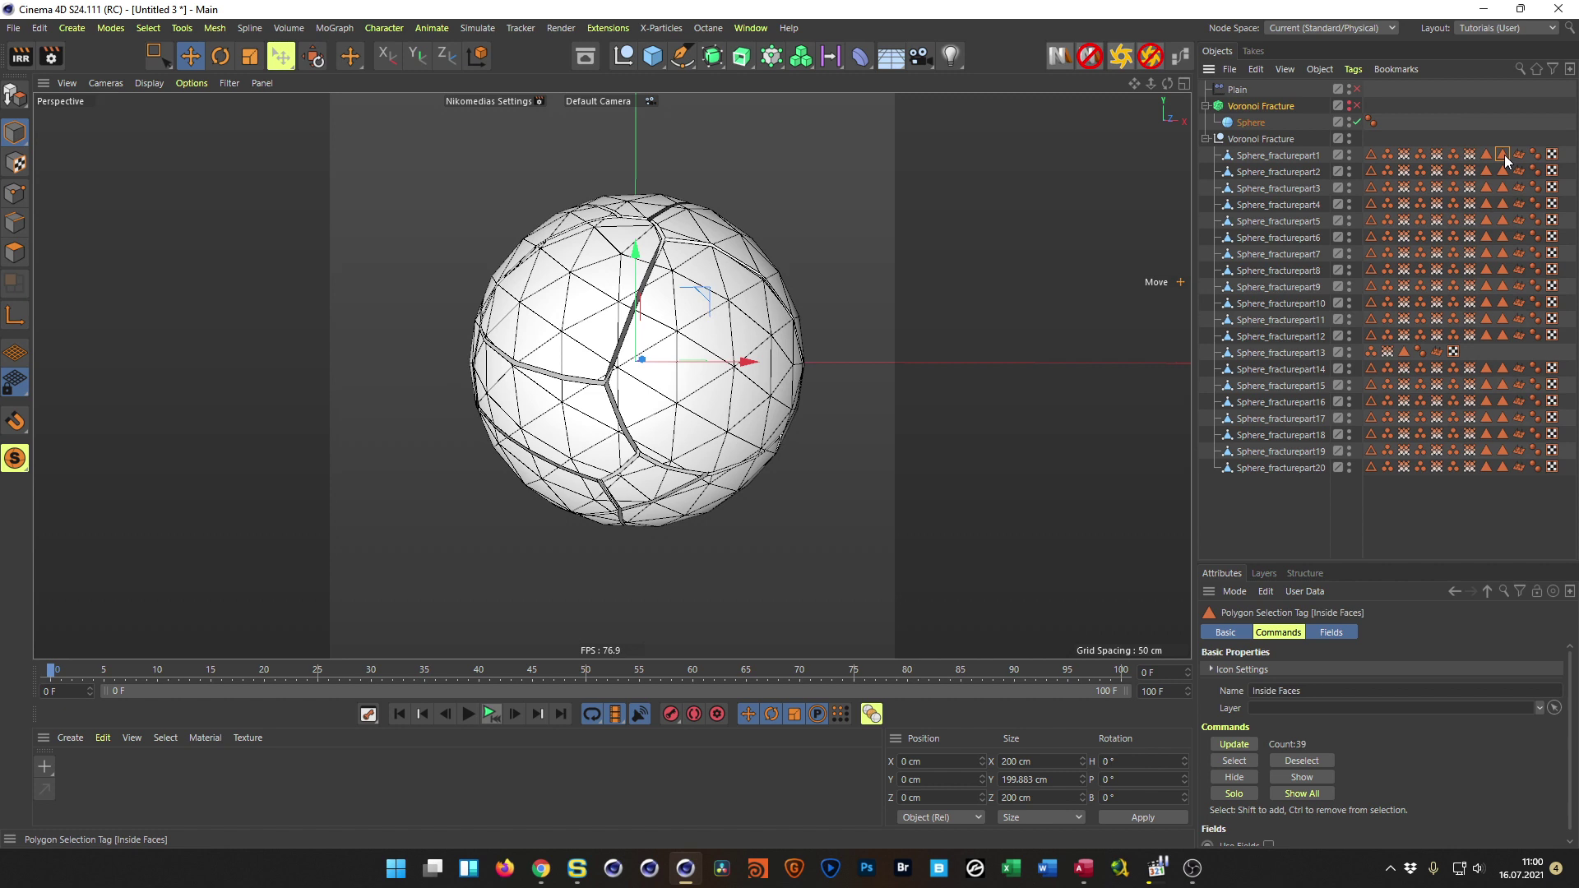
{"action": "left_click", "coordinate": [1520, 466], "text": "shift"}
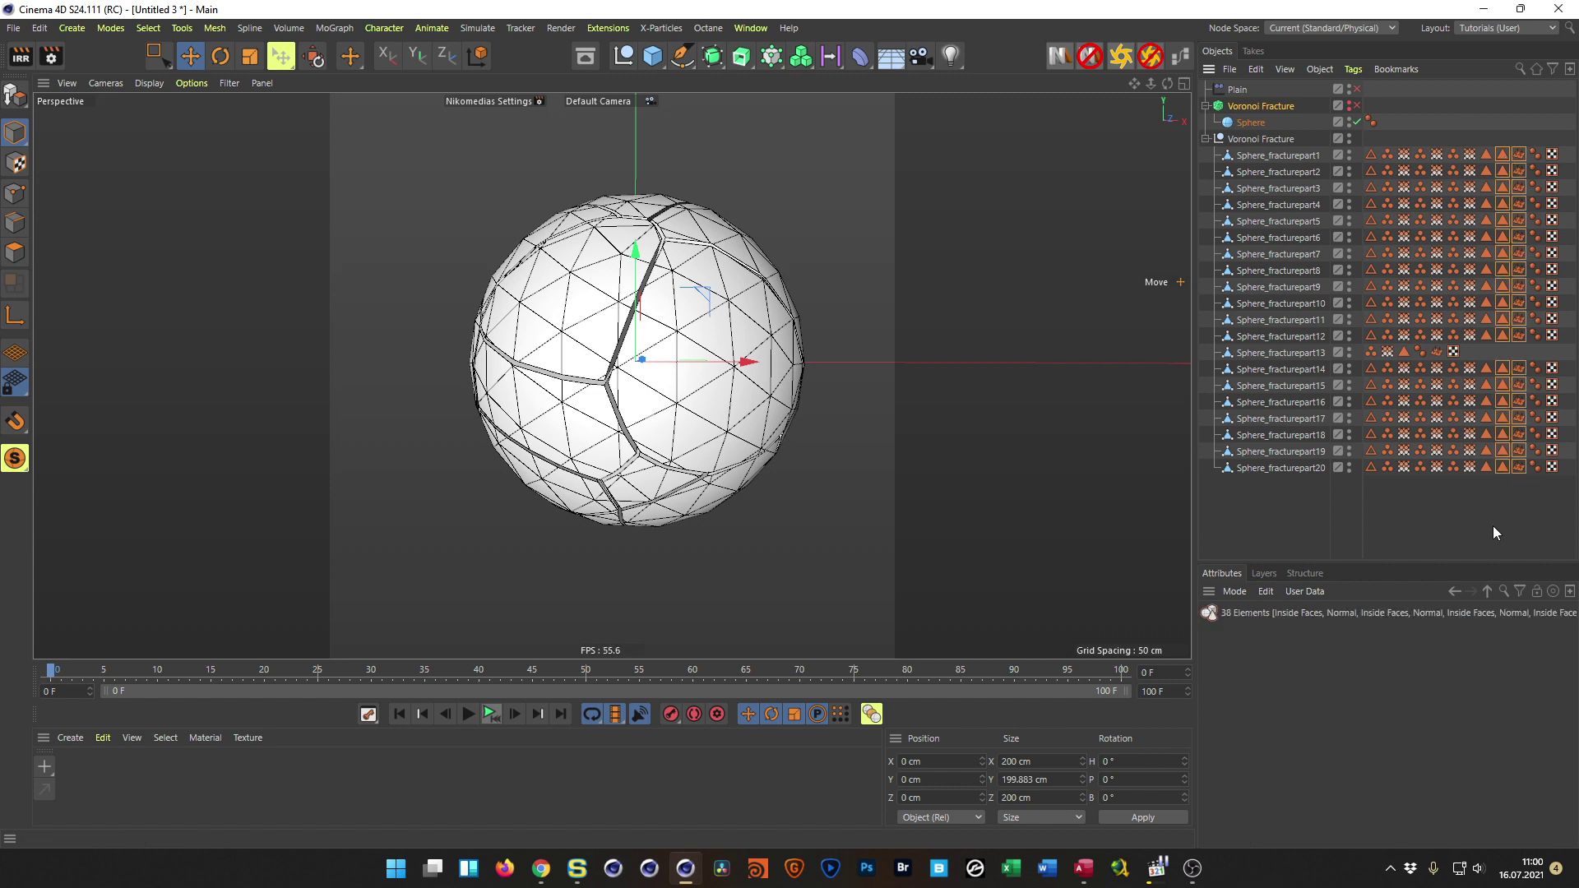
{"action": "key", "text": "Delete"}
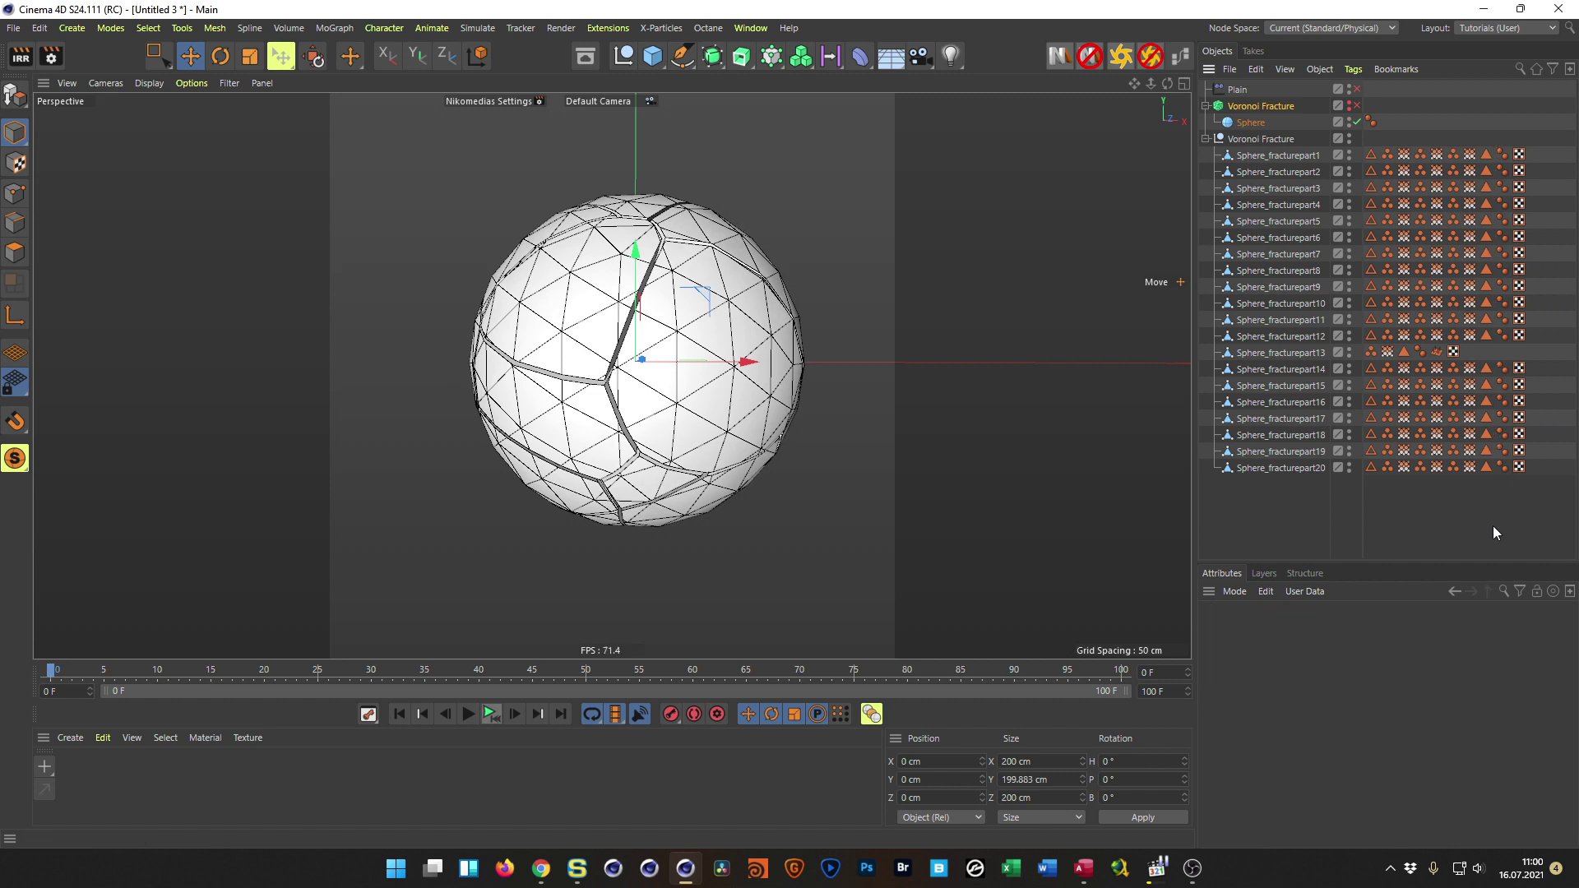
{"action": "left_click", "coordinate": [1469, 154]}
{"action": "left_click", "coordinate": [1370, 467], "text": "shift"}
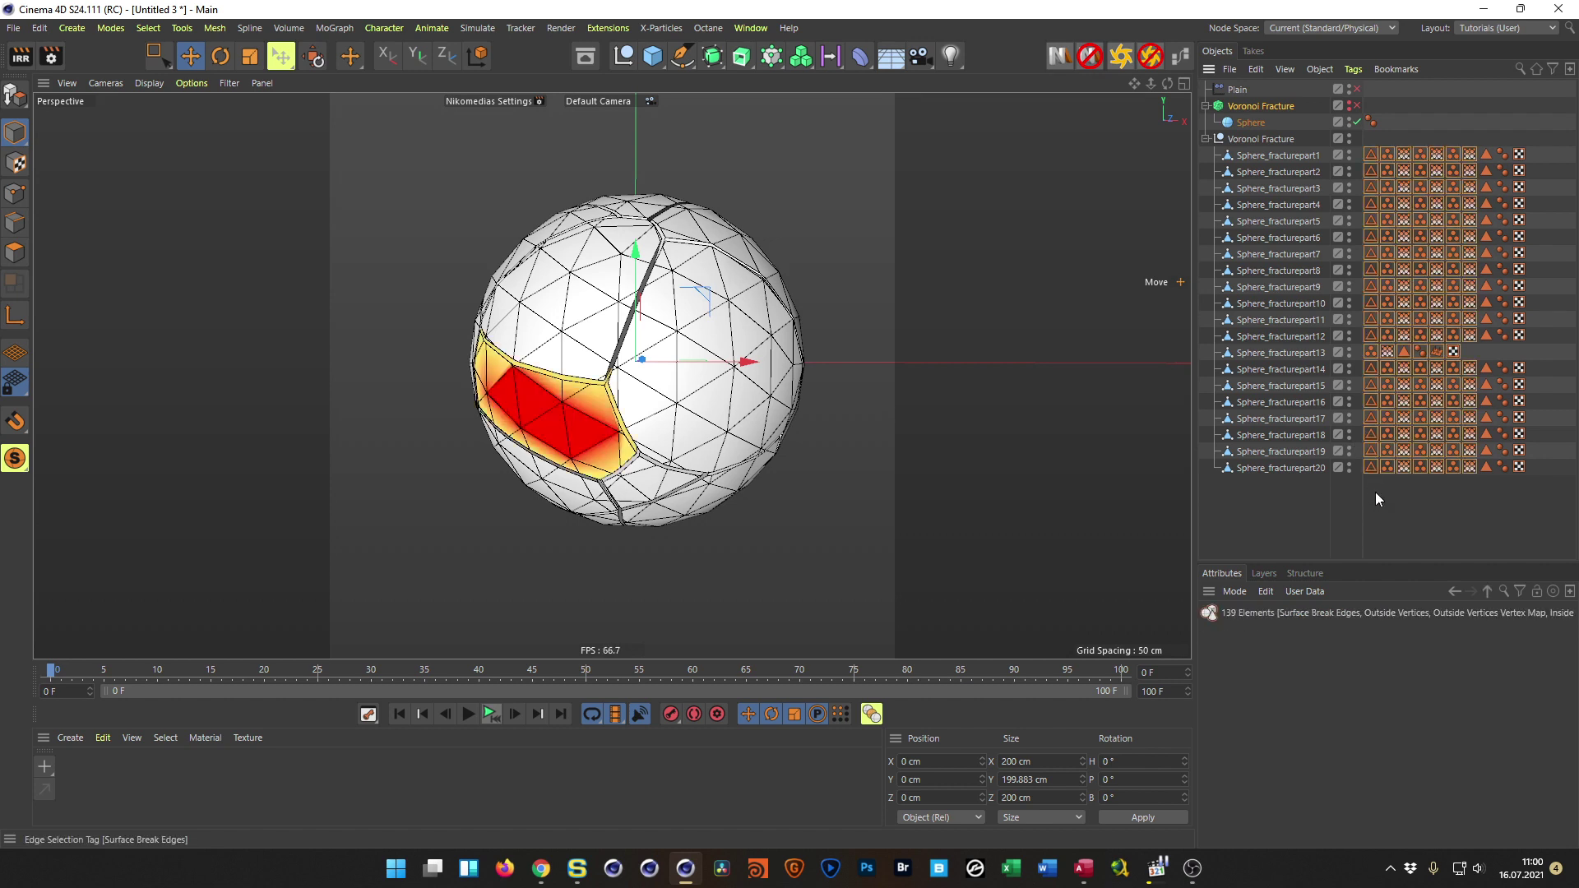
{"action": "key", "text": "Delete"}
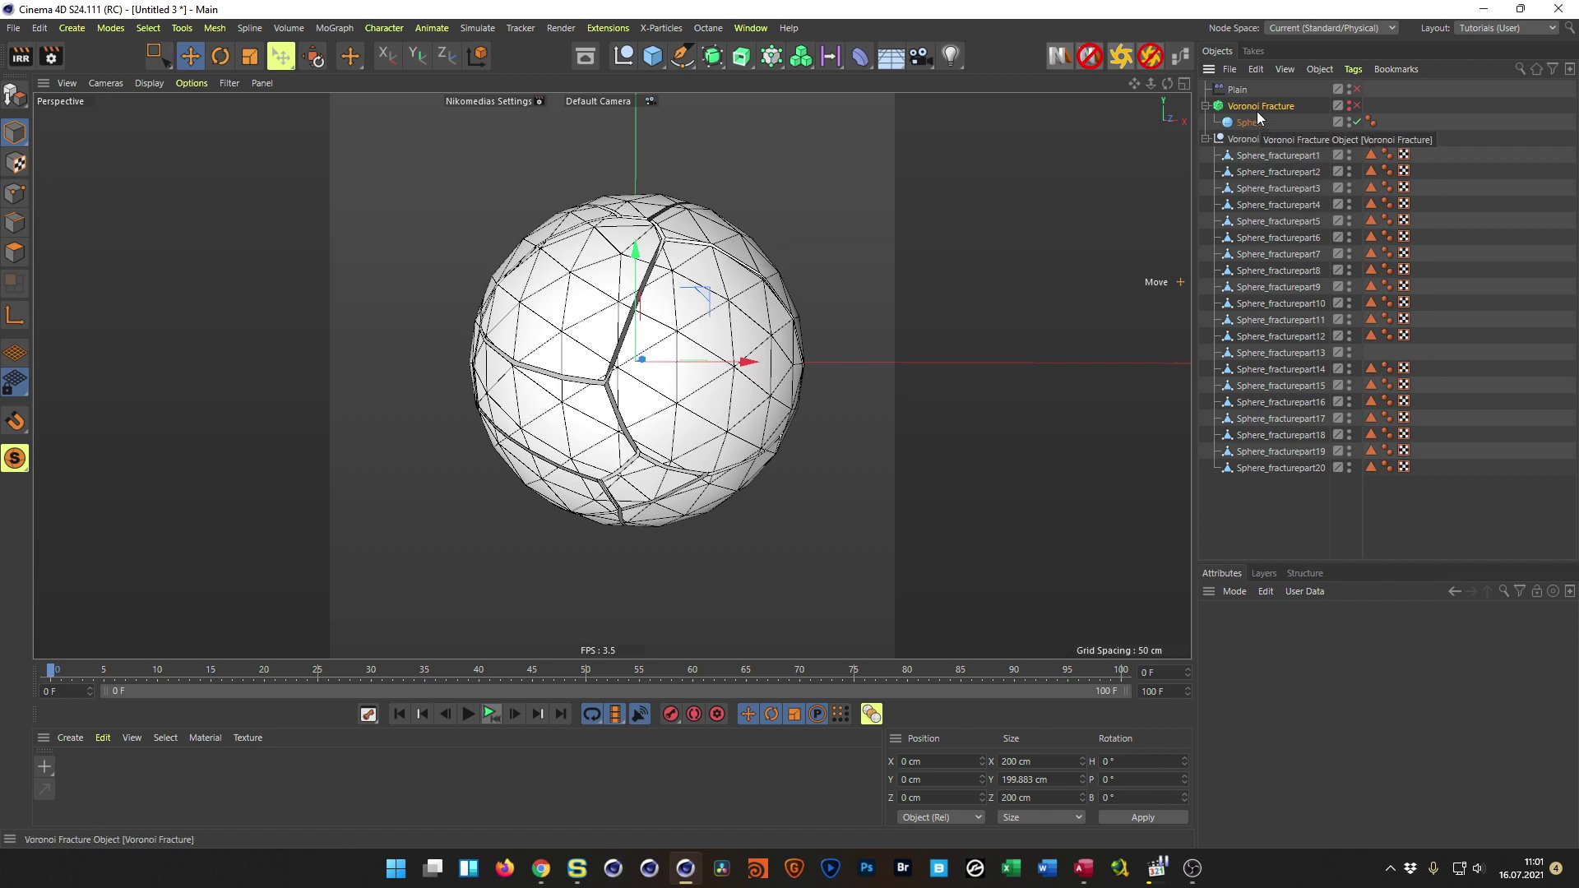
Step: Place the Plain effector inside the baked Voronoi Fracture group and set its Deformation to Object
{"action": "left_click_drag", "start_coordinate": [1237, 87], "coordinate": [1256, 154]}
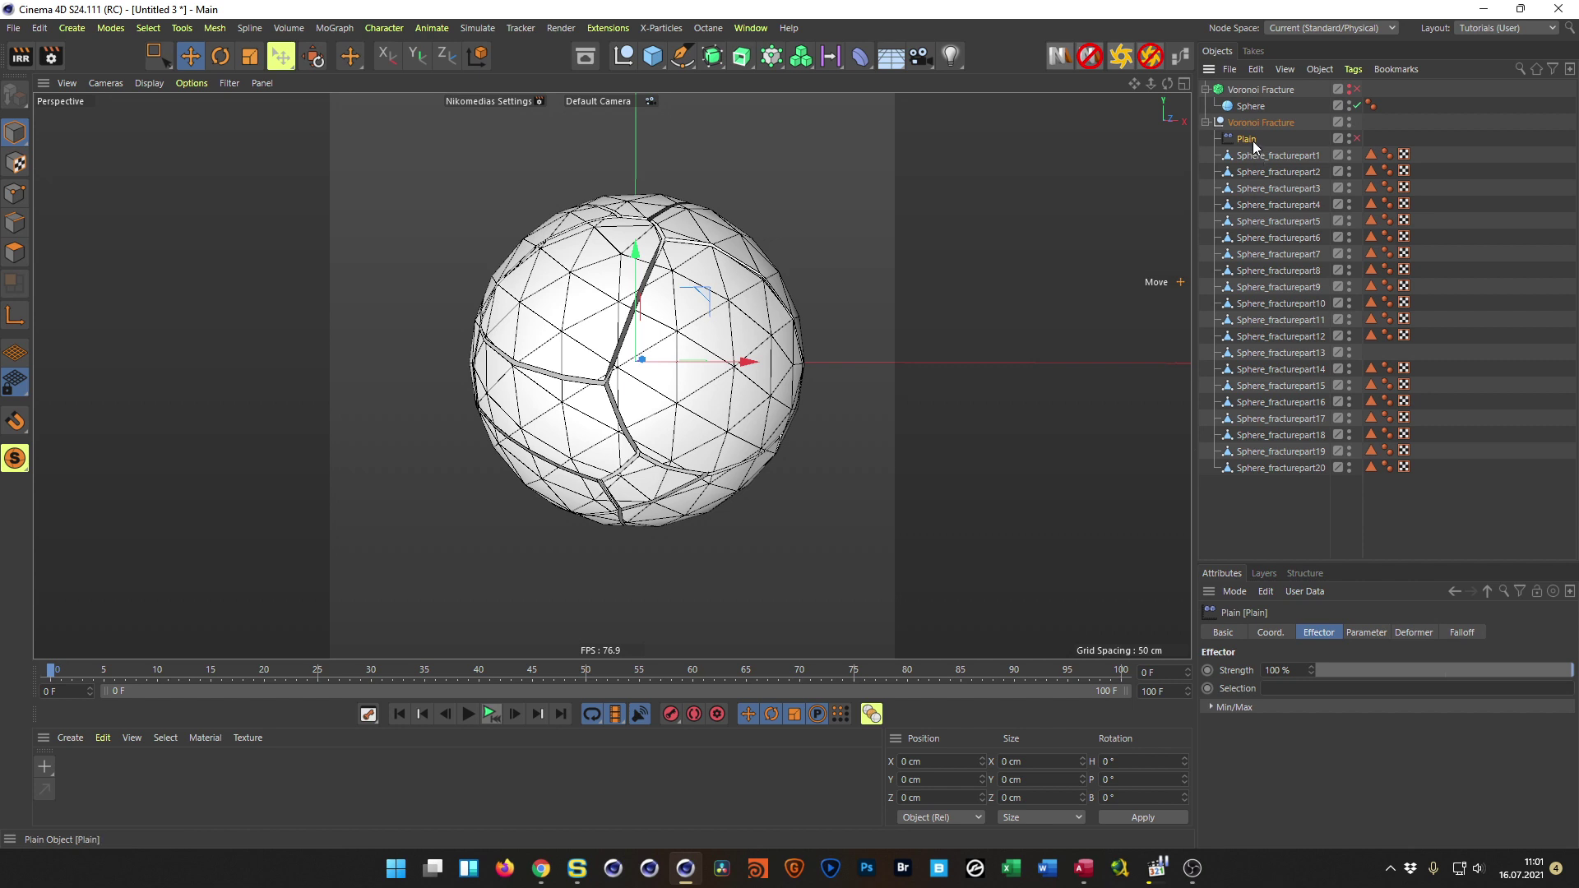
{"action": "left_click", "coordinate": [1260, 122]}
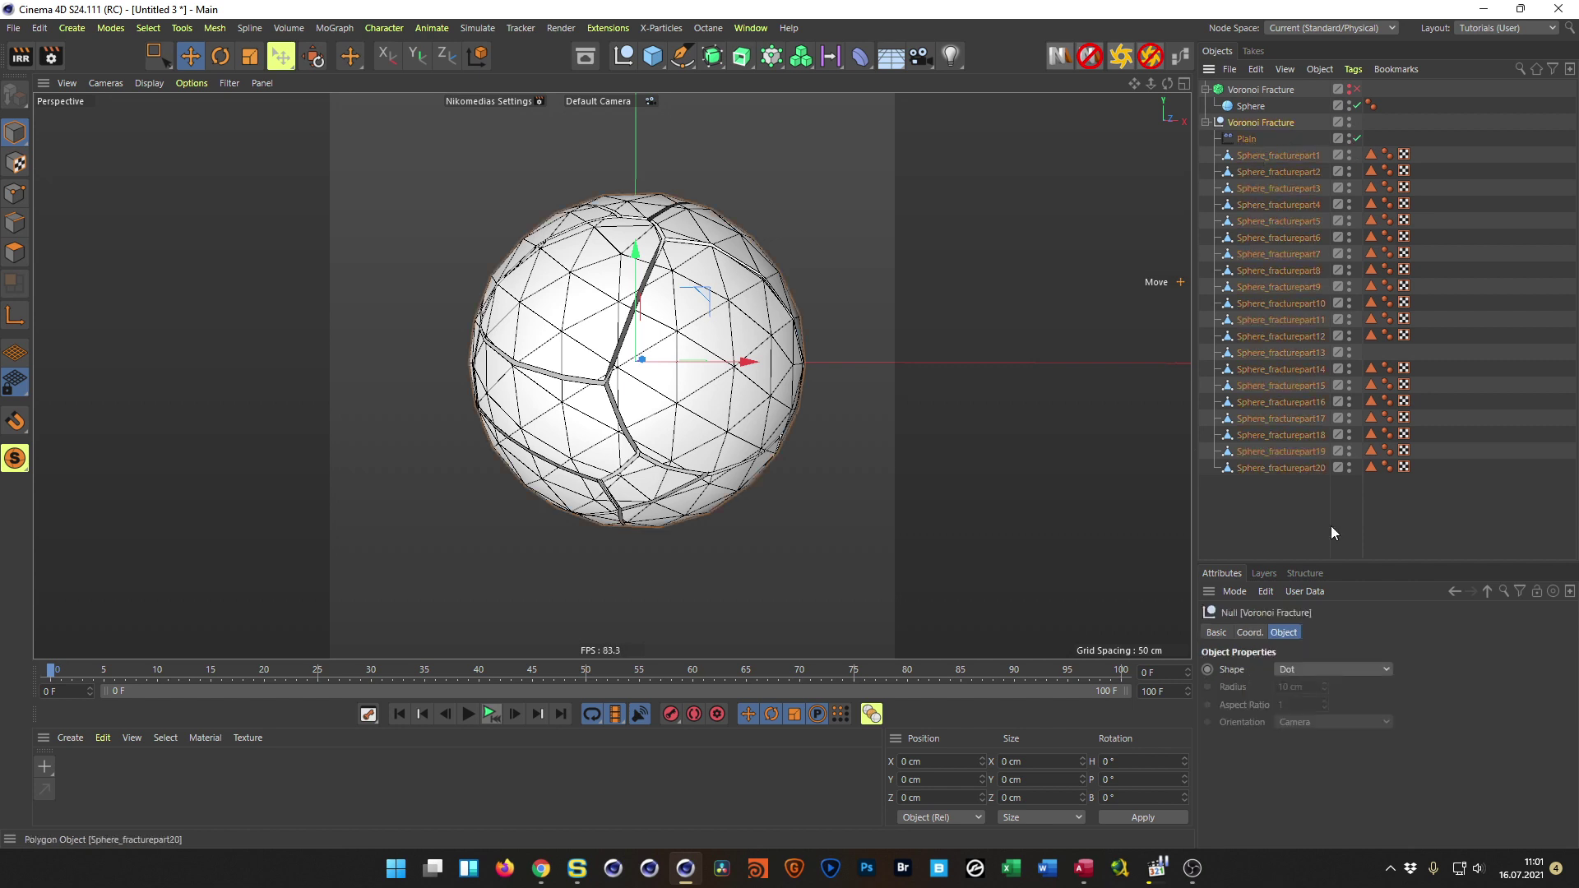
{"action": "left_click", "coordinate": [1246, 139]}
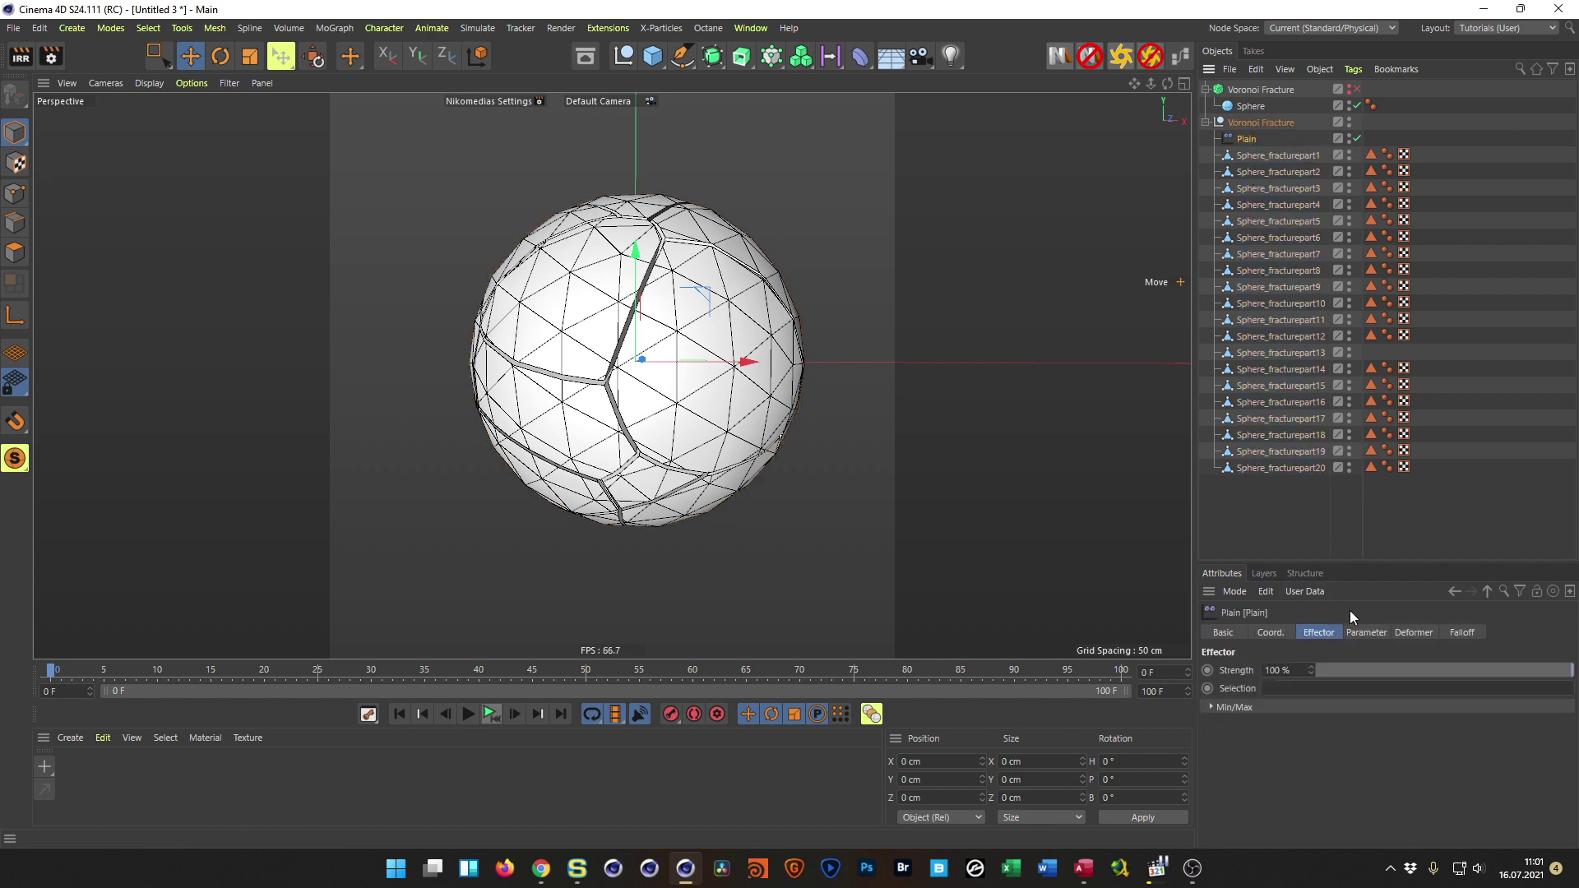
{"action": "left_click", "coordinate": [1411, 634]}
{"action": "left_click", "coordinate": [1299, 670]}
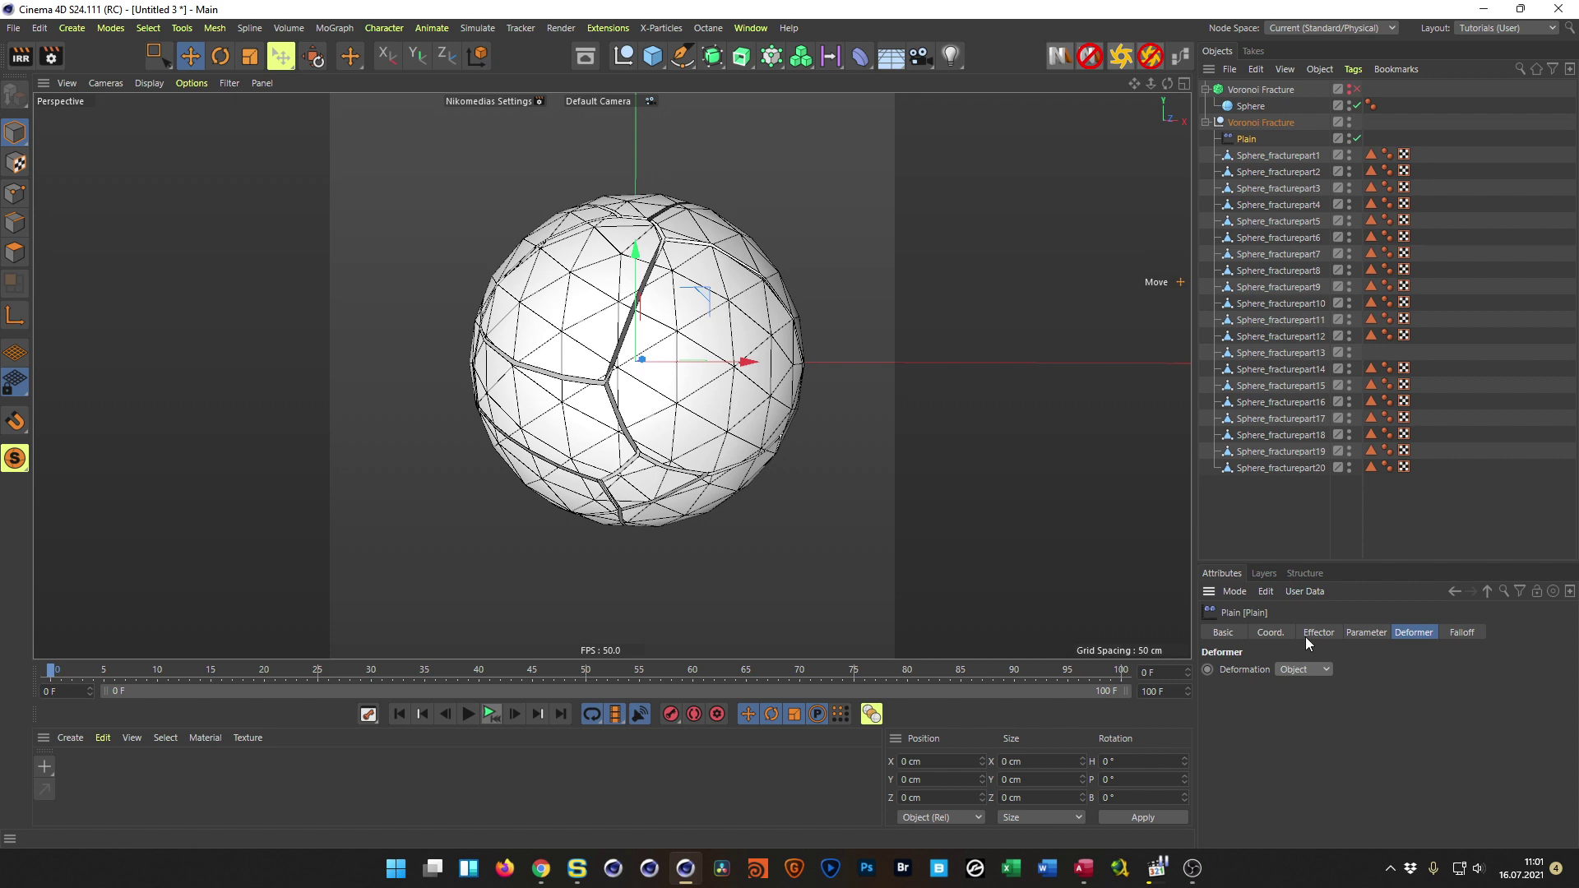
Step: Set the Plain effector's P.Z to 38 cm and select Sphere_fracturepart20
{"action": "left_click", "coordinate": [1362, 633]}
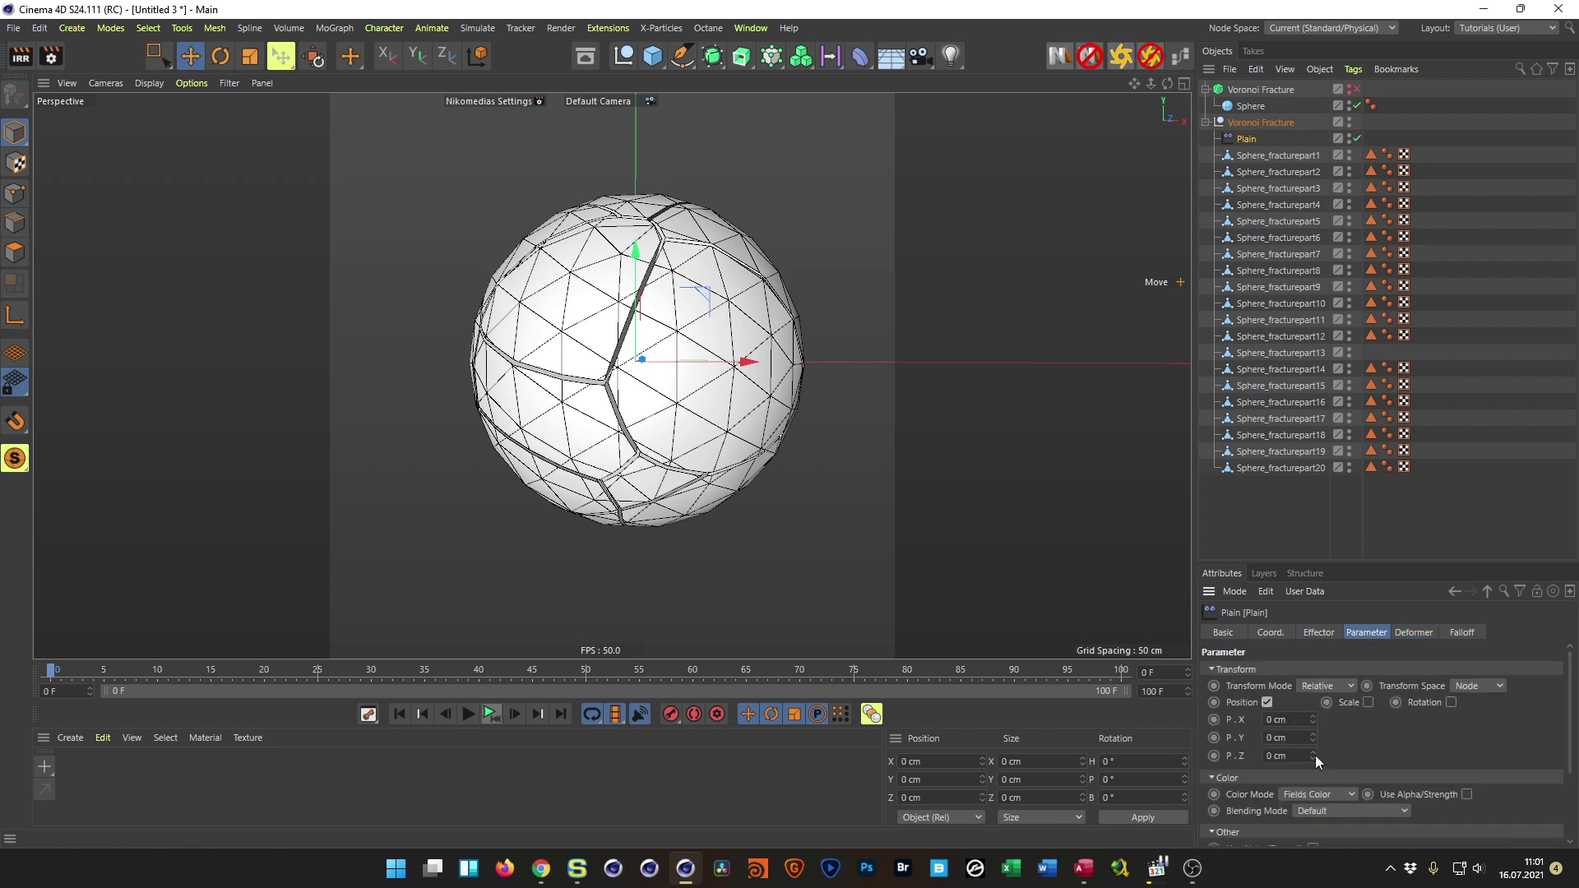
{"action": "left_click_drag", "start_coordinate": [1315, 755], "coordinate": [1315, 732]}
{"action": "left_click", "coordinate": [1288, 465]}
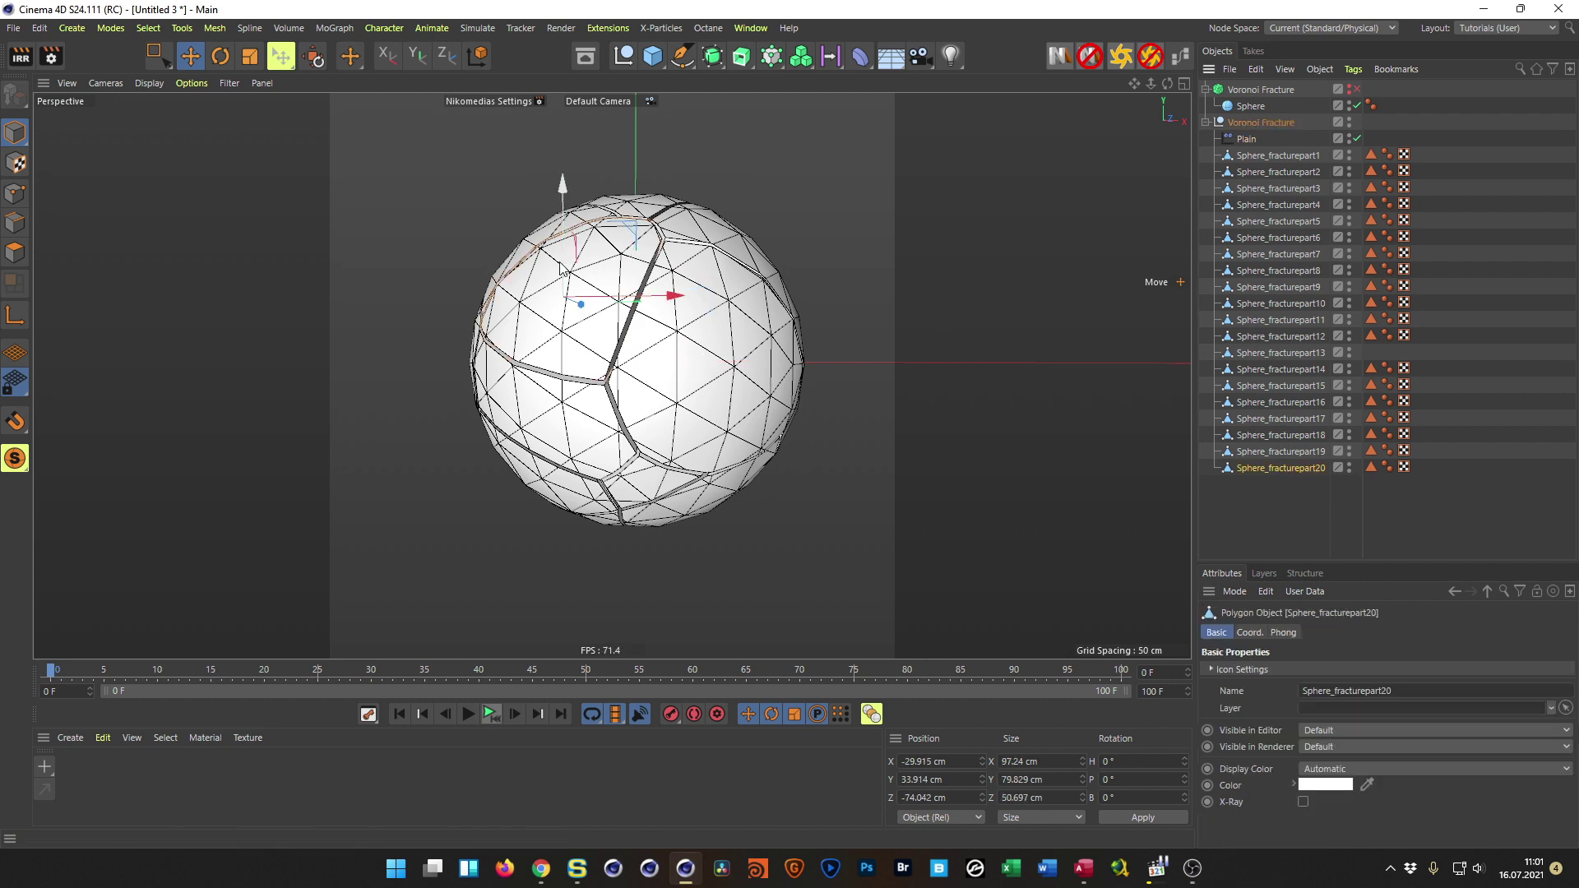
{"action": "left_click_drag", "start_coordinate": [633, 272], "coordinate": [658, 278], "text": "alt"}
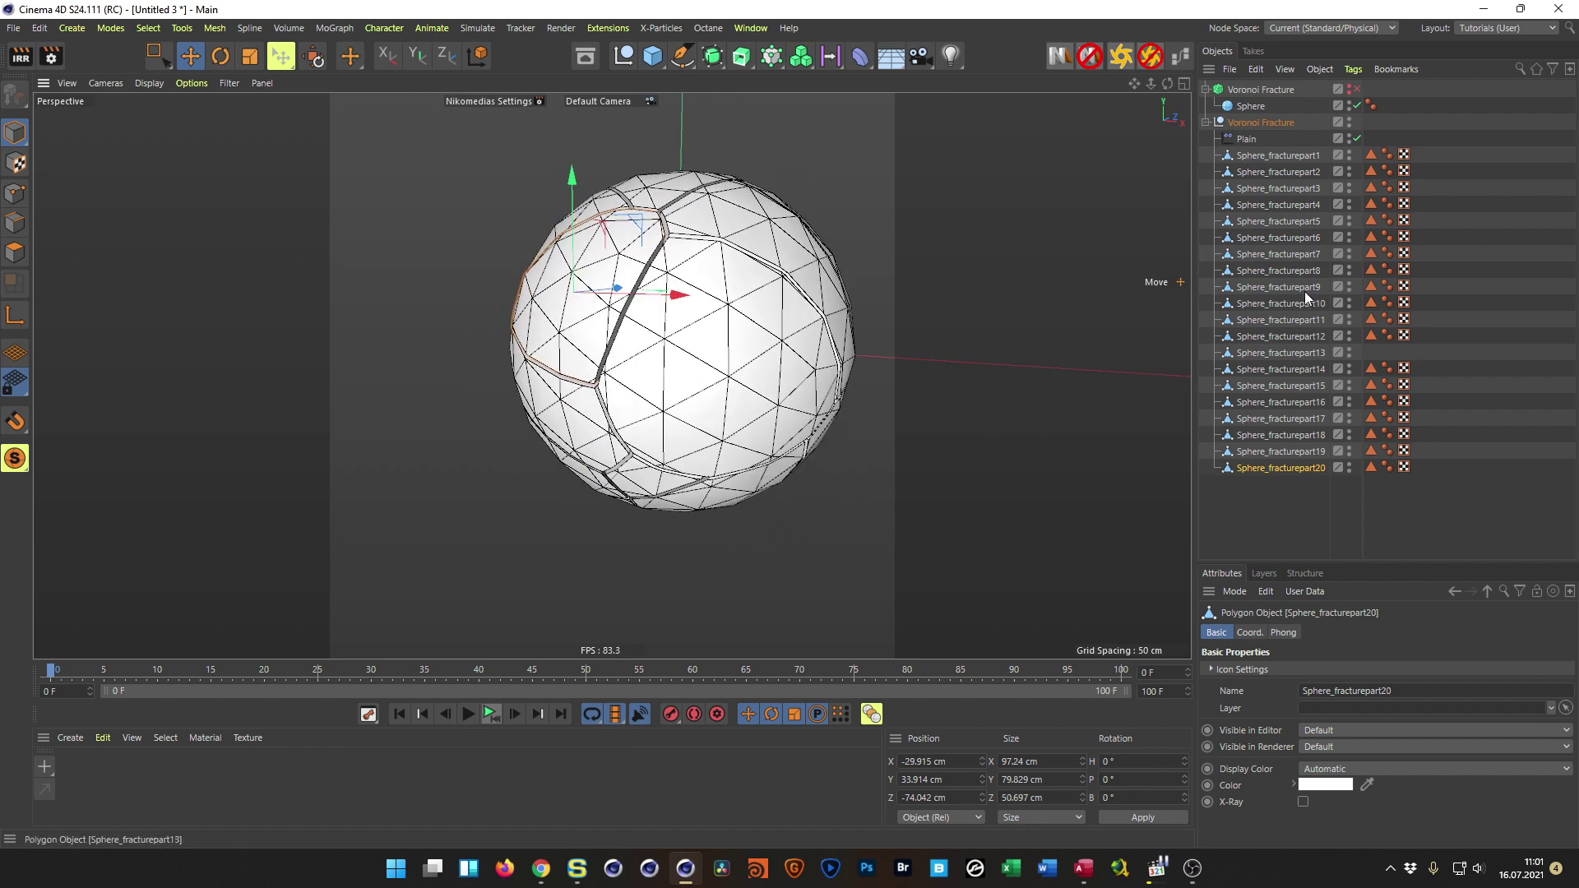
Step: Hide the baked fracture group and make only Sphere_fracturepart20 visible in the viewport
{"action": "left_click", "coordinate": [1349, 119]}
{"action": "left_click", "coordinate": [1349, 465]}
{"action": "left_click_drag", "start_coordinate": [824, 383], "coordinate": [649, 309], "text": "alt"}
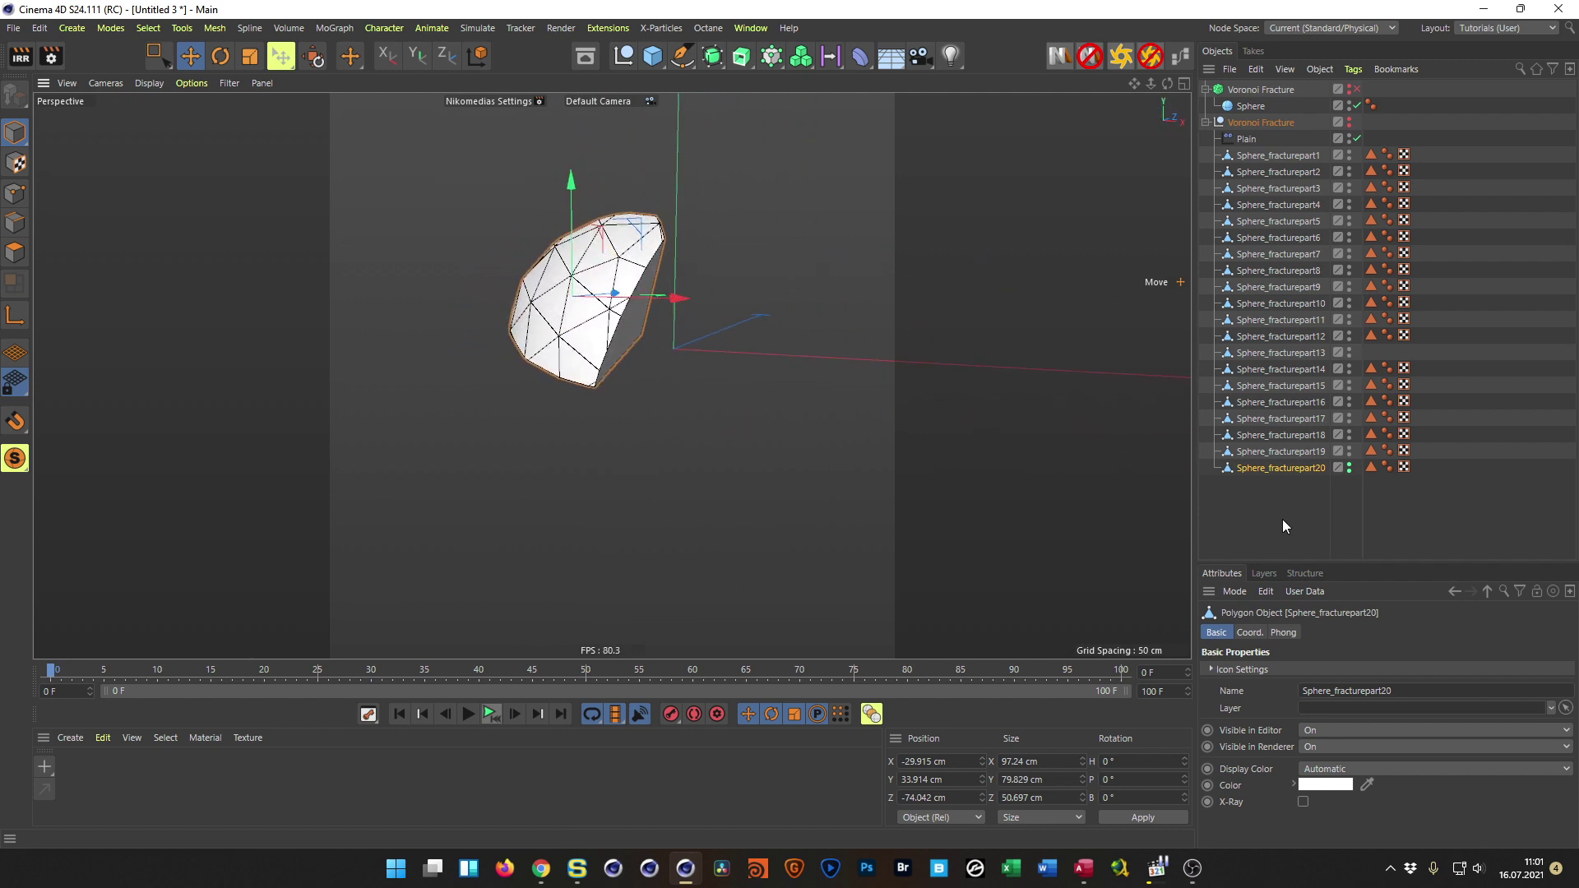
Step: Reset part 20's visibility to default, unhide the baked group, and disable the Plain effector
{"action": "left_click", "coordinate": [1348, 466]}
{"action": "left_click", "coordinate": [1349, 467]}
{"action": "left_click", "coordinate": [1349, 123]}
{"action": "left_click", "coordinate": [1357, 138]}
{"action": "left_click_drag", "start_coordinate": [782, 313], "coordinate": [950, 446], "text": "alt"}
{"action": "left_click", "coordinate": [1258, 497]}
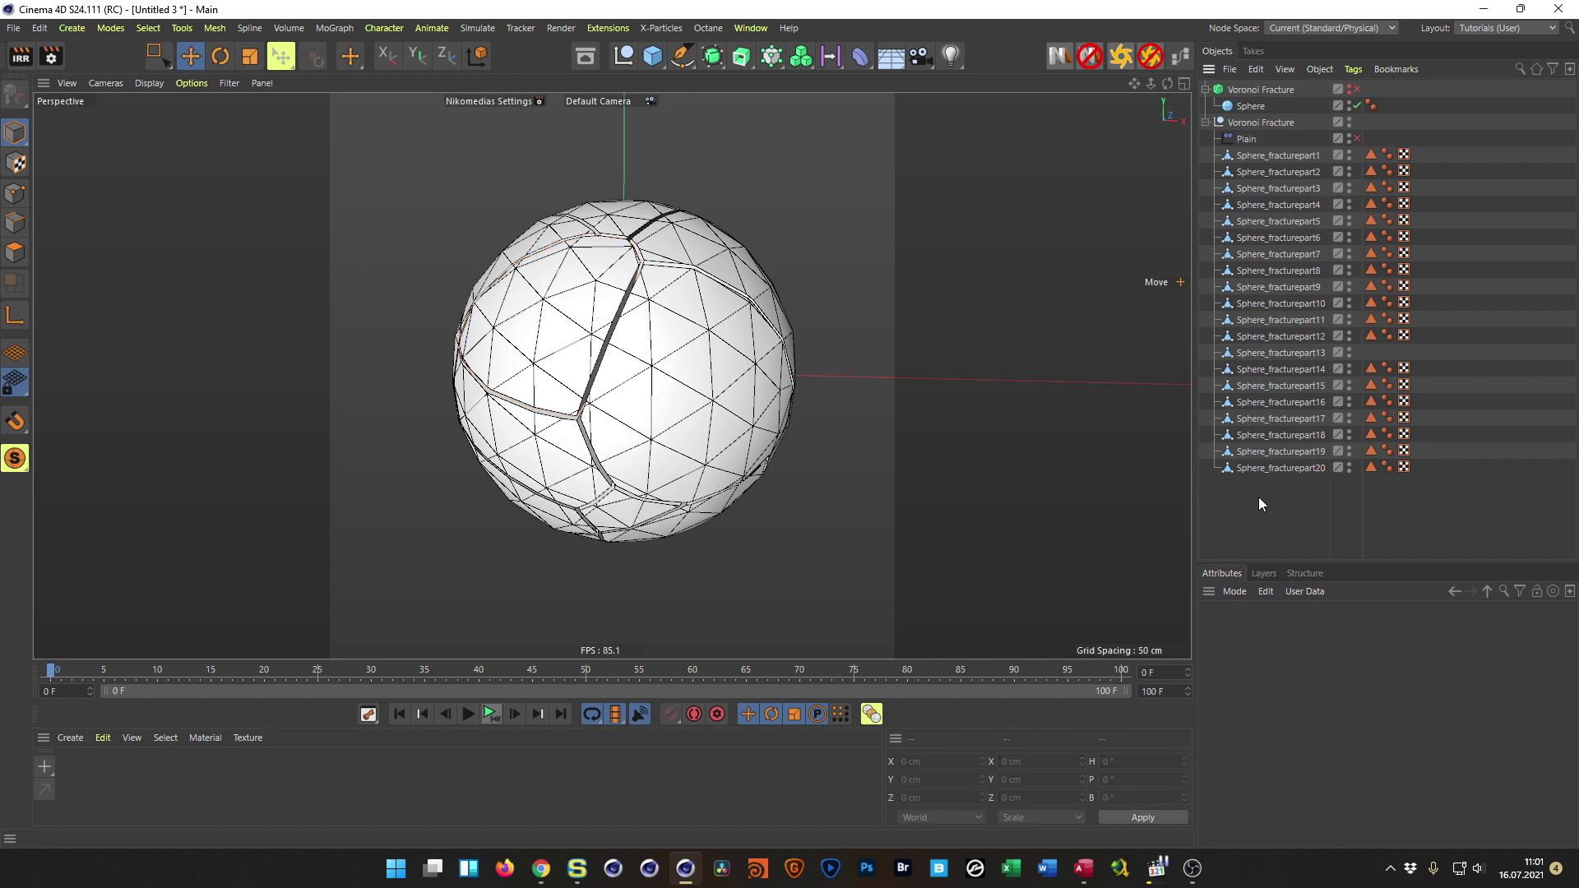
Step: Restore all 20 pieces' Outside Faces selections and confirm 596 selected polygons in Polygon mode
{"action": "left_click", "coordinate": [1371, 467]}
{"action": "left_click", "coordinate": [1369, 155], "text": "shift"}
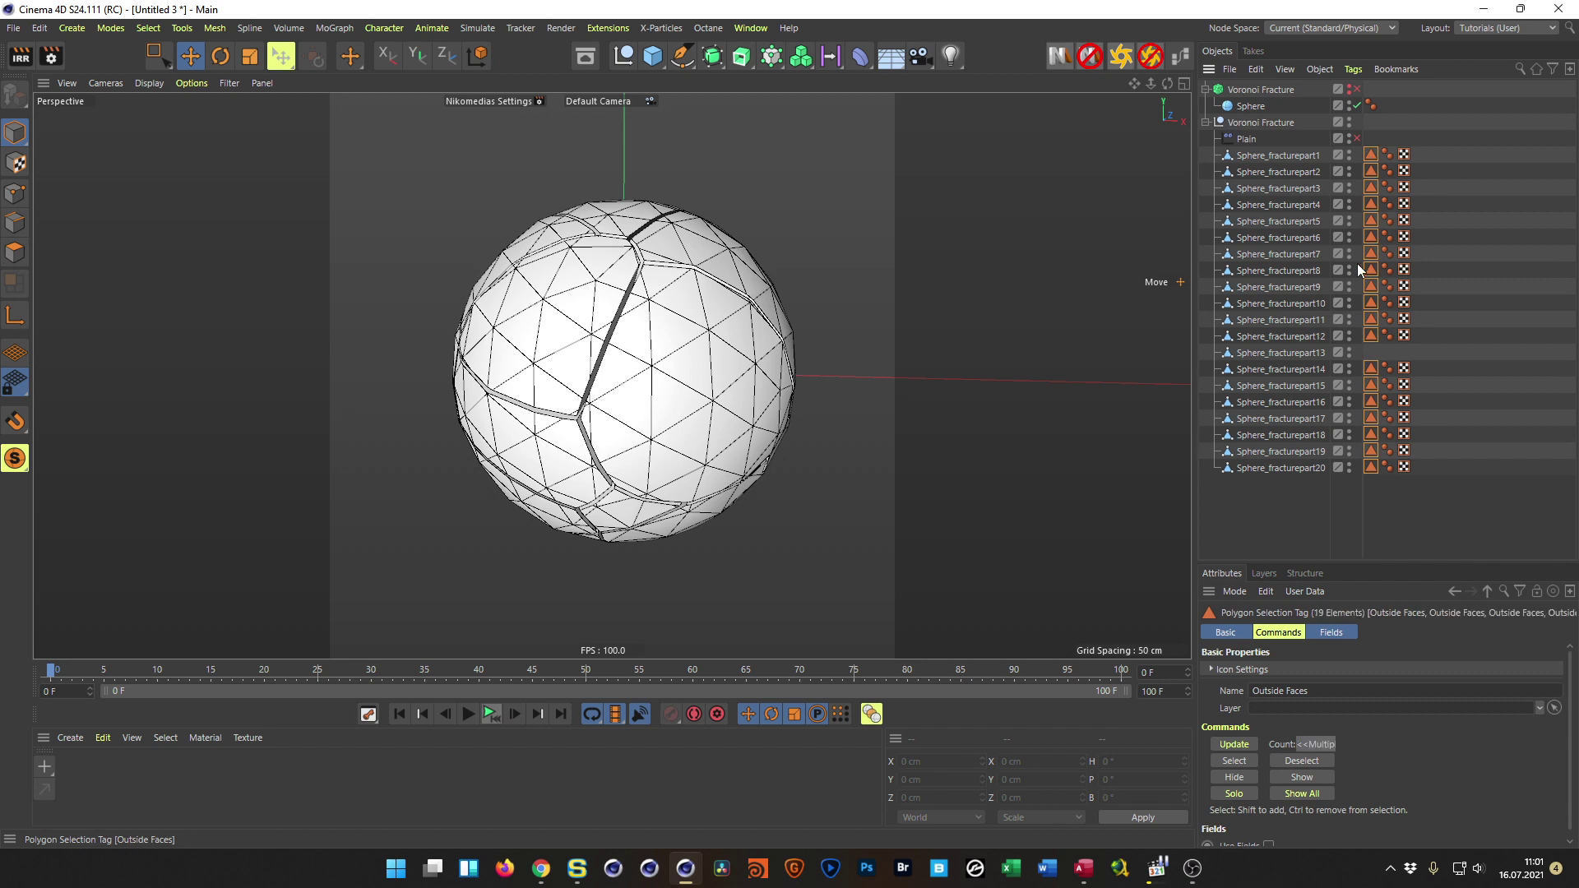
{"action": "left_click", "coordinate": [1240, 758]}
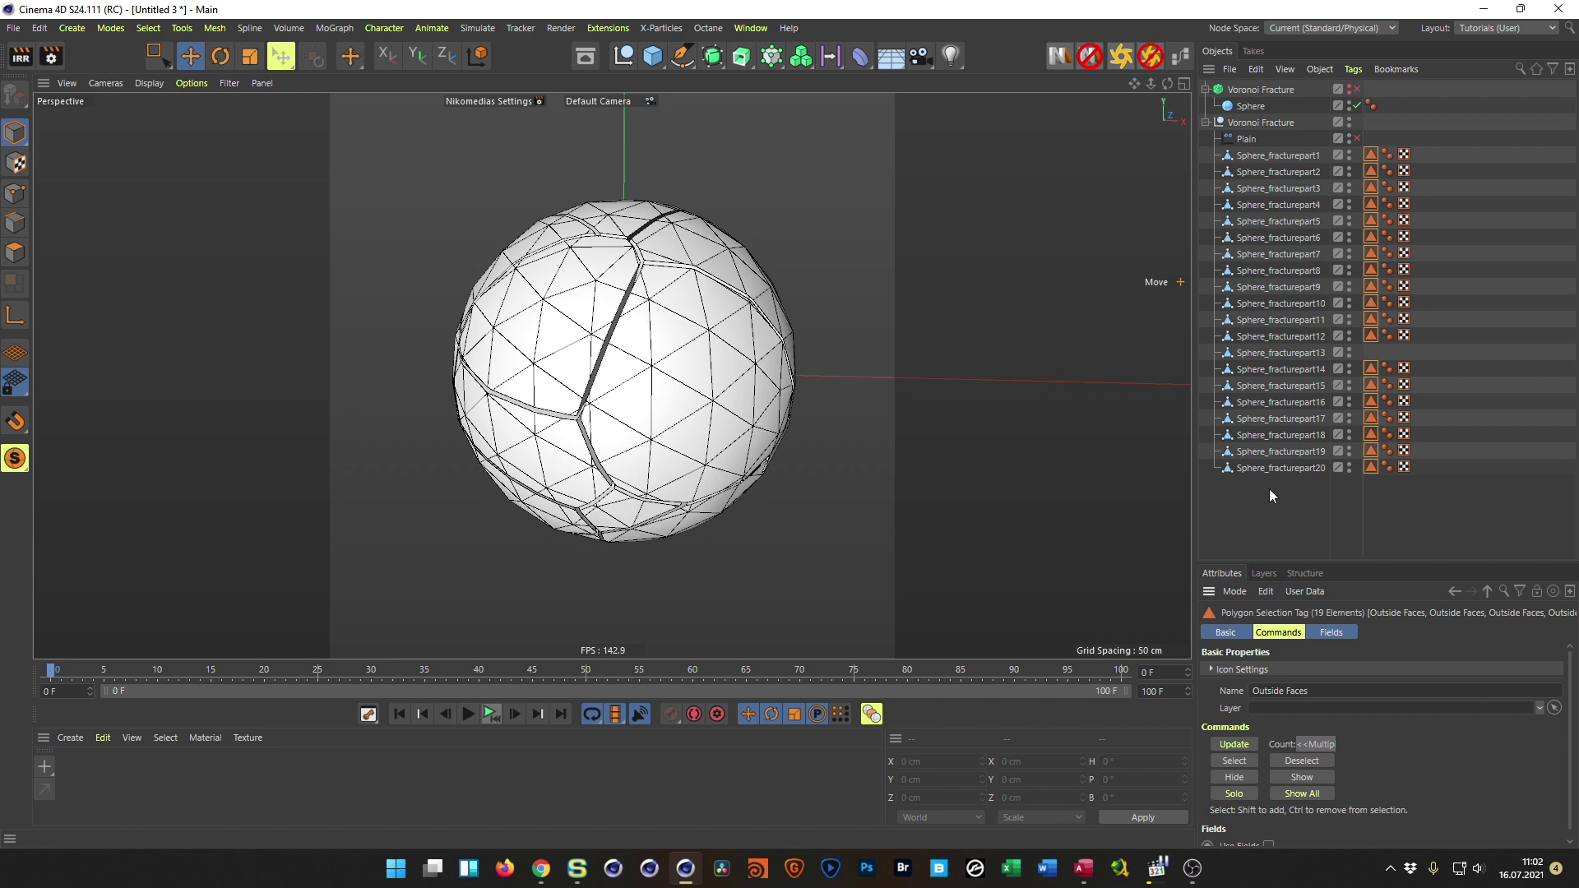
{"action": "left_click_drag", "start_coordinate": [1270, 489], "coordinate": [1274, 160]}
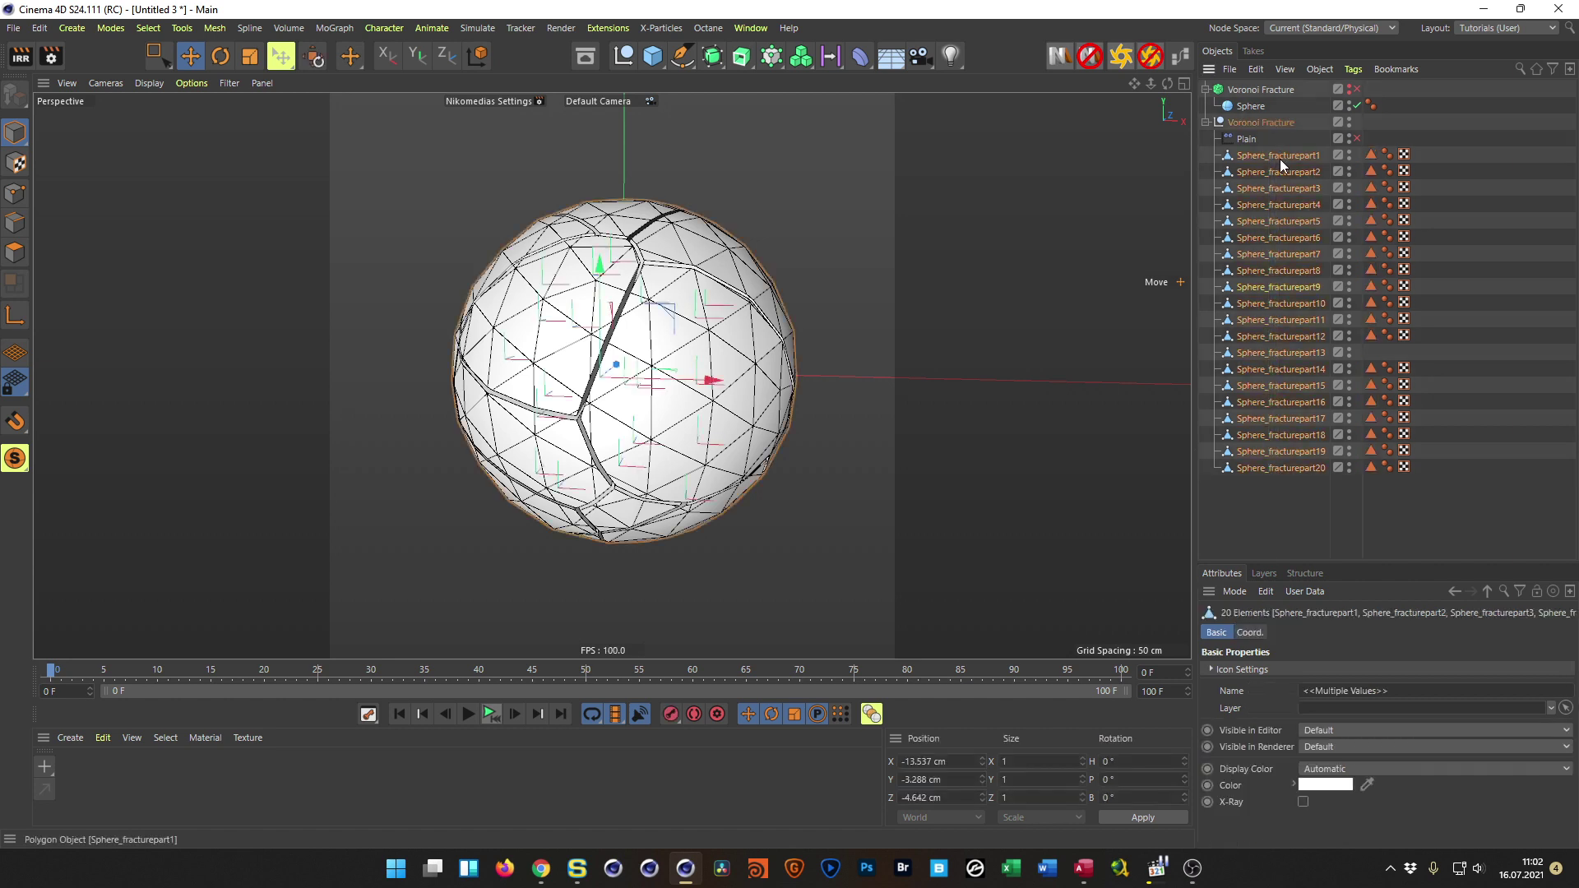
{"action": "left_click", "coordinate": [27, 252]}
{"action": "scroll", "coordinate": [718, 223], "scroll_direction": "up", "scroll_amount": 3}
{"action": "scroll", "coordinate": [718, 224], "scroll_direction": "up", "scroll_amount": 5}
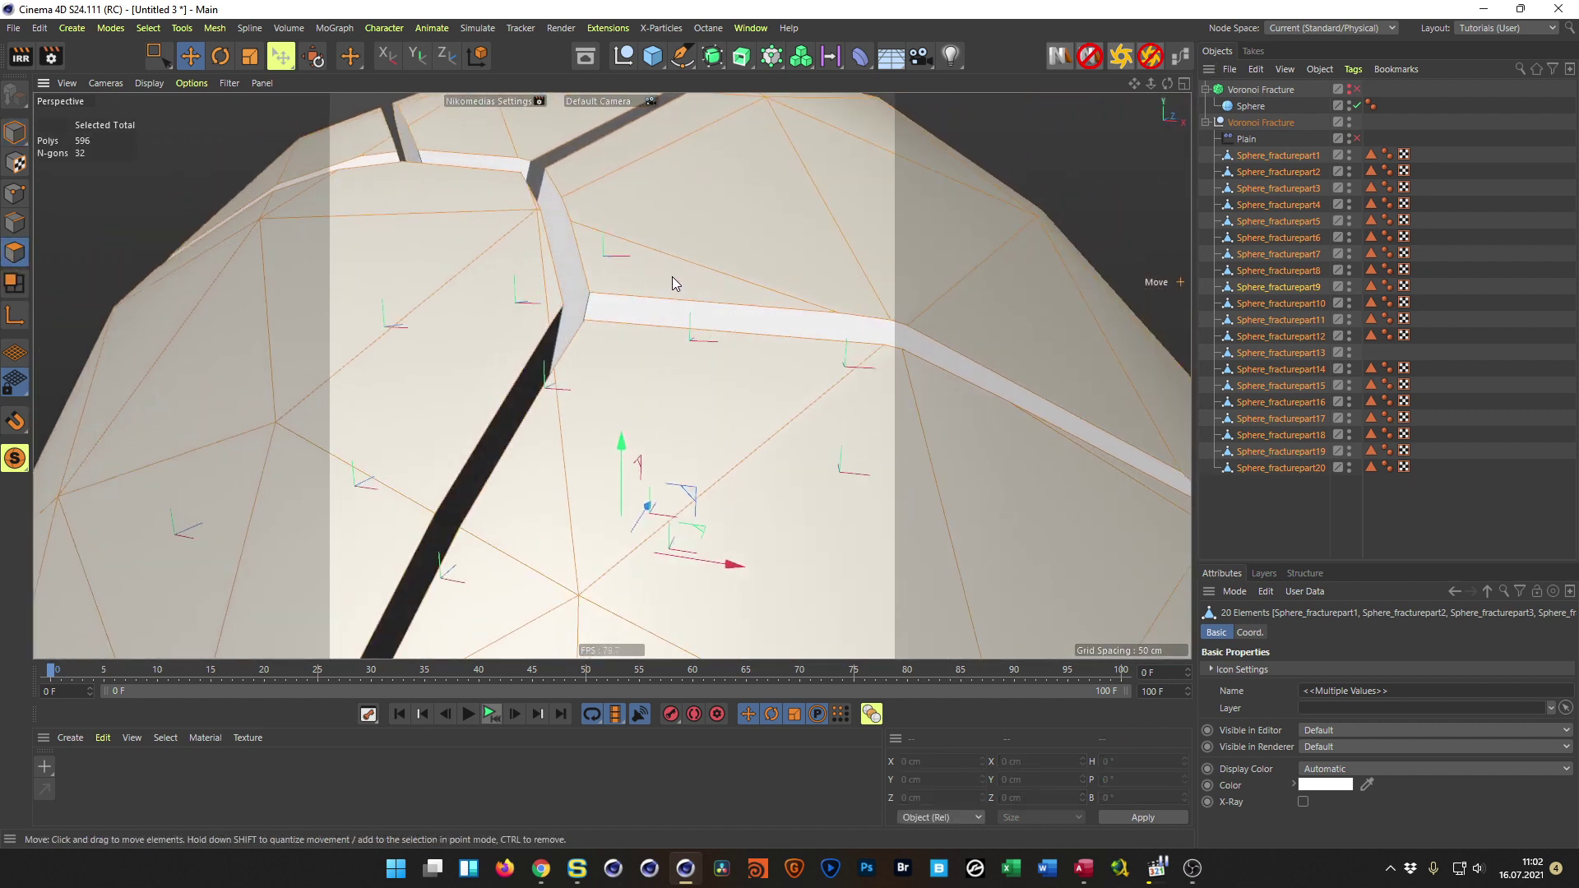
{"action": "scroll", "coordinate": [576, 313], "scroll_direction": "down", "scroll_amount": 6}
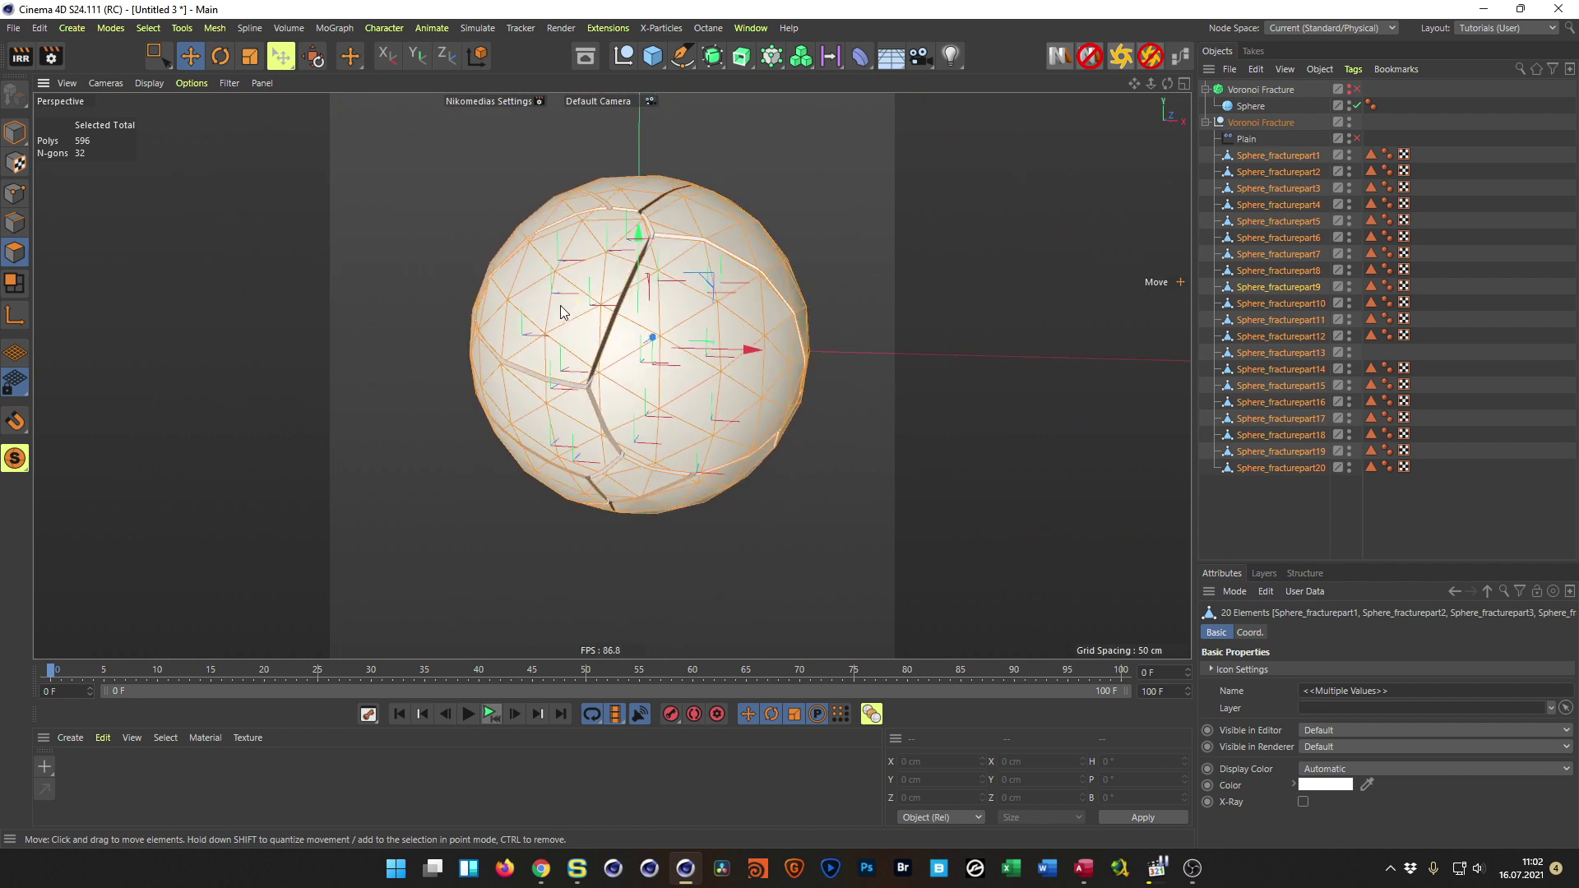
Step: Return to object mode and open the Mesh menu's Axis Center tool
{"action": "key", "text": "Return"}
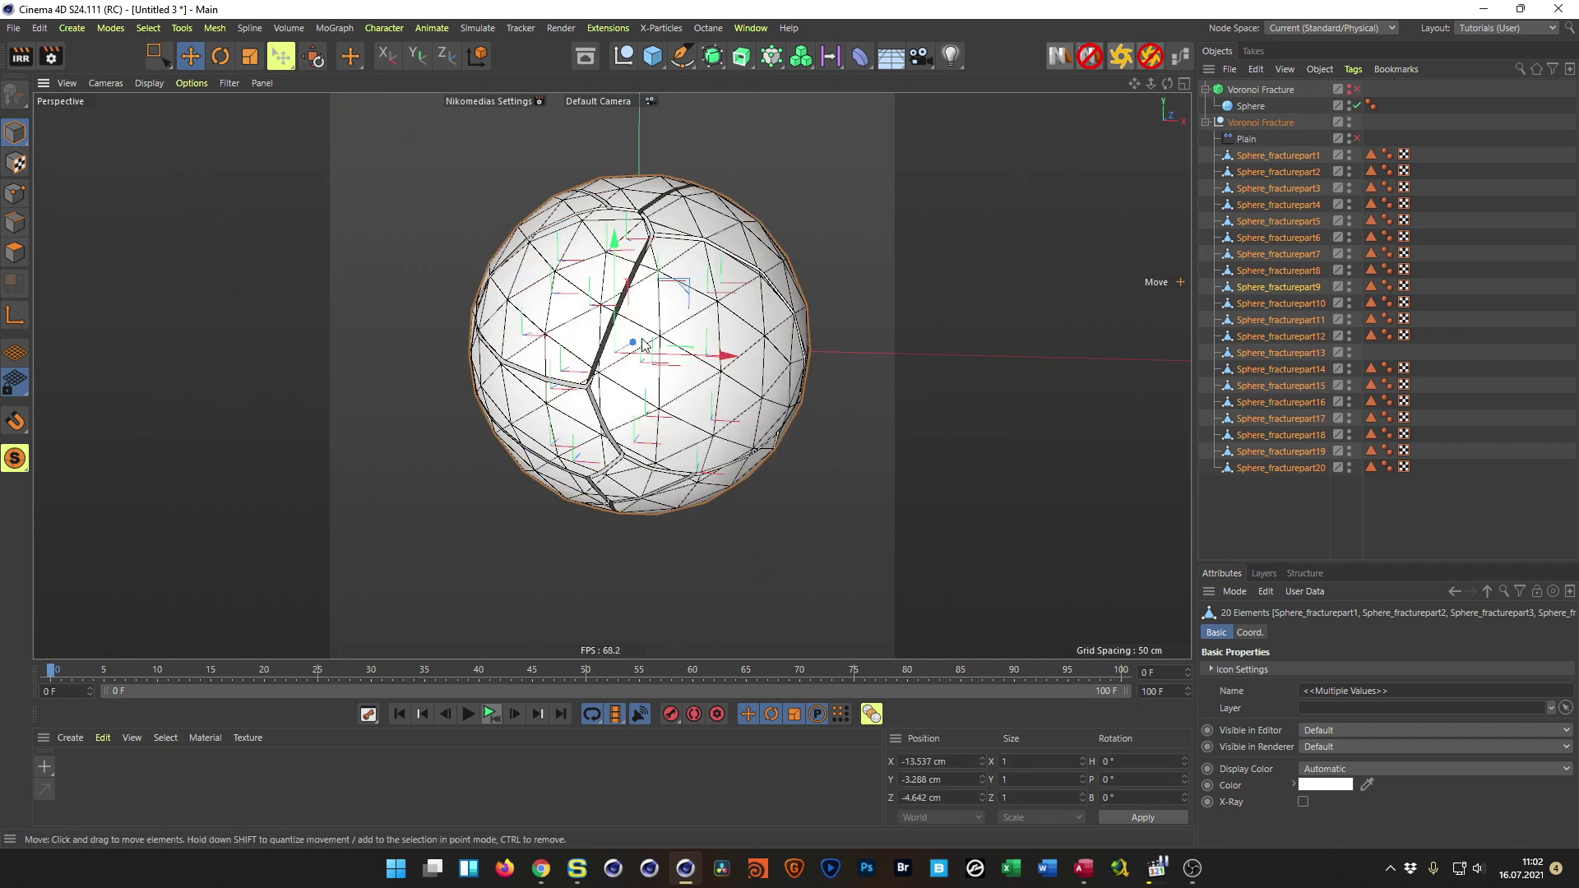
{"action": "middle_click_drag", "start_coordinate": [702, 314], "coordinate": [625, 288], "text": "alt"}
{"action": "left_click", "coordinate": [215, 31]}
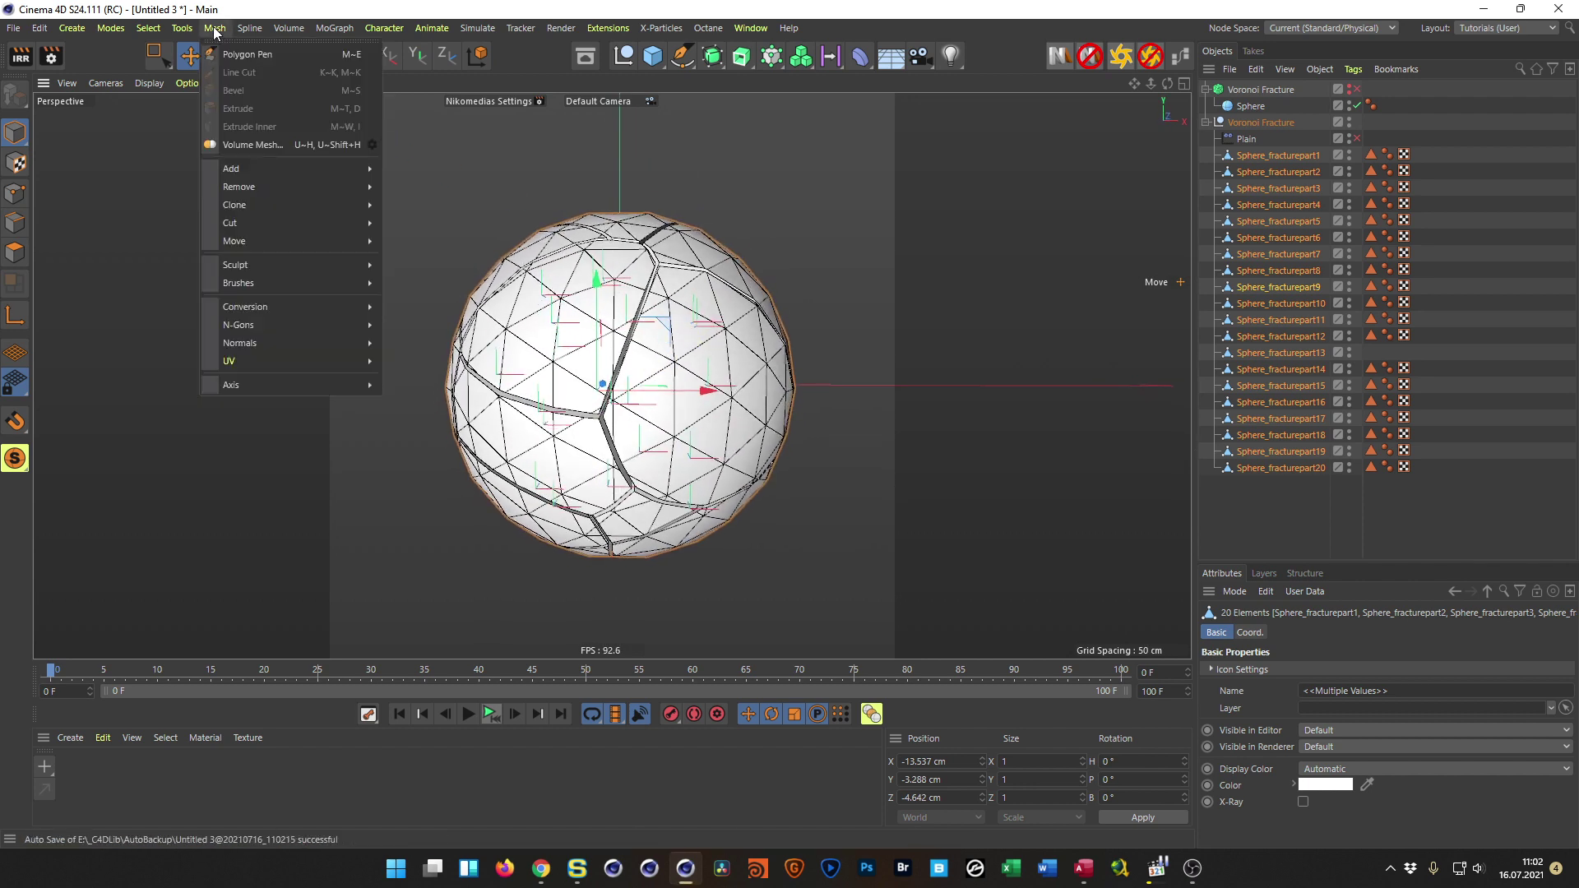
{"action": "mouse_move", "coordinate": [278, 383]}
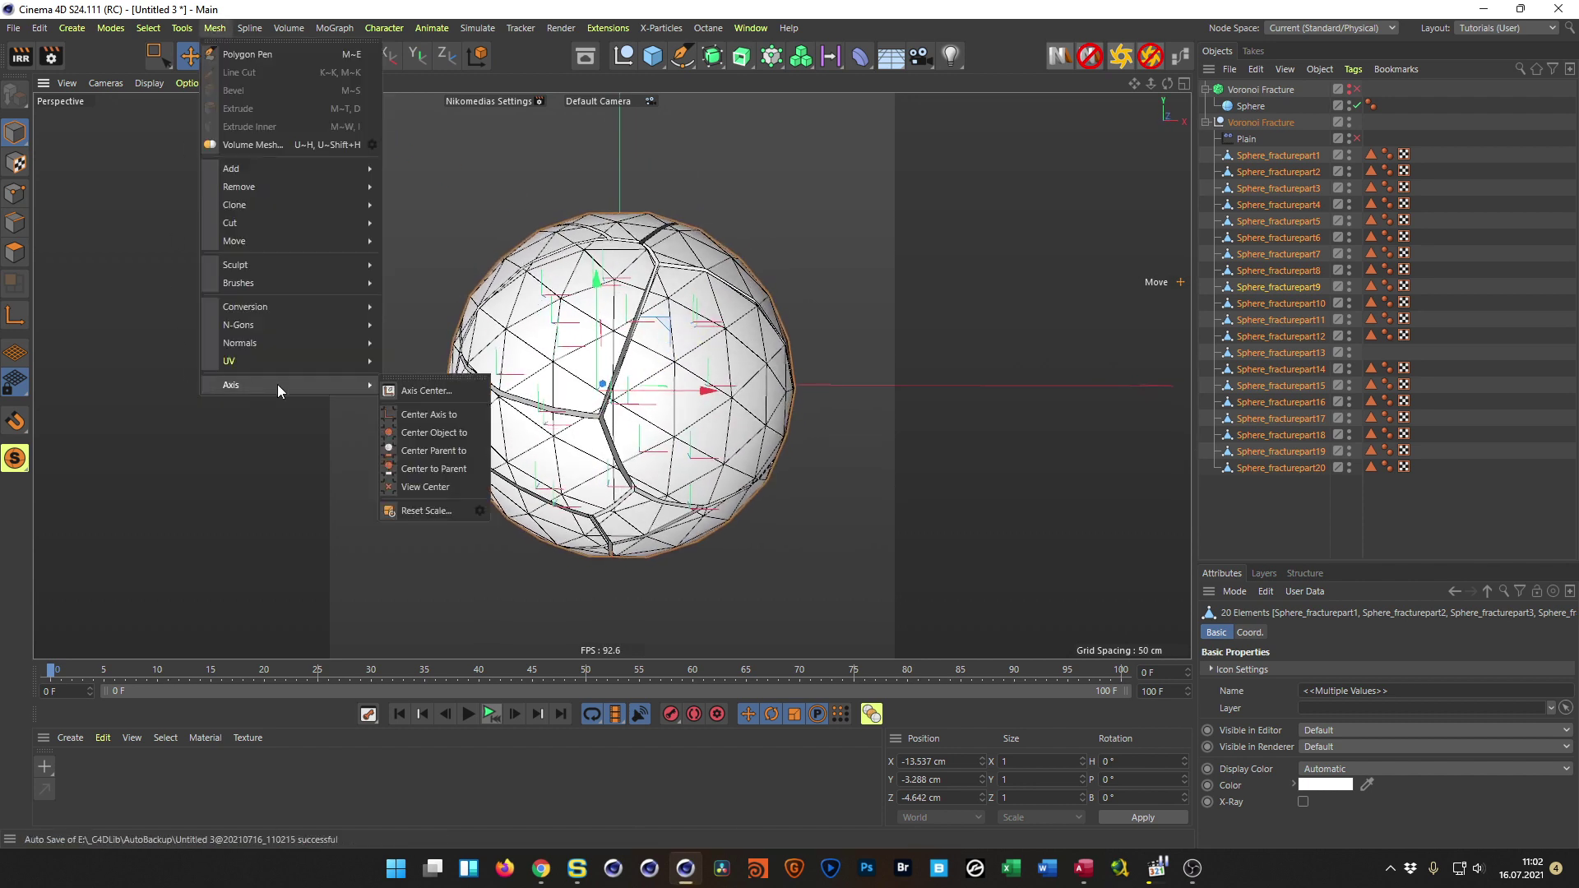
{"action": "left_click", "coordinate": [406, 387]}
{"action": "left_click_drag", "start_coordinate": [391, 274], "coordinate": [241, 140]}
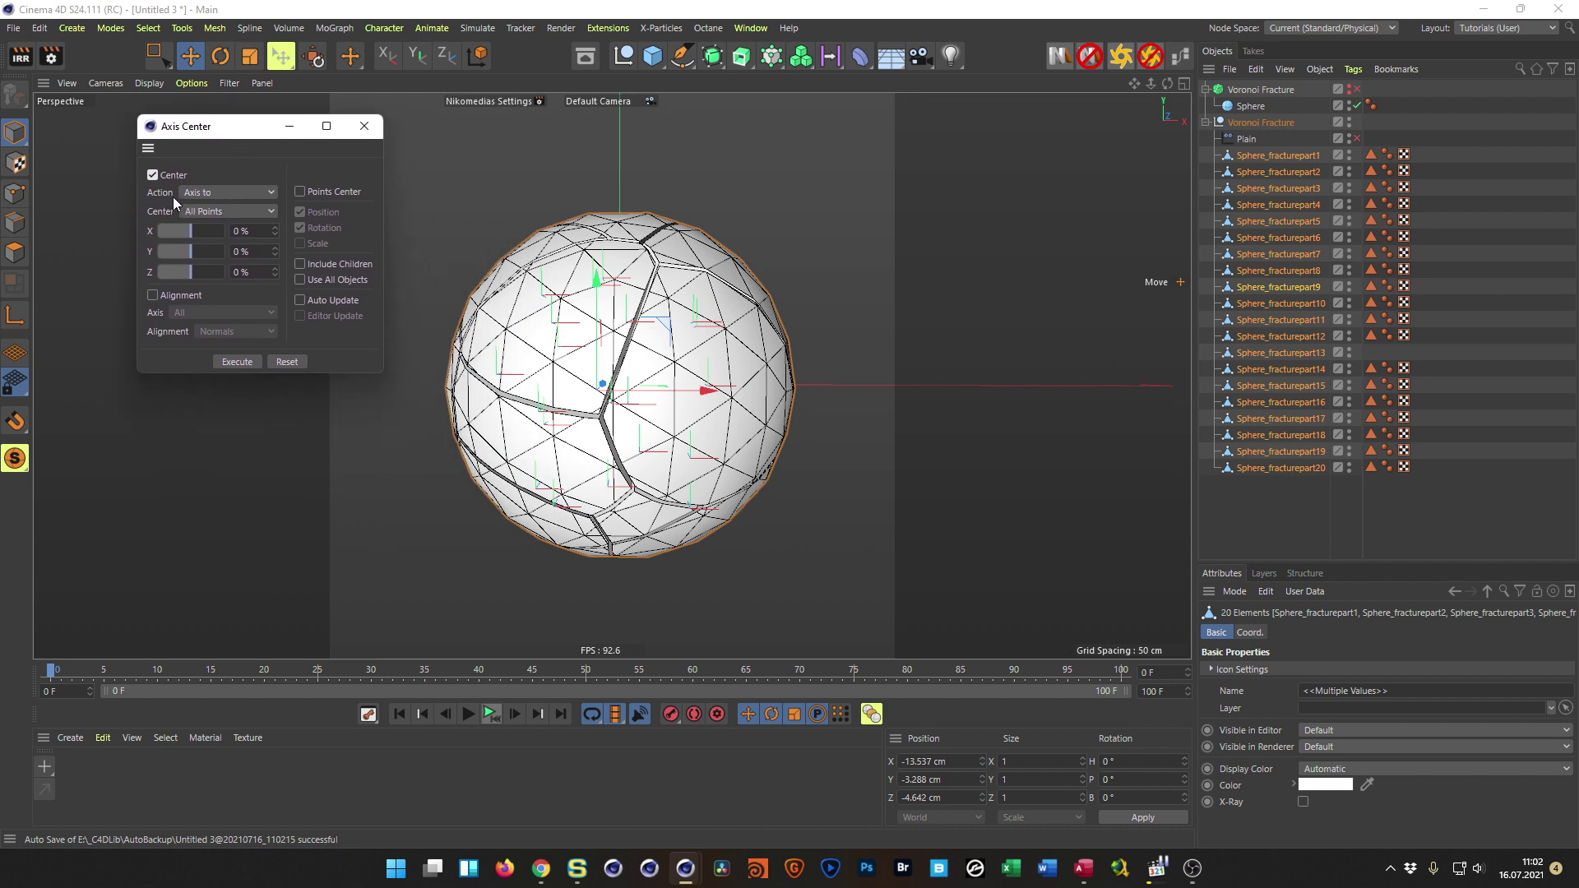
Step: Centre on Selected Polygons, align the Z axis to Normals, and execute on all 20 pieces
{"action": "left_click", "coordinate": [212, 211]}
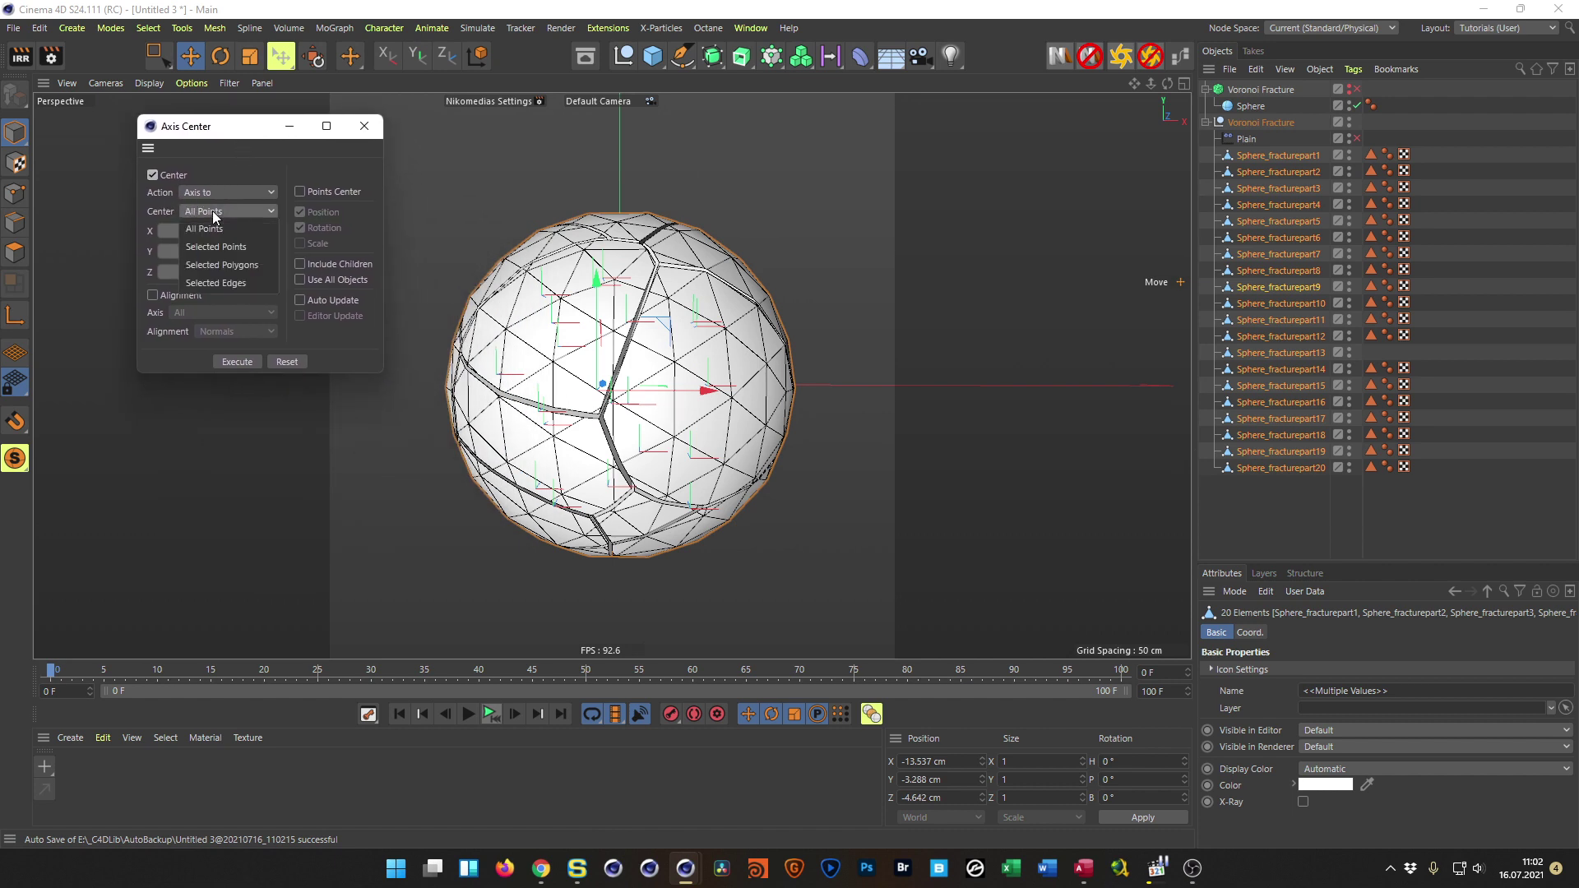
{"action": "left_click", "coordinate": [207, 264]}
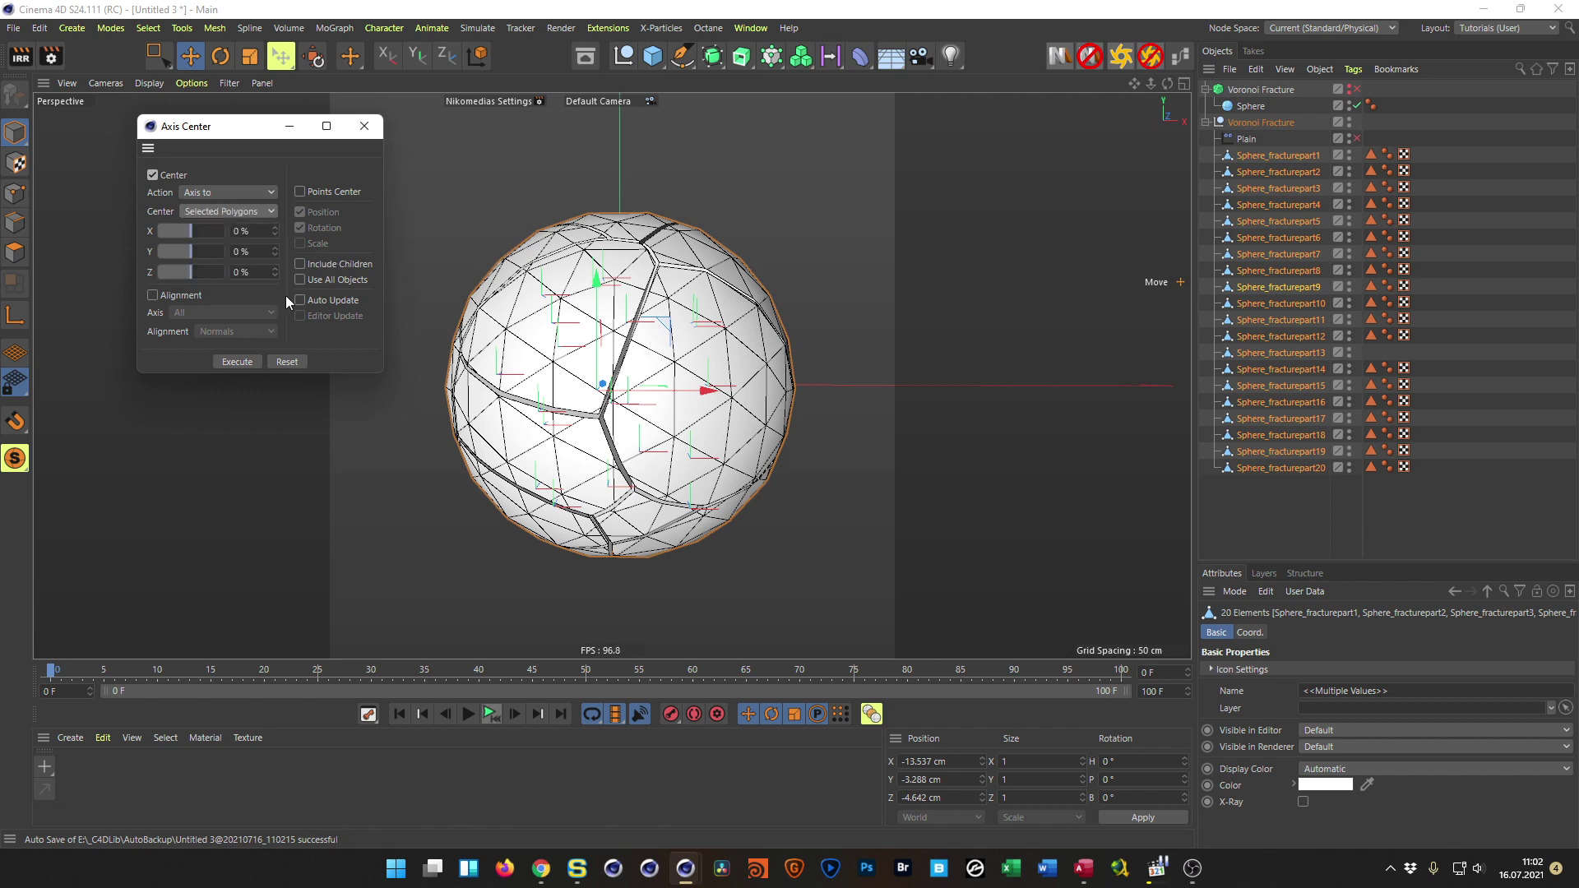
{"action": "left_click", "coordinate": [152, 295]}
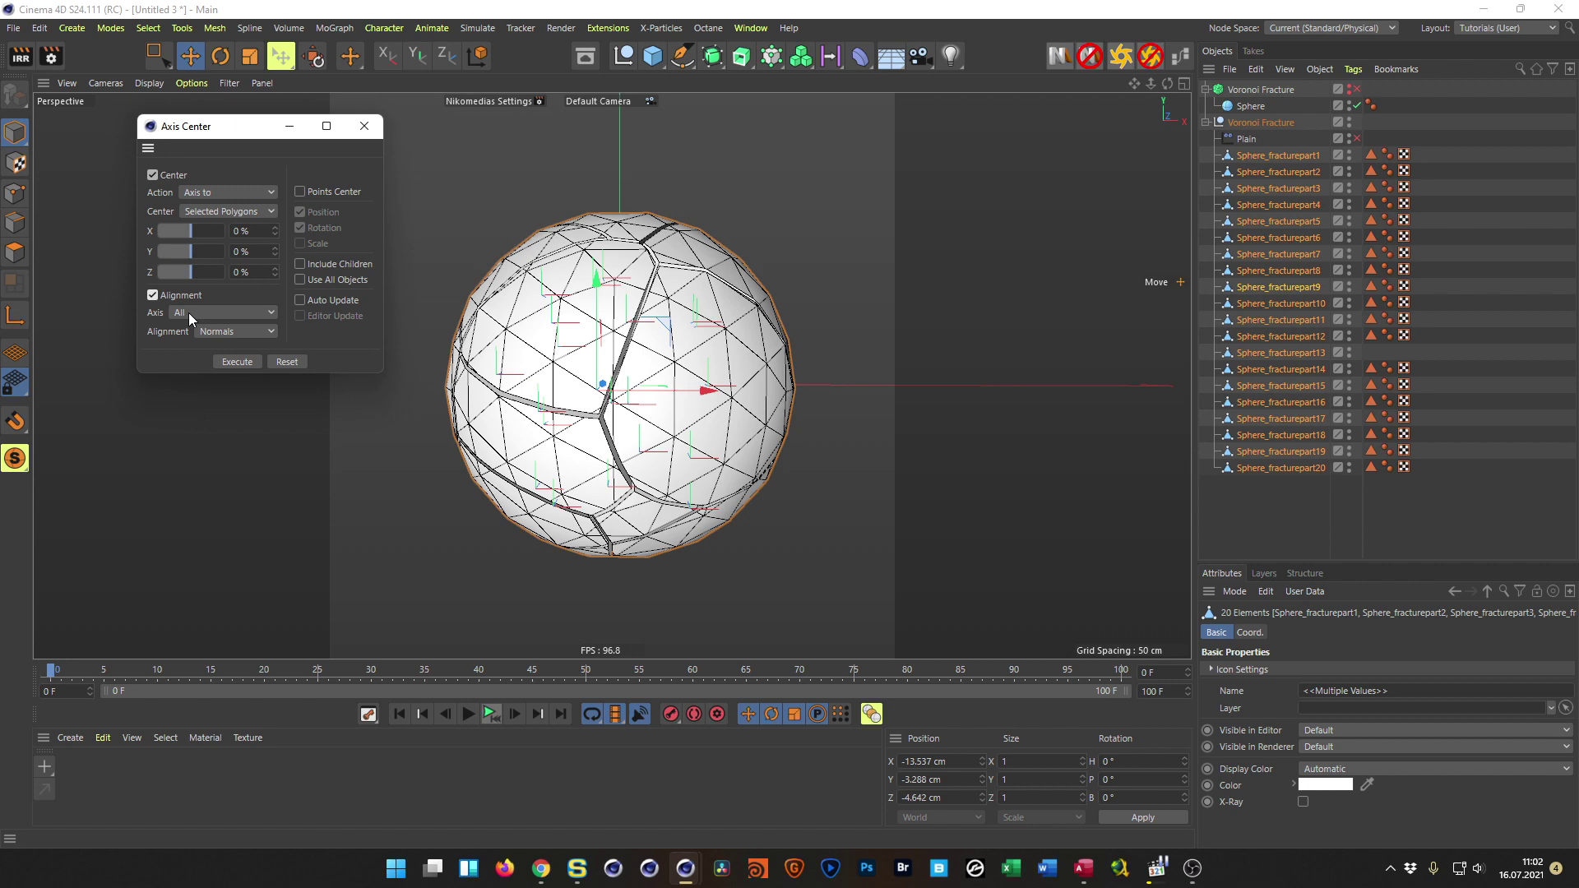
{"action": "left_click", "coordinate": [187, 313]}
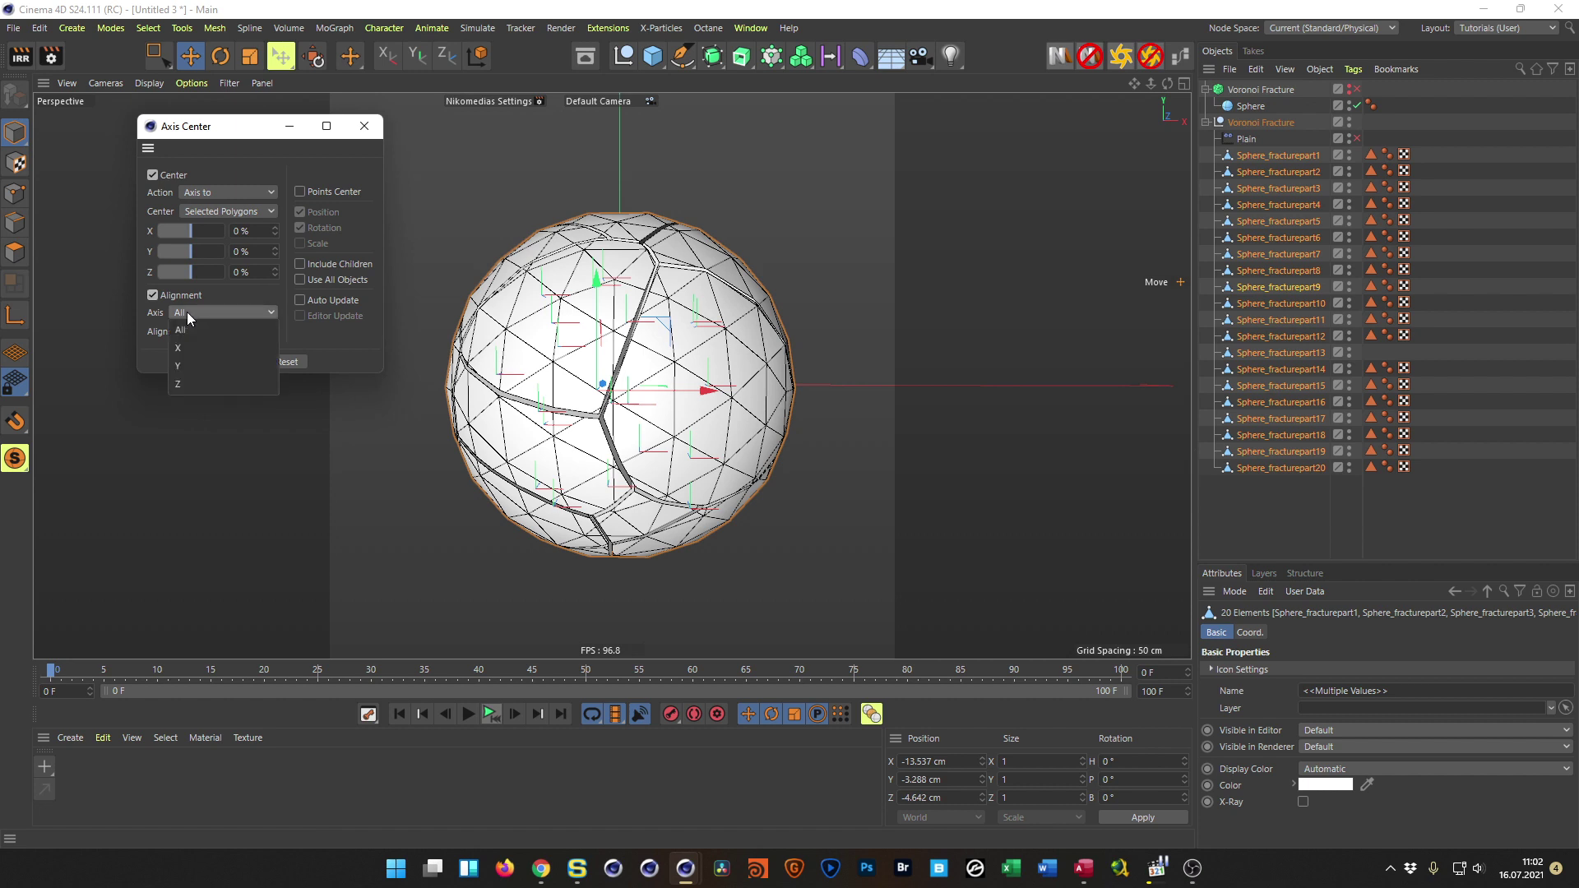
{"action": "left_click", "coordinate": [196, 383]}
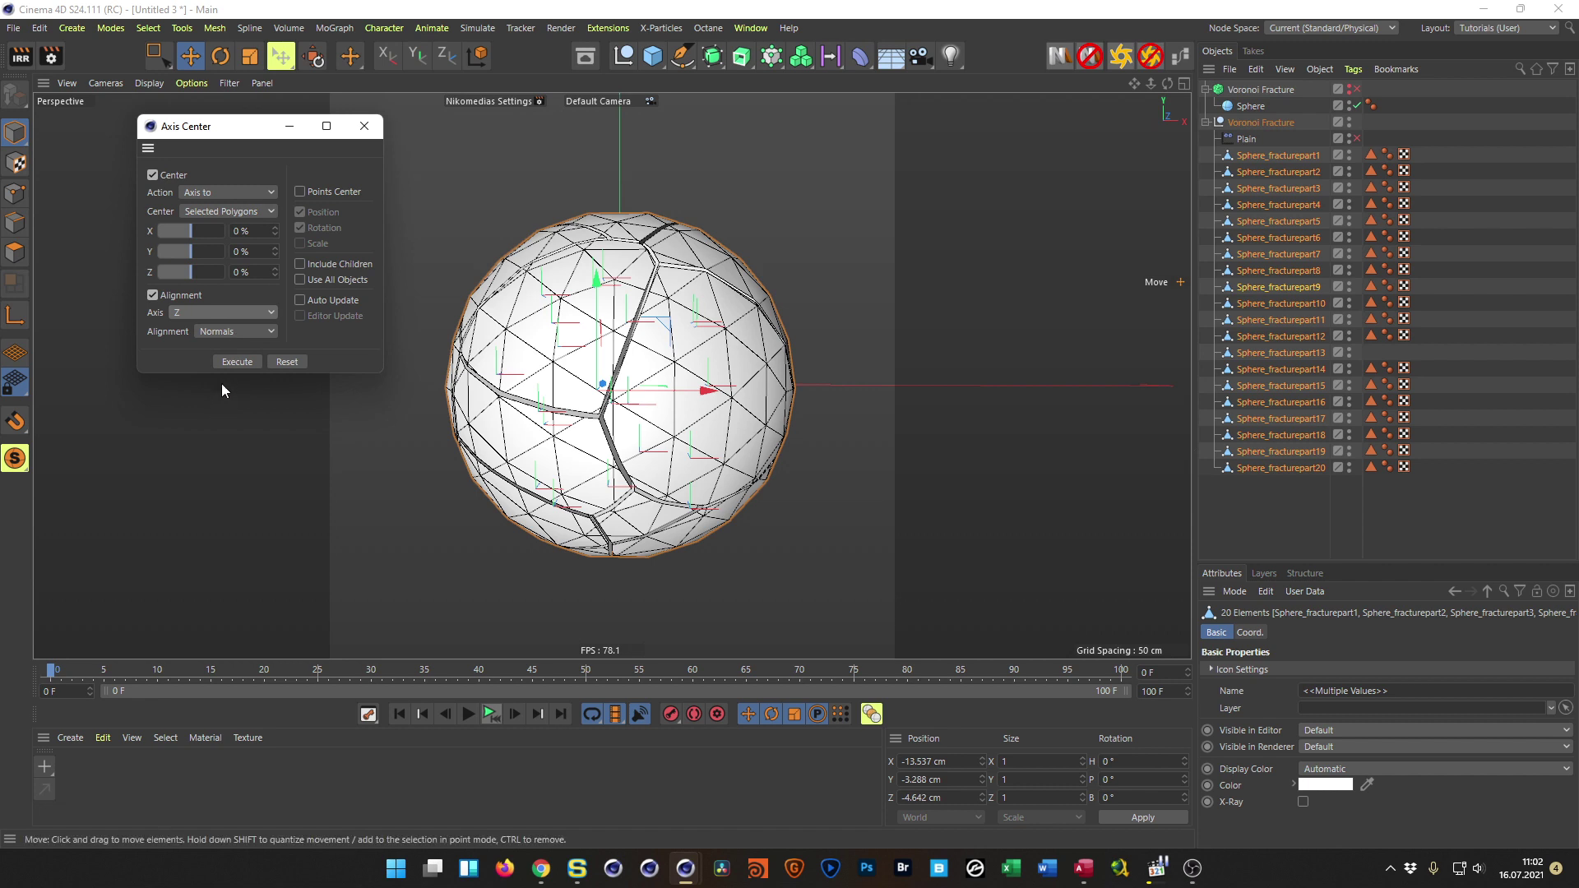
{"action": "left_click", "coordinate": [239, 361]}
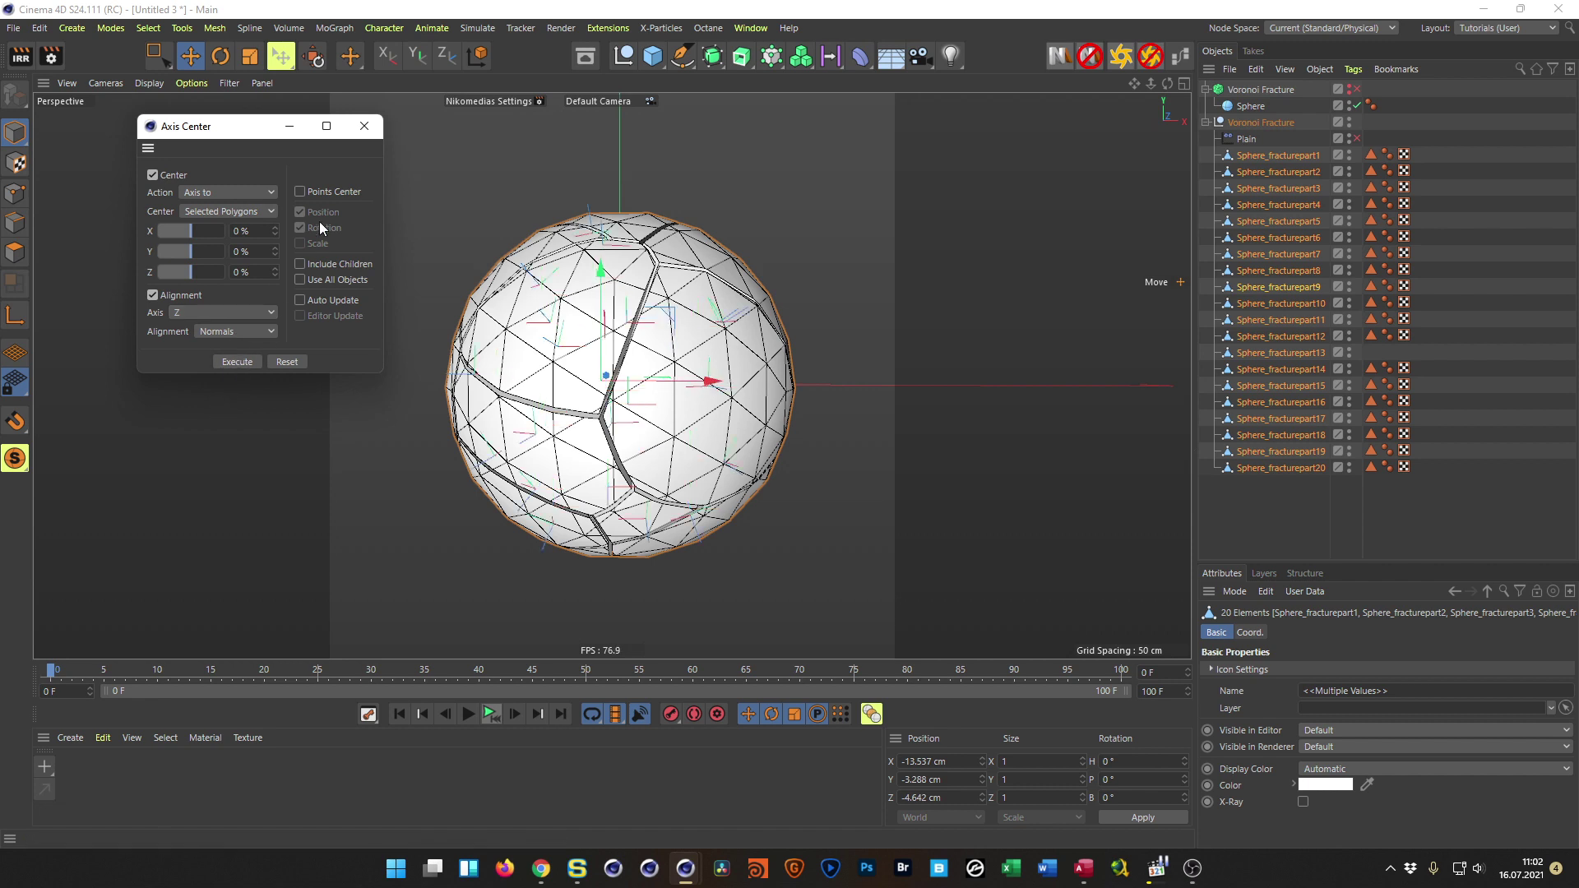
Step: Close Axis Center, isolate Sphere_fracturepart20 in the viewport, and orbit to inspect its outer face
{"action": "left_click", "coordinate": [363, 127]}
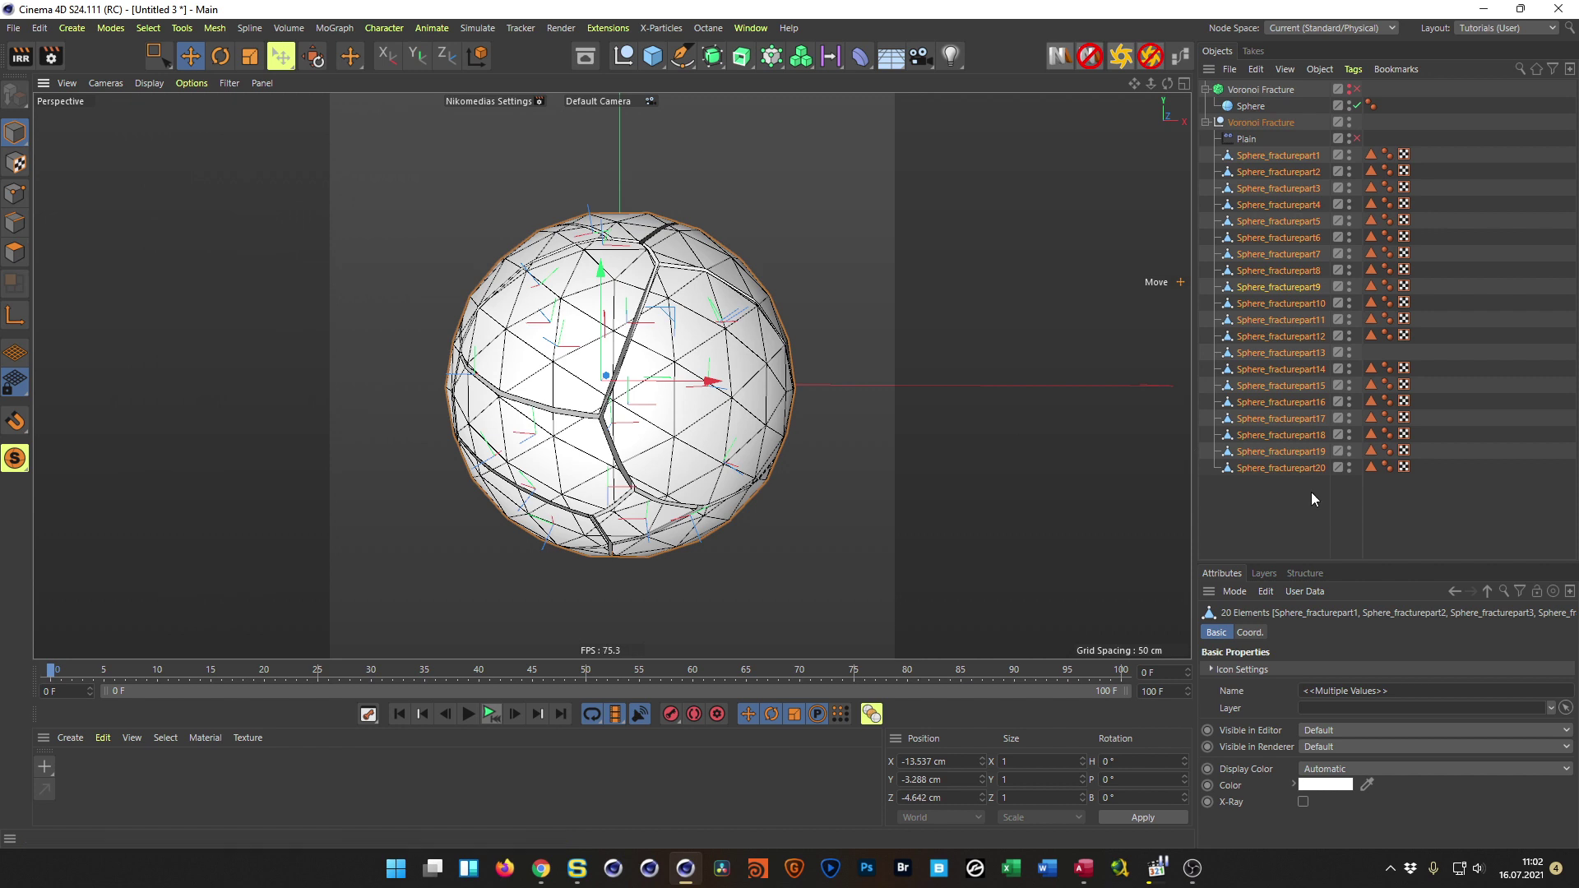
{"action": "left_click", "coordinate": [1278, 467]}
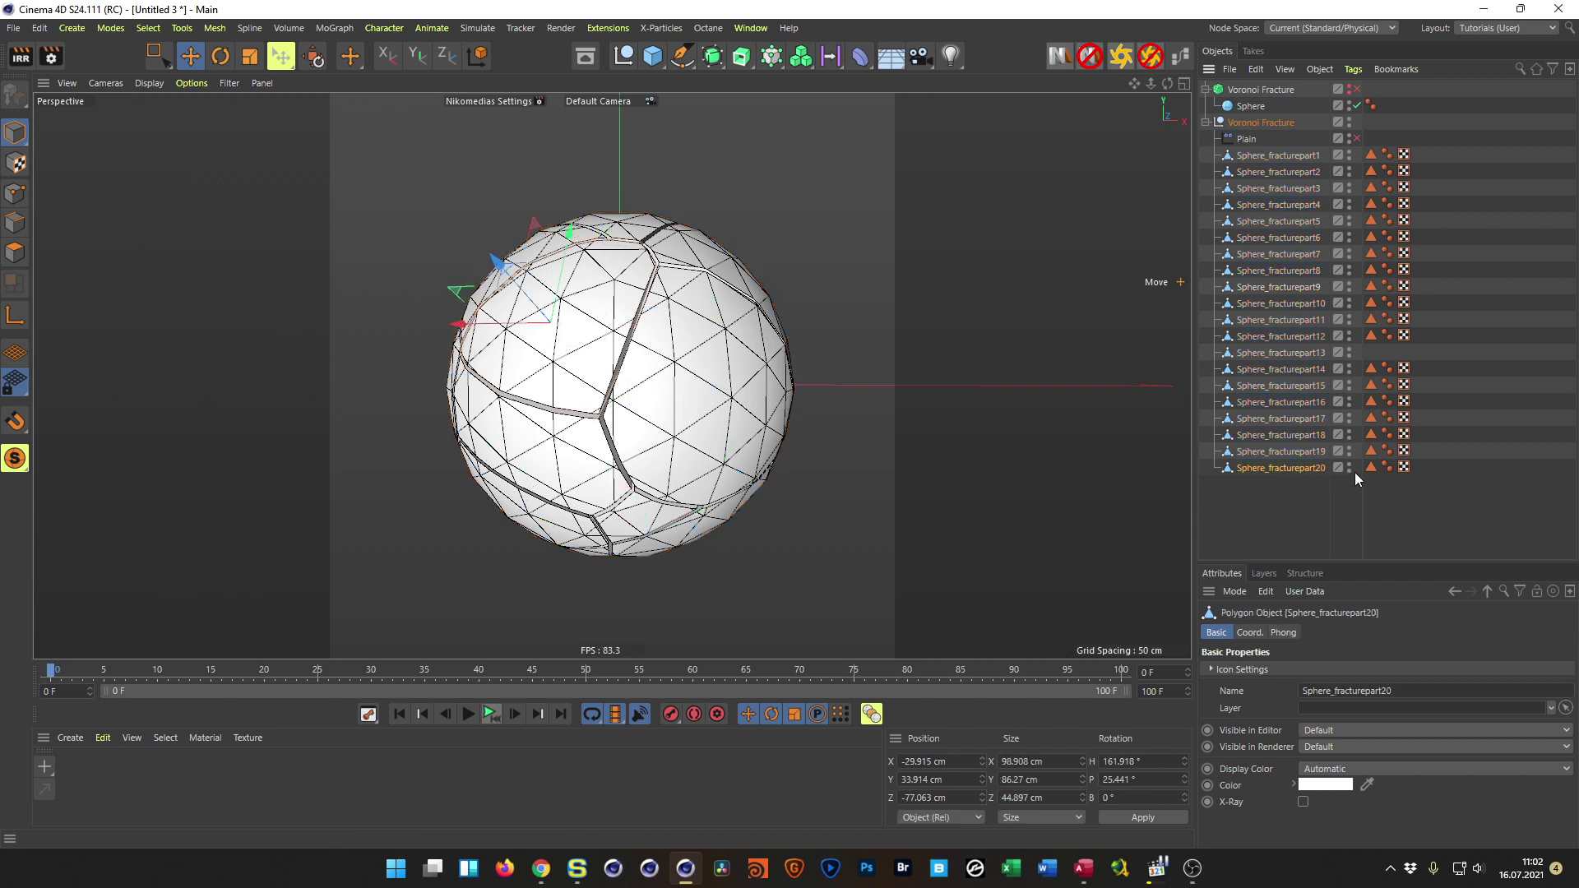
{"action": "left_click", "coordinate": [1349, 120]}
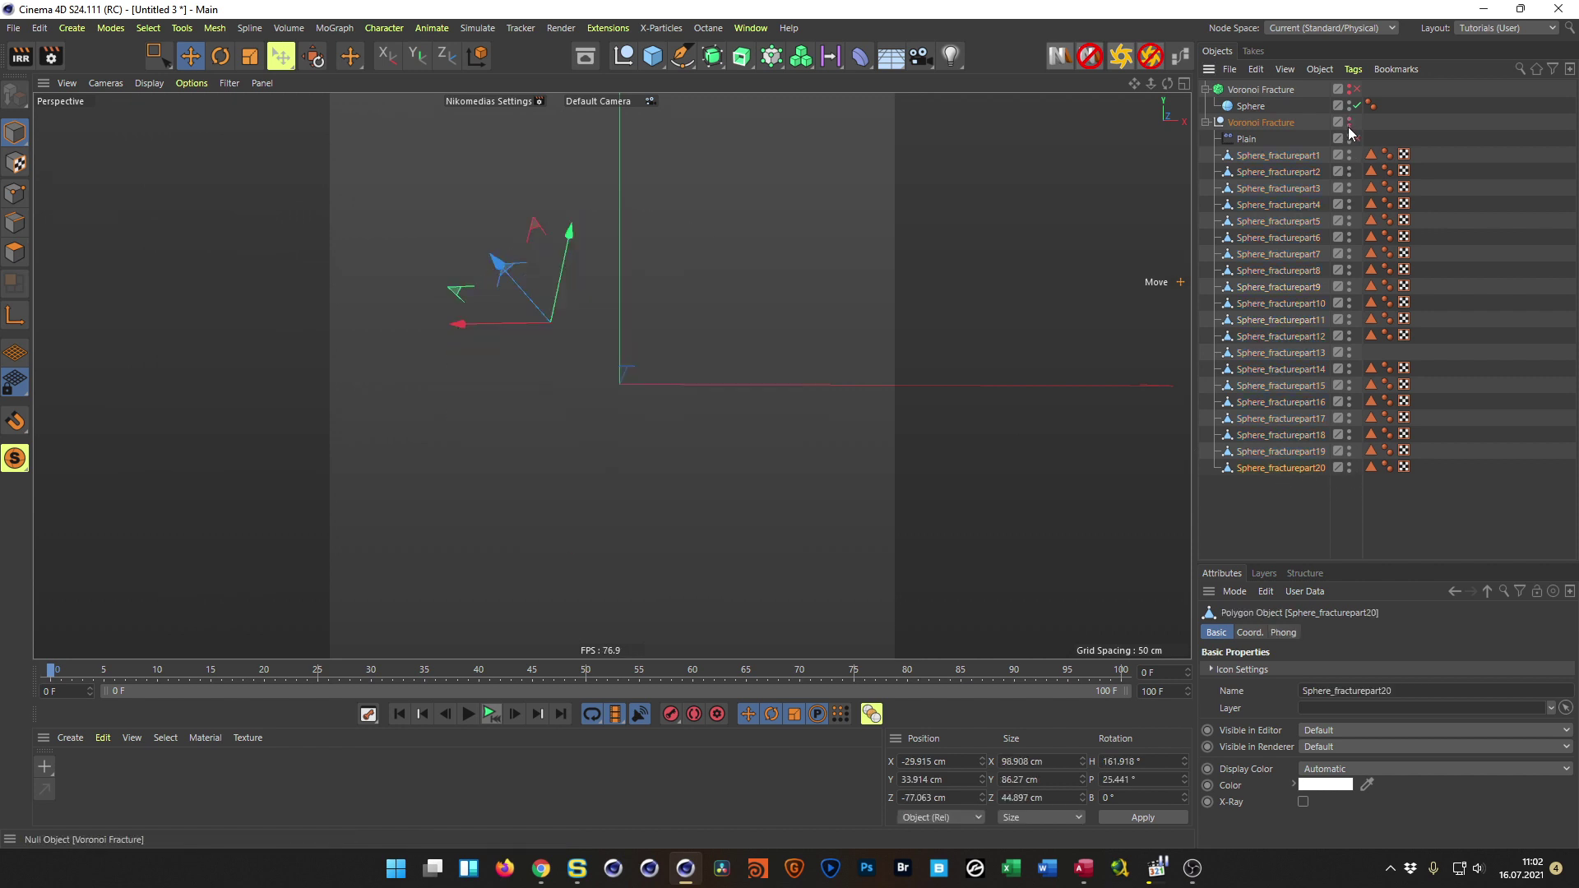
{"action": "left_click", "coordinate": [1348, 467]}
{"action": "scroll", "coordinate": [606, 304], "scroll_direction": "up", "scroll_amount": 2}
{"action": "mouse_move", "coordinate": [606, 304]}
{"action": "left_mouse_down", "text": "alt"}
{"action": "mouse_move", "coordinate": [710, 294]}
{"action": "mouse_move", "coordinate": [607, 332]}
{"action": "left_mouse_up", "text": "alt"}
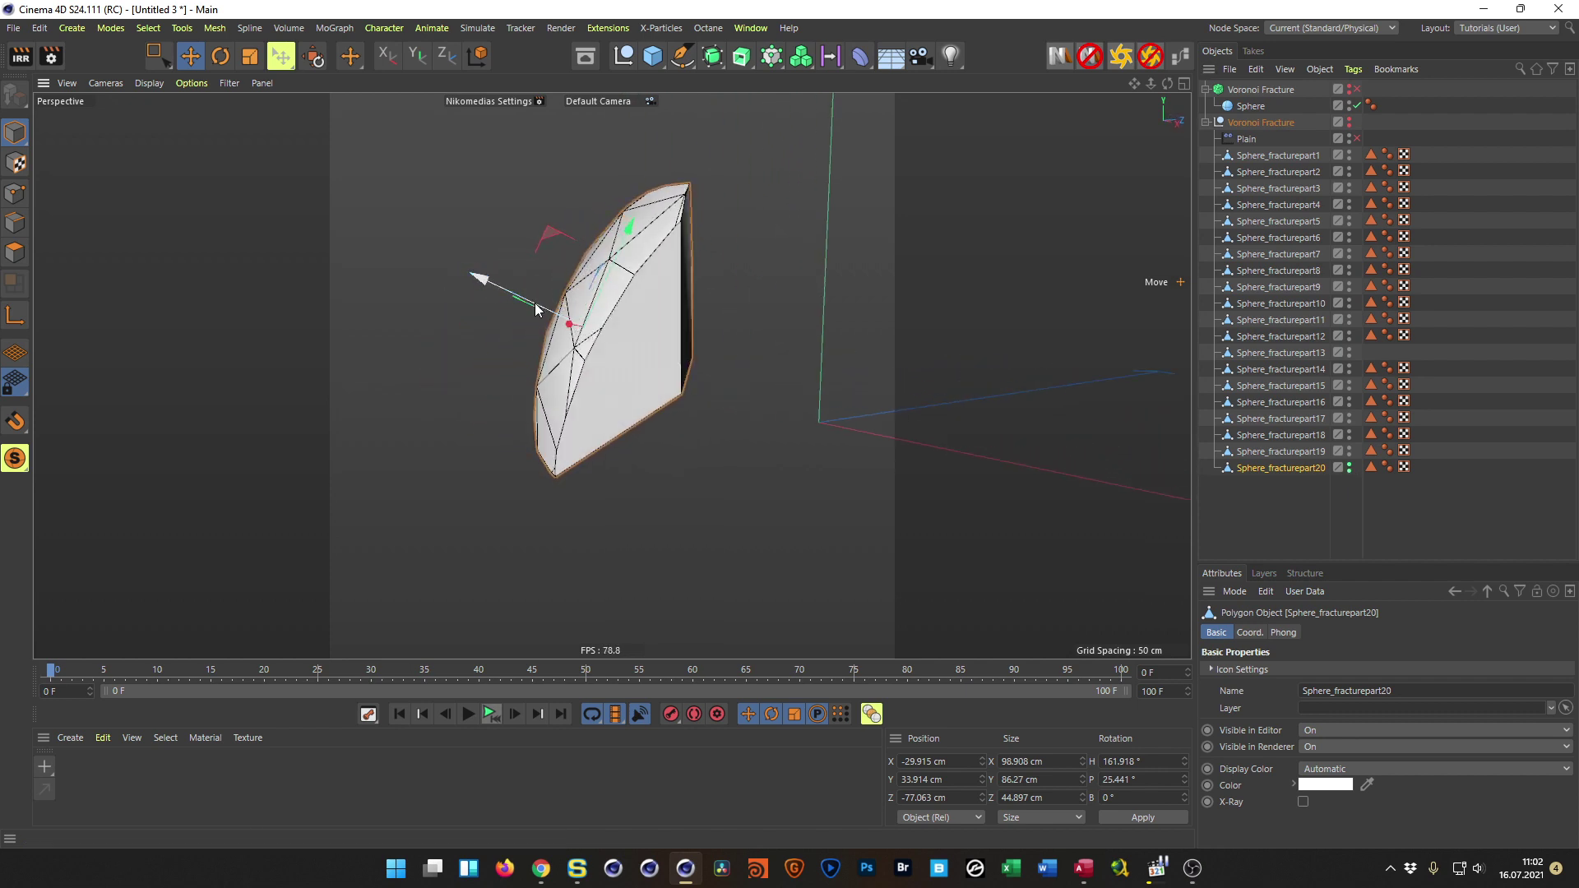
{"action": "mouse_move", "coordinate": [482, 289]}
{"action": "left_mouse_down", "text": "alt"}
{"action": "mouse_move", "coordinate": [451, 308]}
{"action": "mouse_move", "coordinate": [483, 304]}
{"action": "left_mouse_up", "text": "alt"}
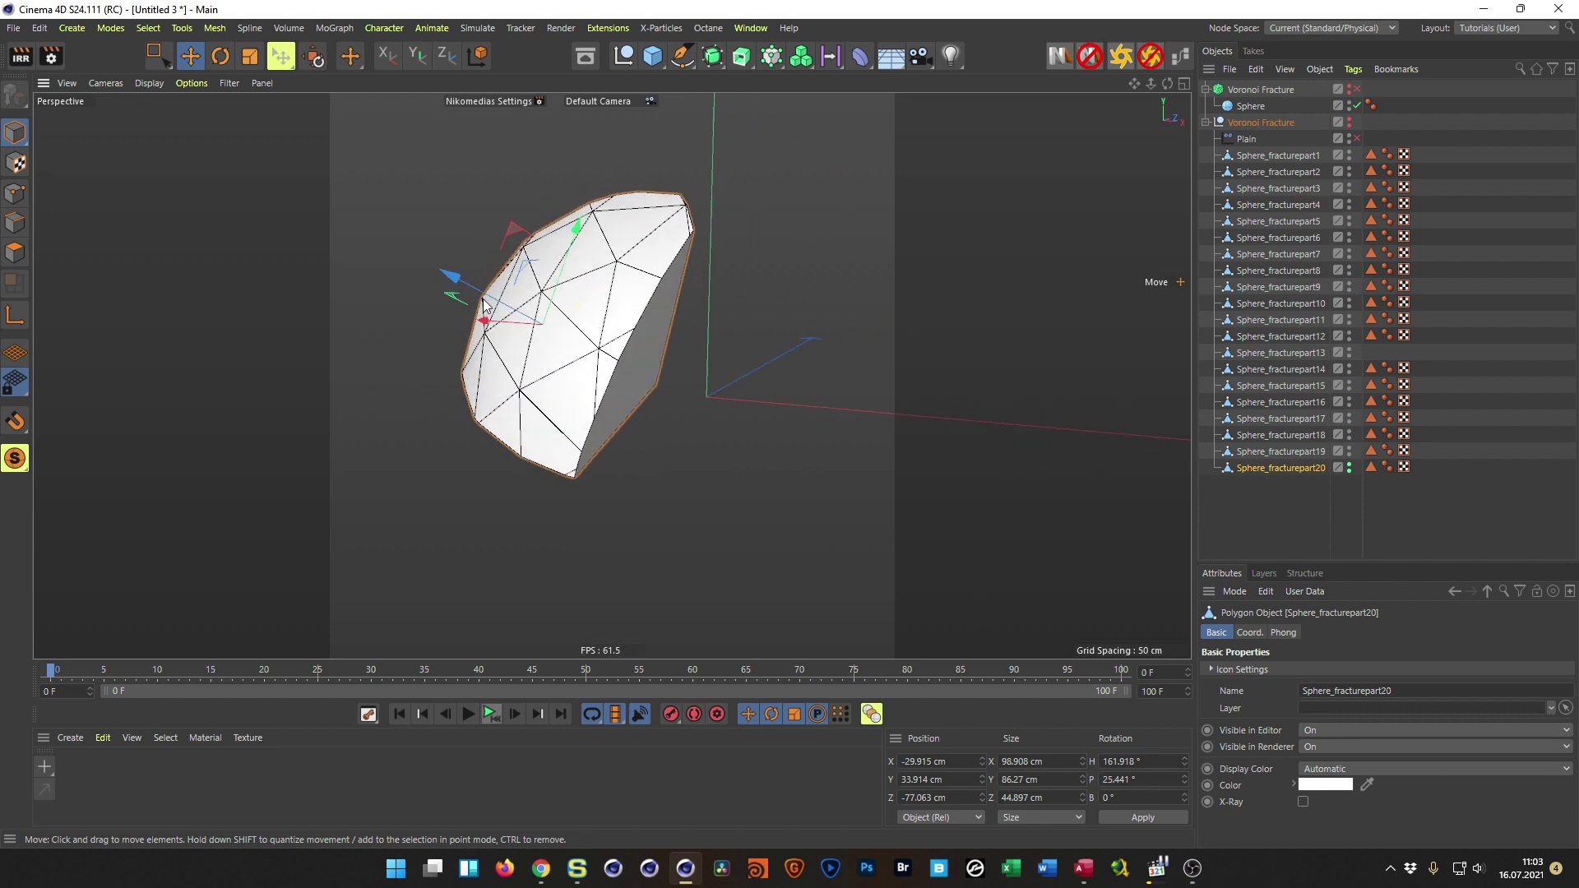
Step: Reset piece 20's visibility, unhide the Voronoi Fracture sphere, and enable the Plain effector
{"action": "left_click", "coordinate": [1348, 468]}
{"action": "left_click", "coordinate": [1348, 468]}
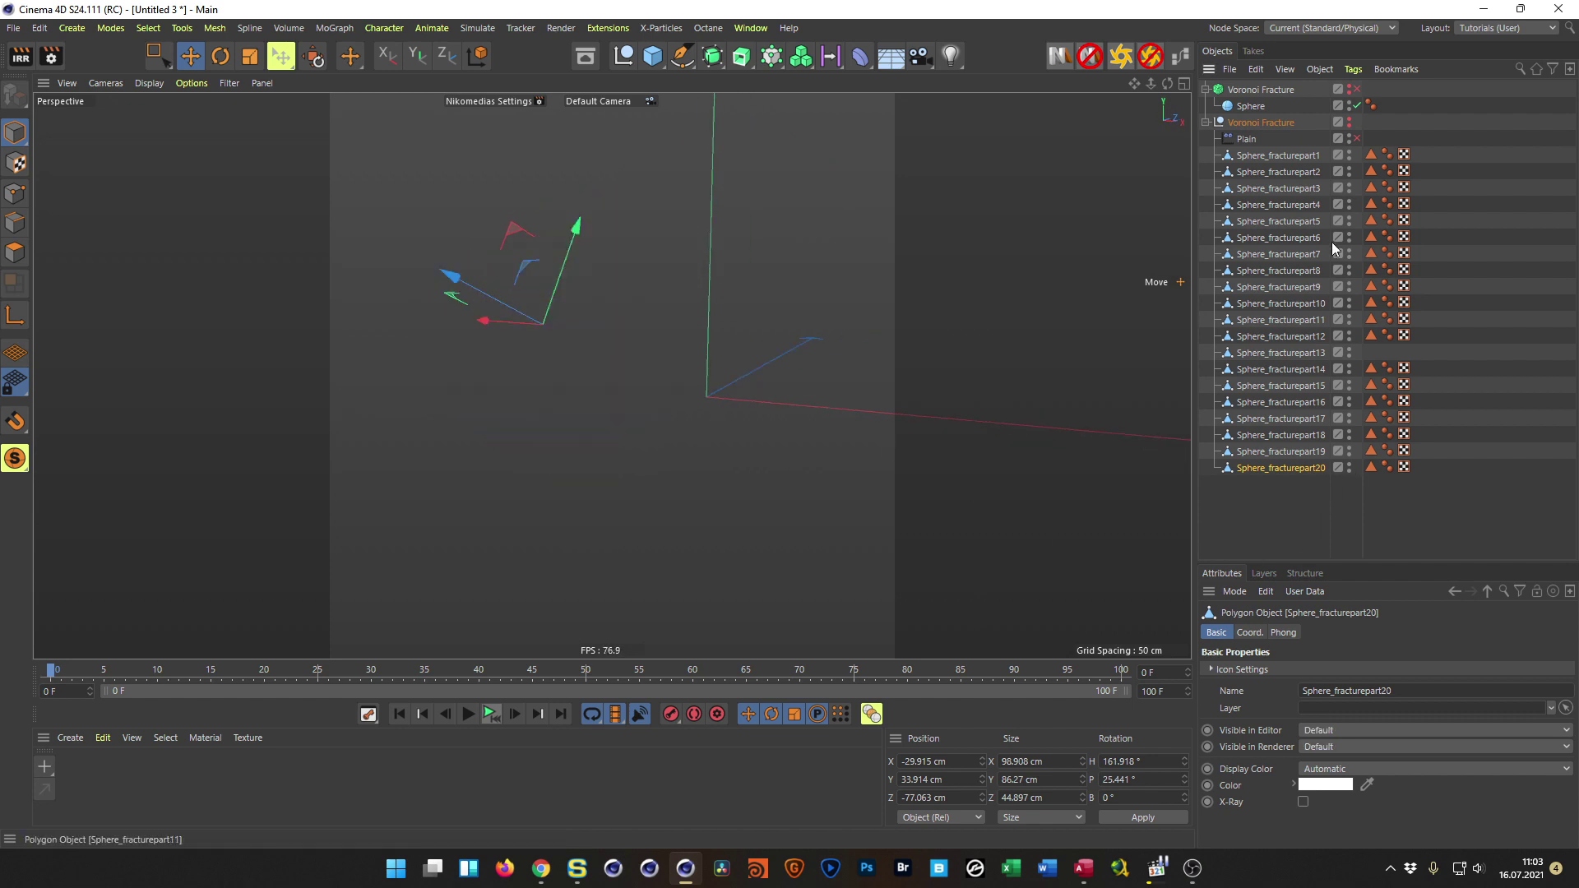
{"action": "left_click", "coordinate": [1349, 122]}
{"action": "left_click", "coordinate": [1356, 138]}
{"action": "scroll", "coordinate": [689, 389], "scroll_direction": "down", "scroll_amount": 3}
Step: Frame the origin and drag Plain's P.Z offset to push the pieces outward, ending at 0 cm
{"action": "key", "text": "alt+h"}
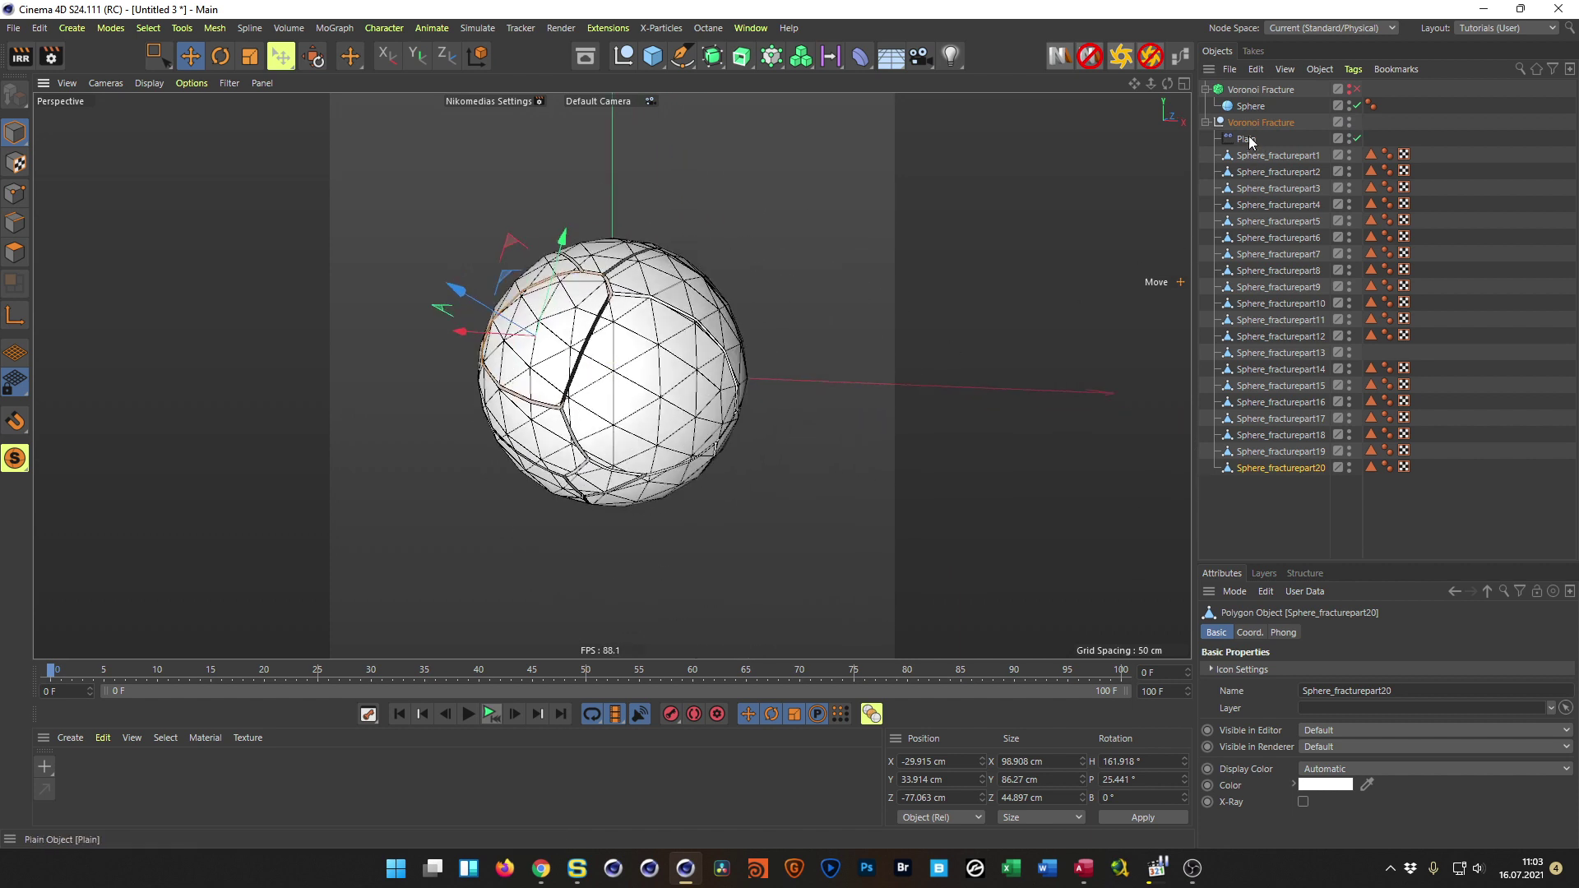
{"action": "left_click", "coordinate": [1247, 138]}
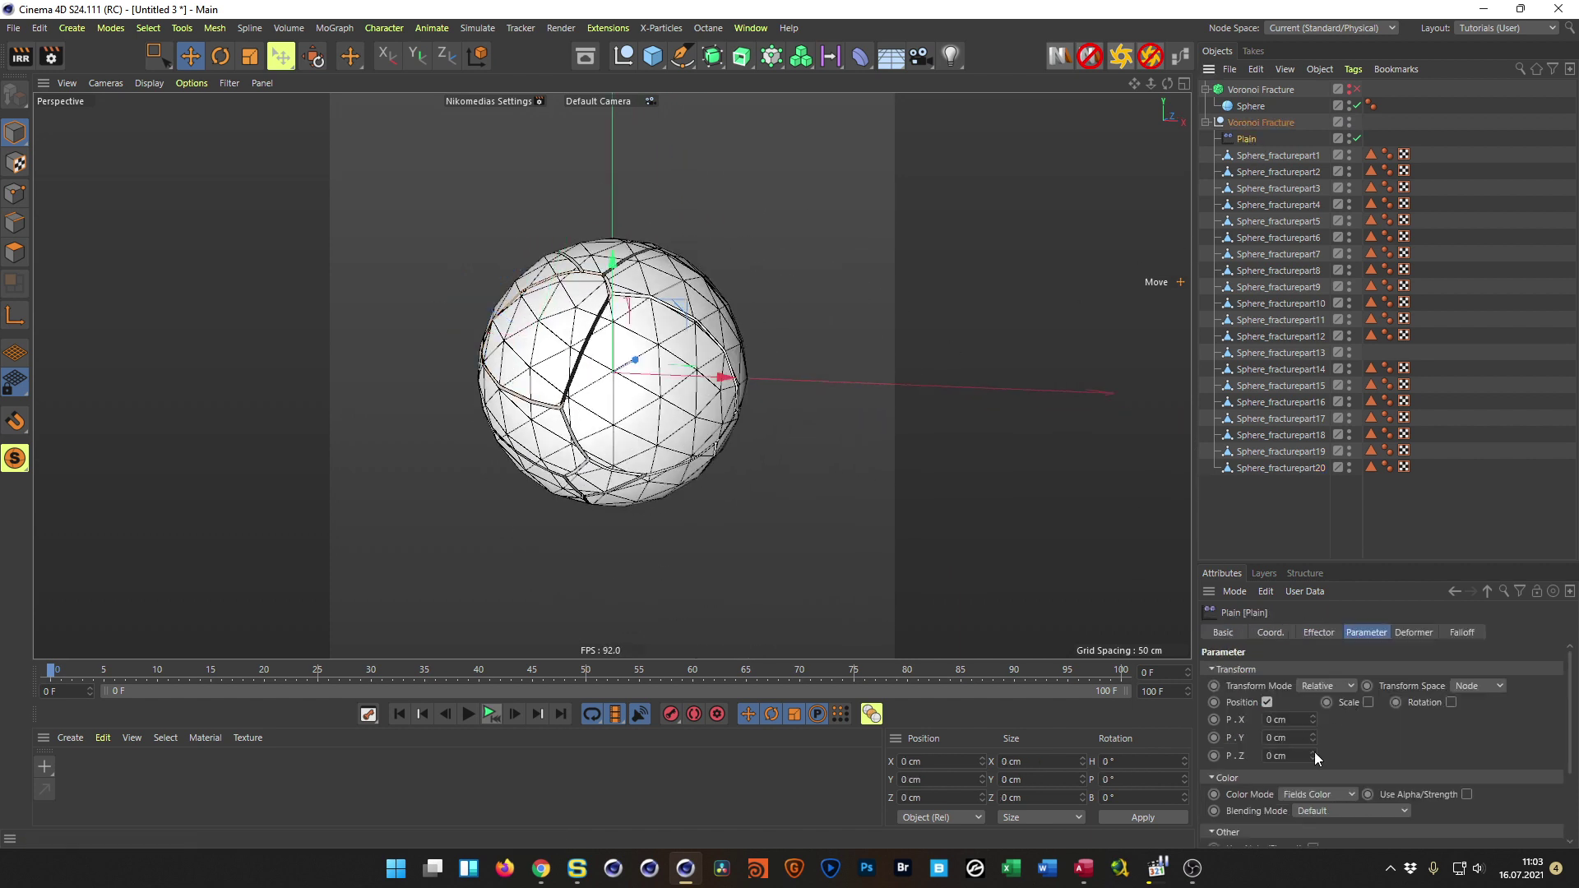
{"action": "mouse_move", "coordinate": [1314, 751]}
{"action": "left_mouse_down"}
{"action": "mouse_move", "coordinate": [1314, 720]}
{"action": "mouse_move", "coordinate": [1314, 755]}
{"action": "left_mouse_up"}
{"action": "right_click_drag", "start_coordinate": [877, 471], "coordinate": [1101, 492], "text": "alt"}
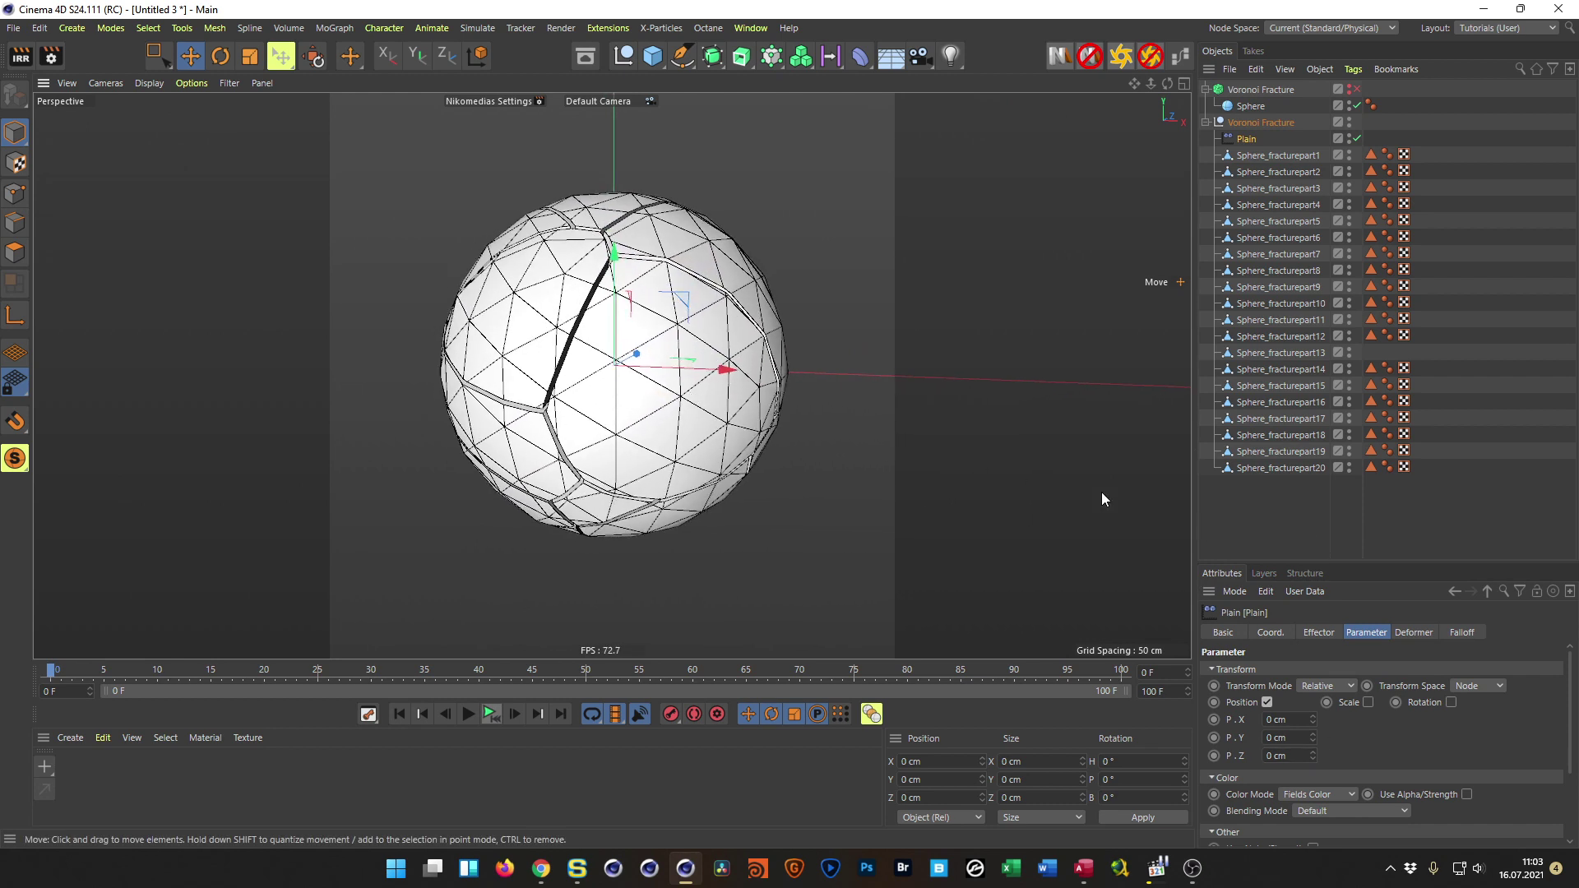
Step: Isolate Sphere_fracturepart19 by hiding Voronoi Fracture, and orbit to inspect its axis from several angles
{"action": "left_click", "coordinate": [1302, 451]}
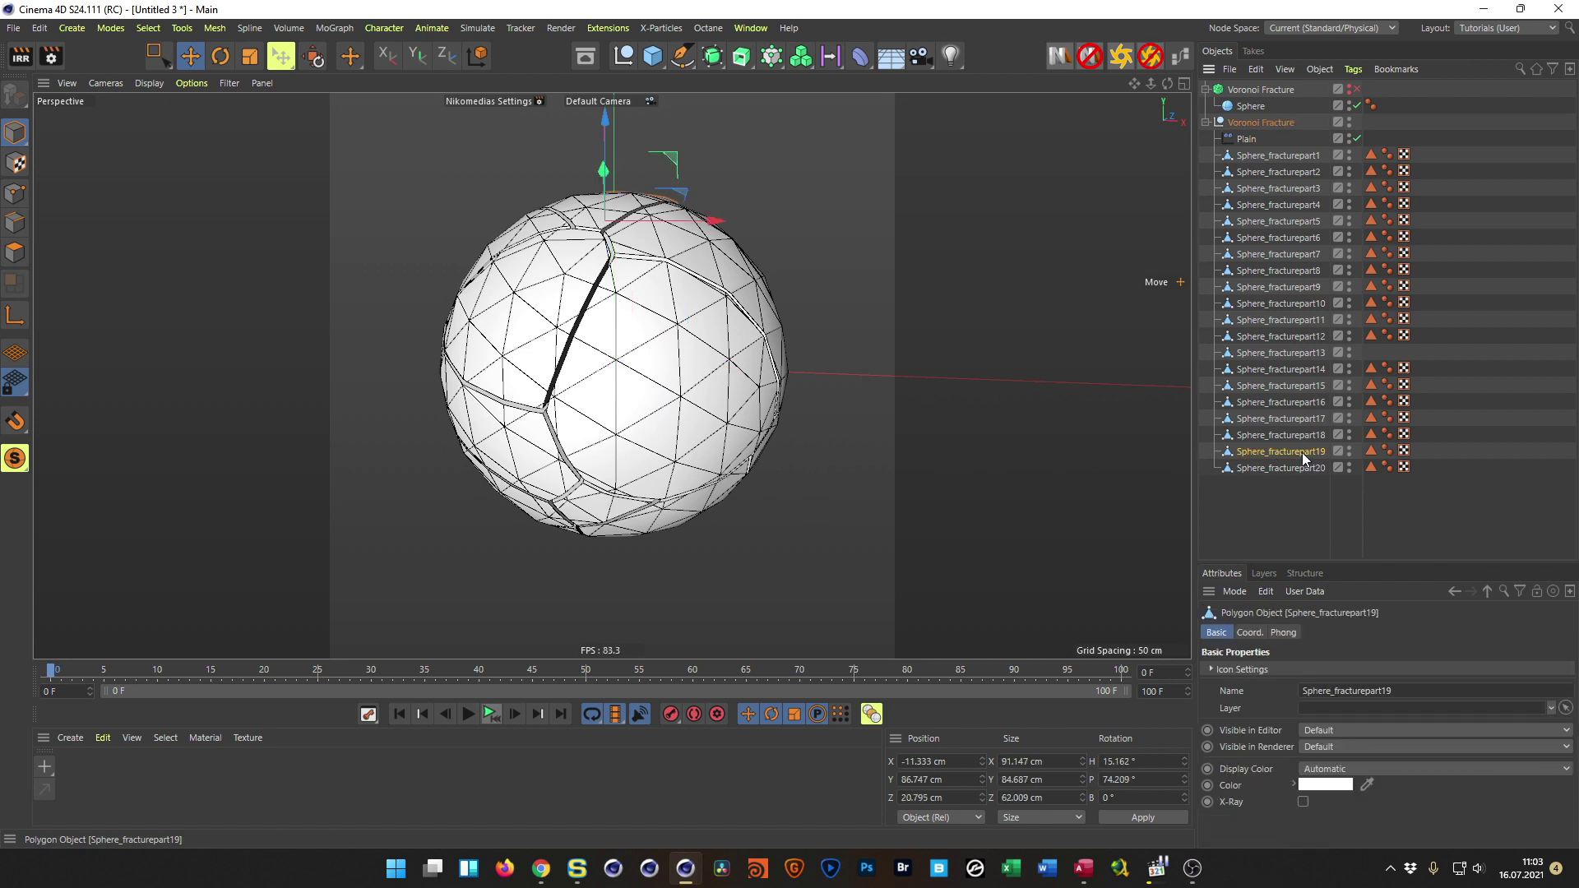
{"action": "left_click", "coordinate": [1348, 450], "text": "ctrl"}
{"action": "left_click", "coordinate": [1349, 121]}
{"action": "left_click_drag", "start_coordinate": [915, 229], "coordinate": [772, 283], "text": "alt"}
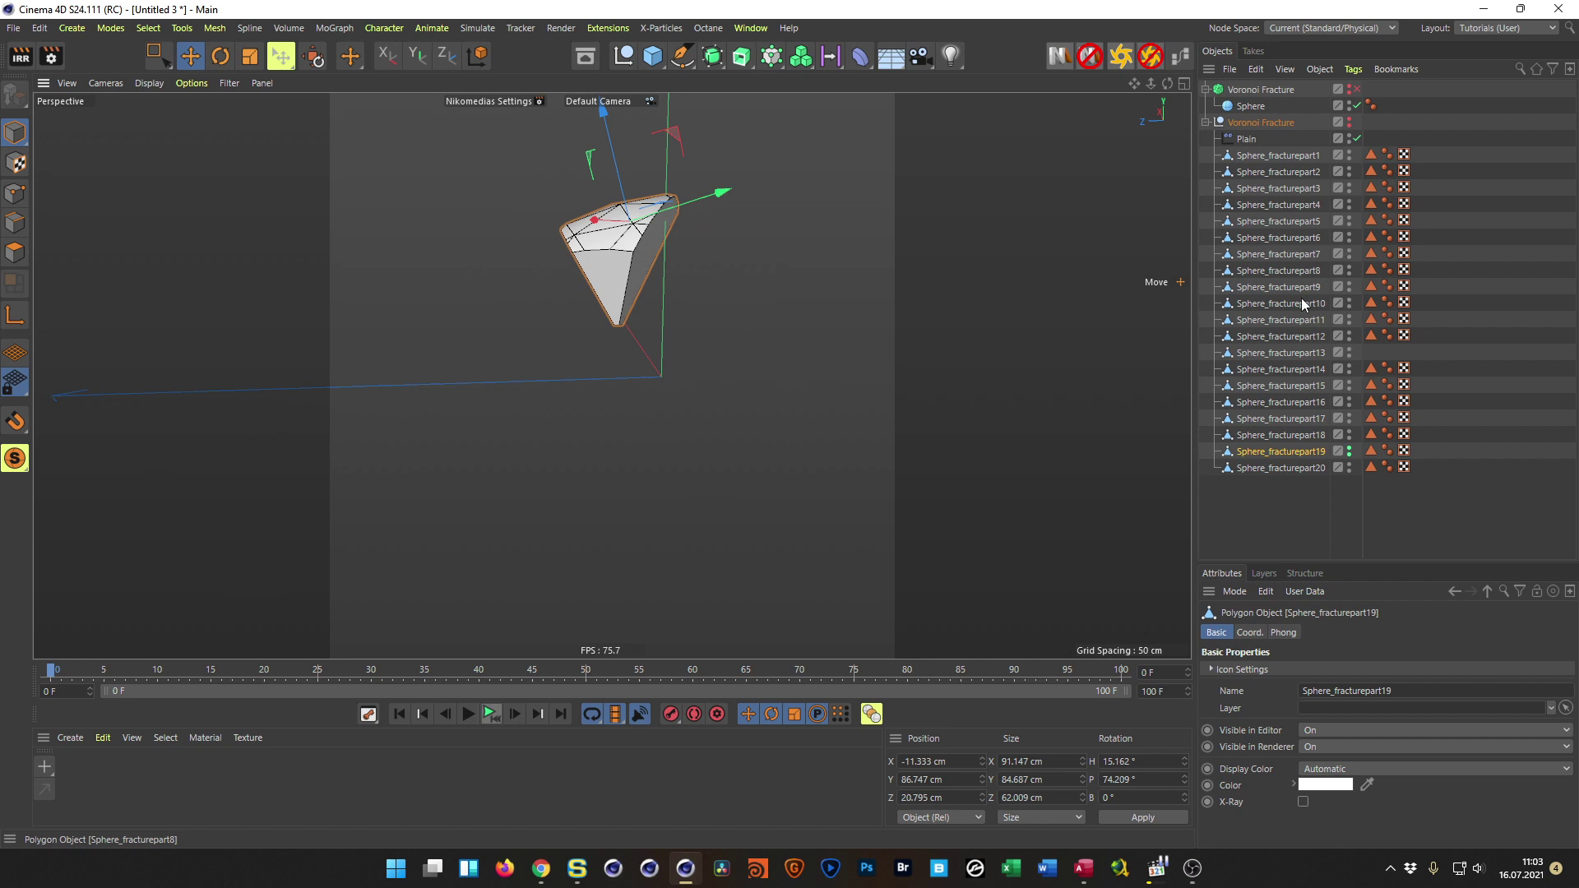
{"action": "left_click", "coordinate": [1349, 448]}
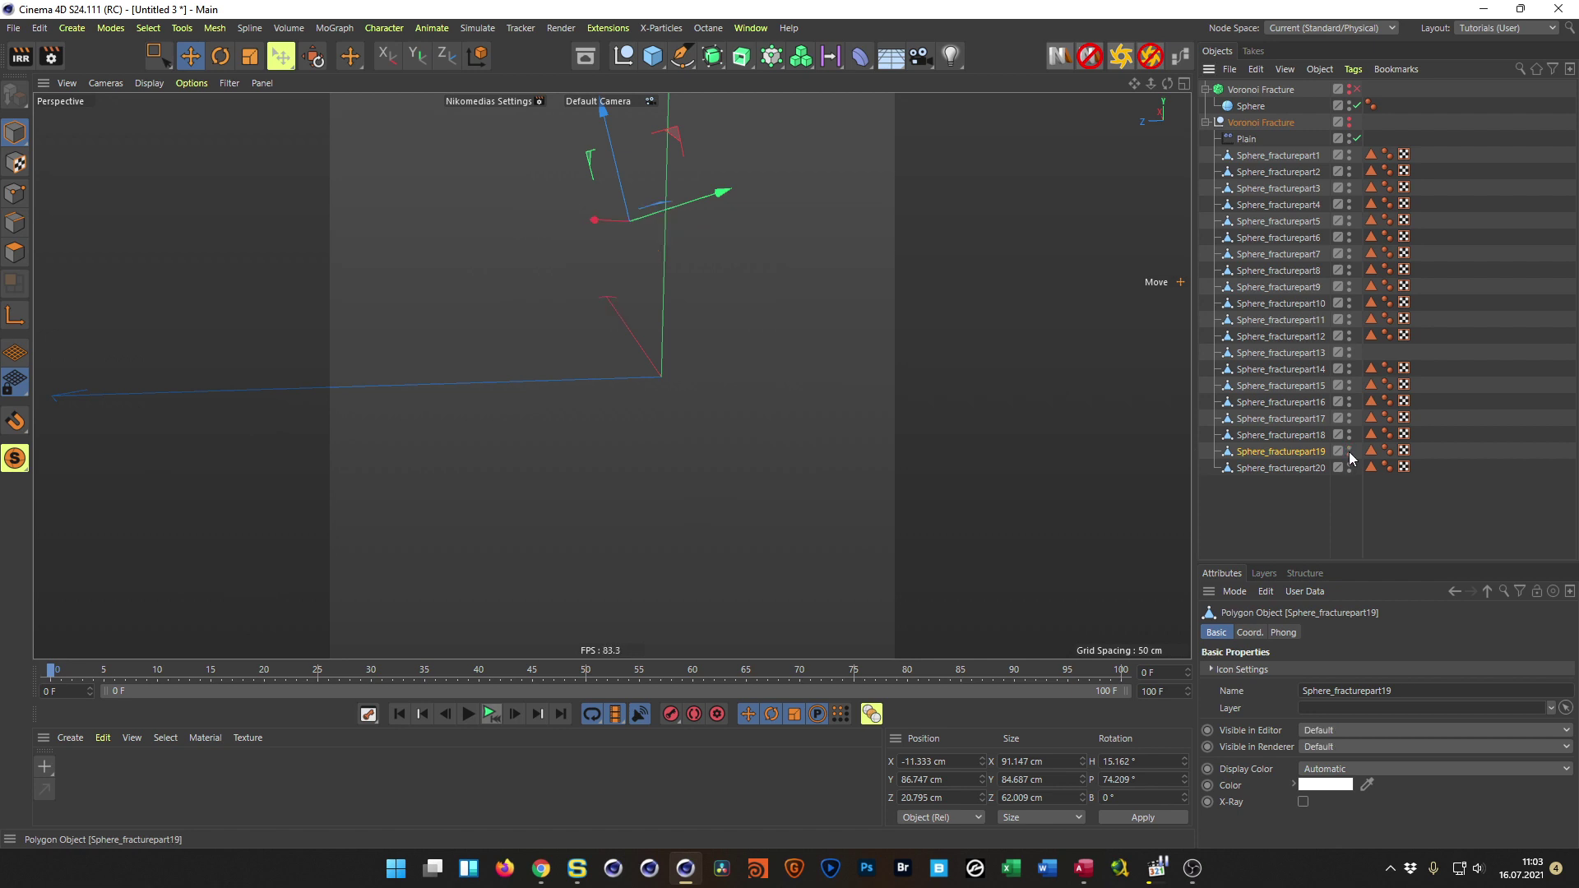
{"action": "left_click", "coordinate": [1348, 451]}
{"action": "left_click_drag", "start_coordinate": [708, 200], "coordinate": [586, 382], "text": "alt"}
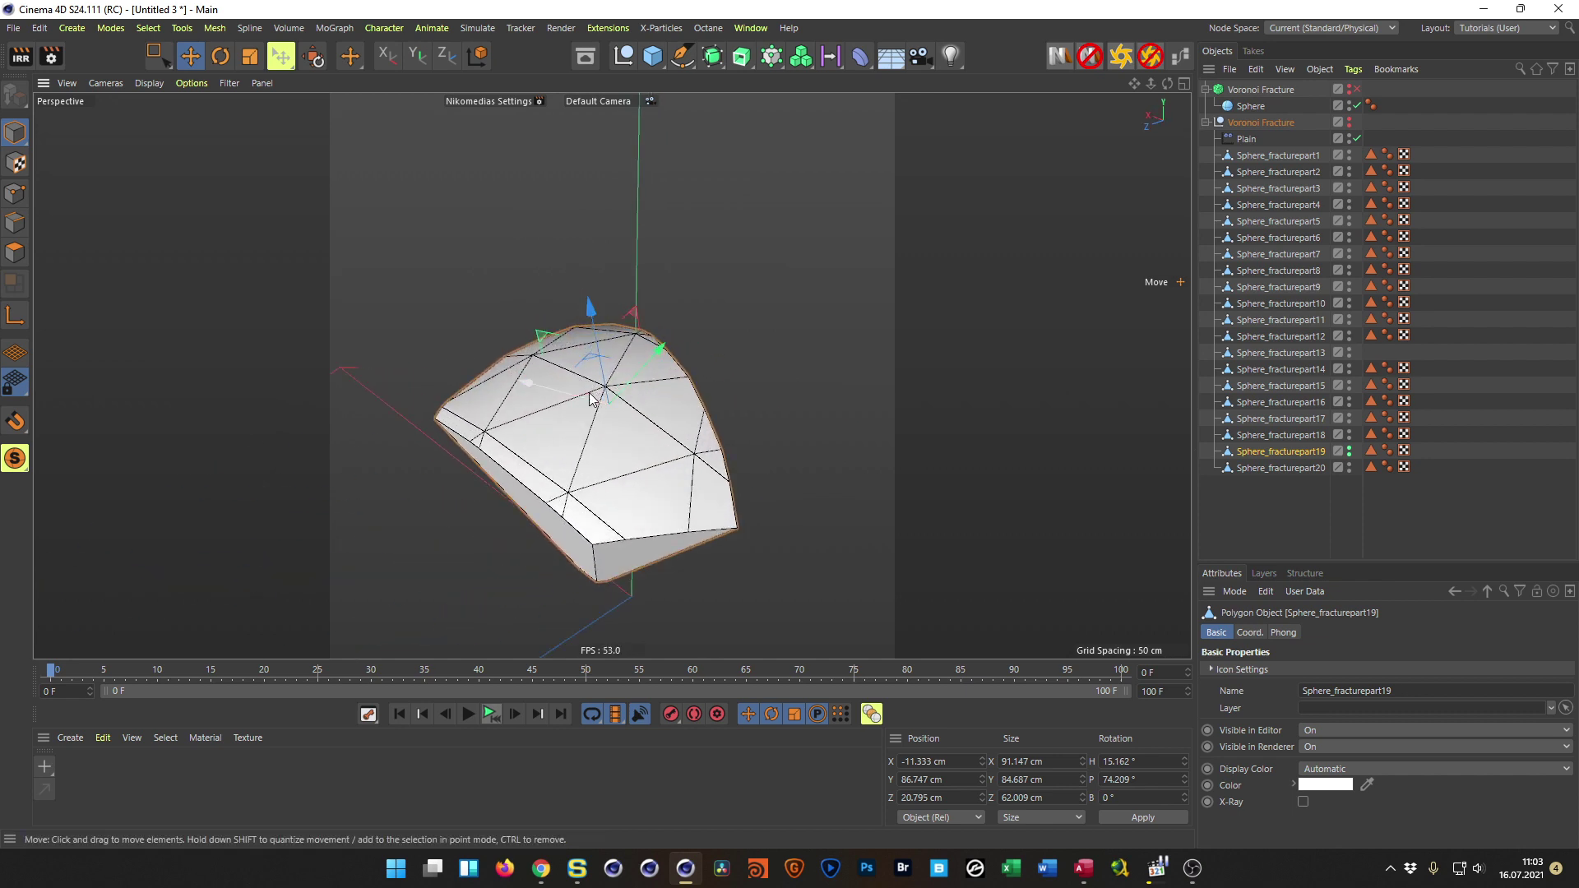
{"action": "left_click_drag", "start_coordinate": [613, 419], "coordinate": [670, 398], "text": "alt"}
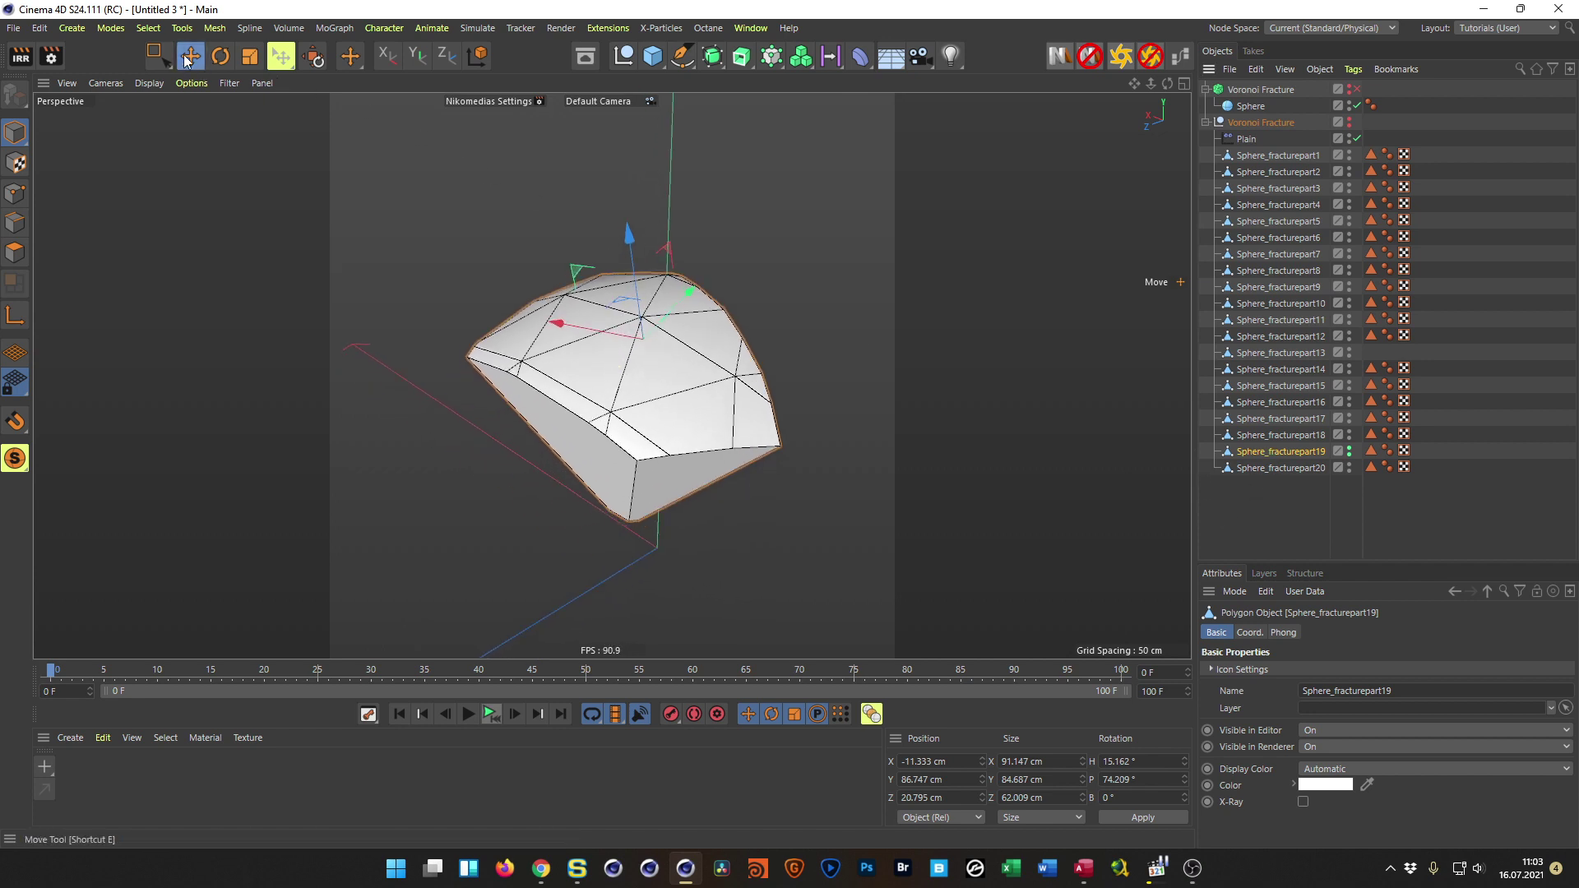
{"action": "left_click", "coordinate": [214, 28]}
Step: Open Axis Center, turn on Auto Update, and push piece 19's Z axis offset to 100 %
{"action": "mouse_move", "coordinate": [249, 384]}
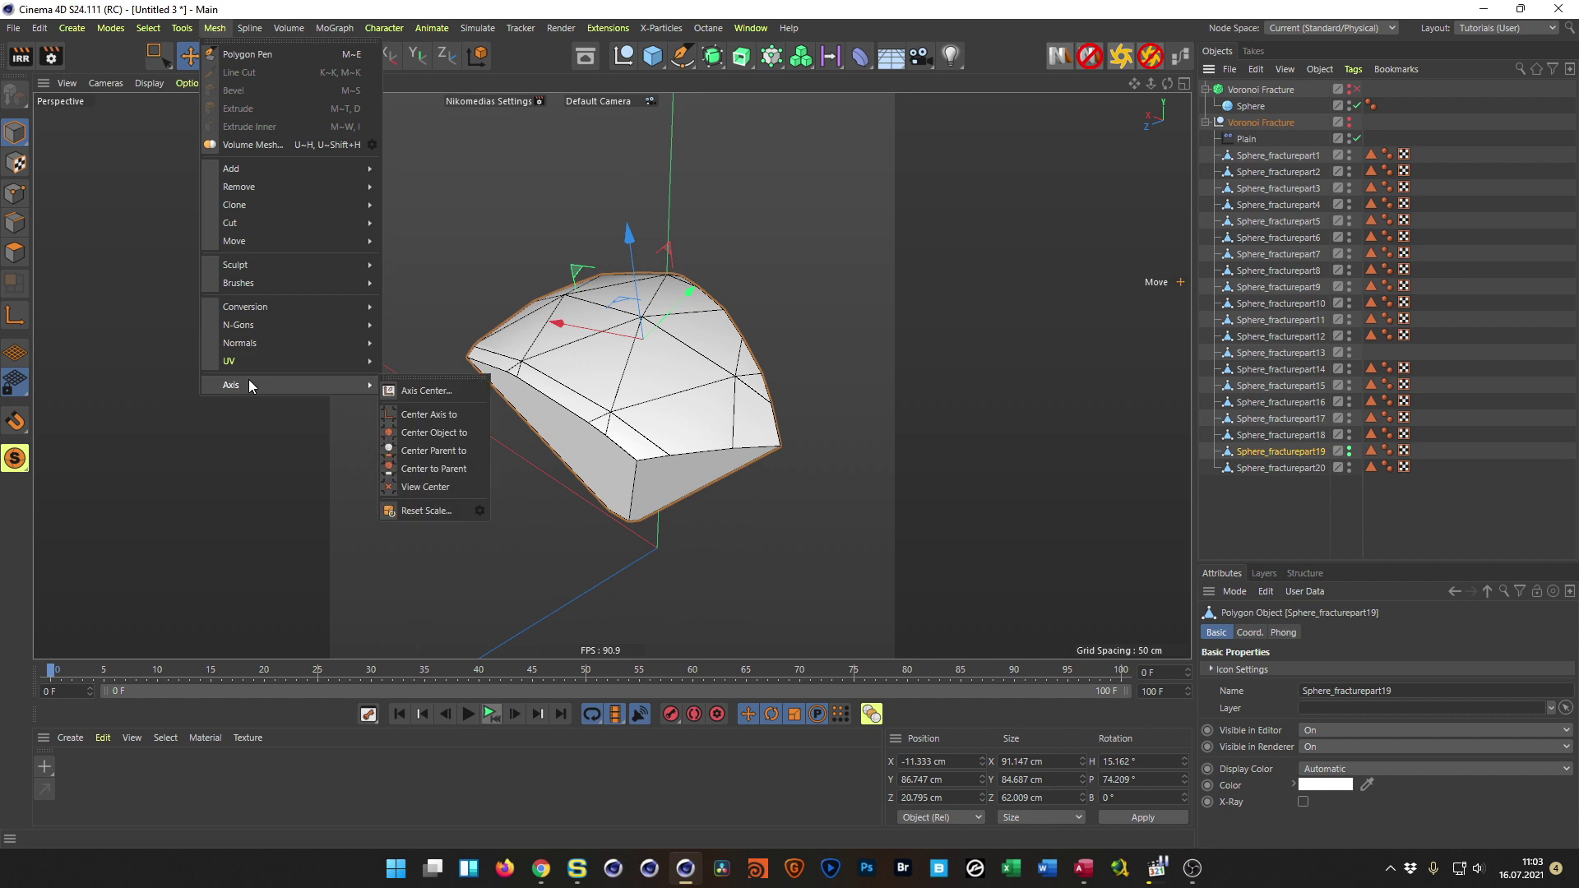
{"action": "left_click", "coordinate": [393, 390]}
{"action": "left_click_drag", "start_coordinate": [494, 383], "coordinate": [202, 175]}
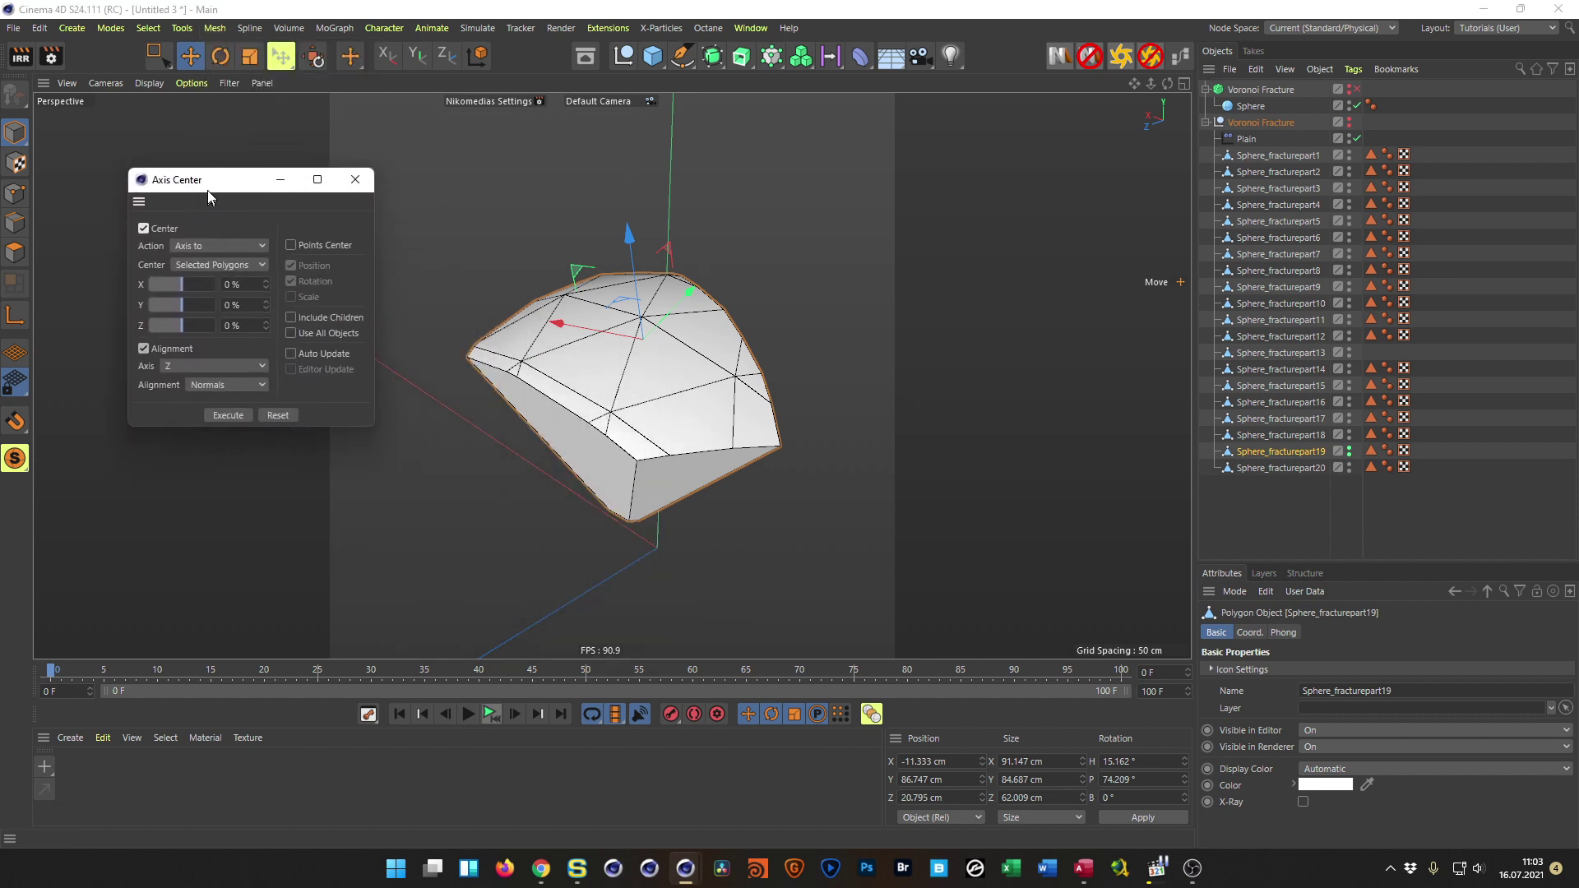
{"action": "left_click", "coordinate": [184, 314]}
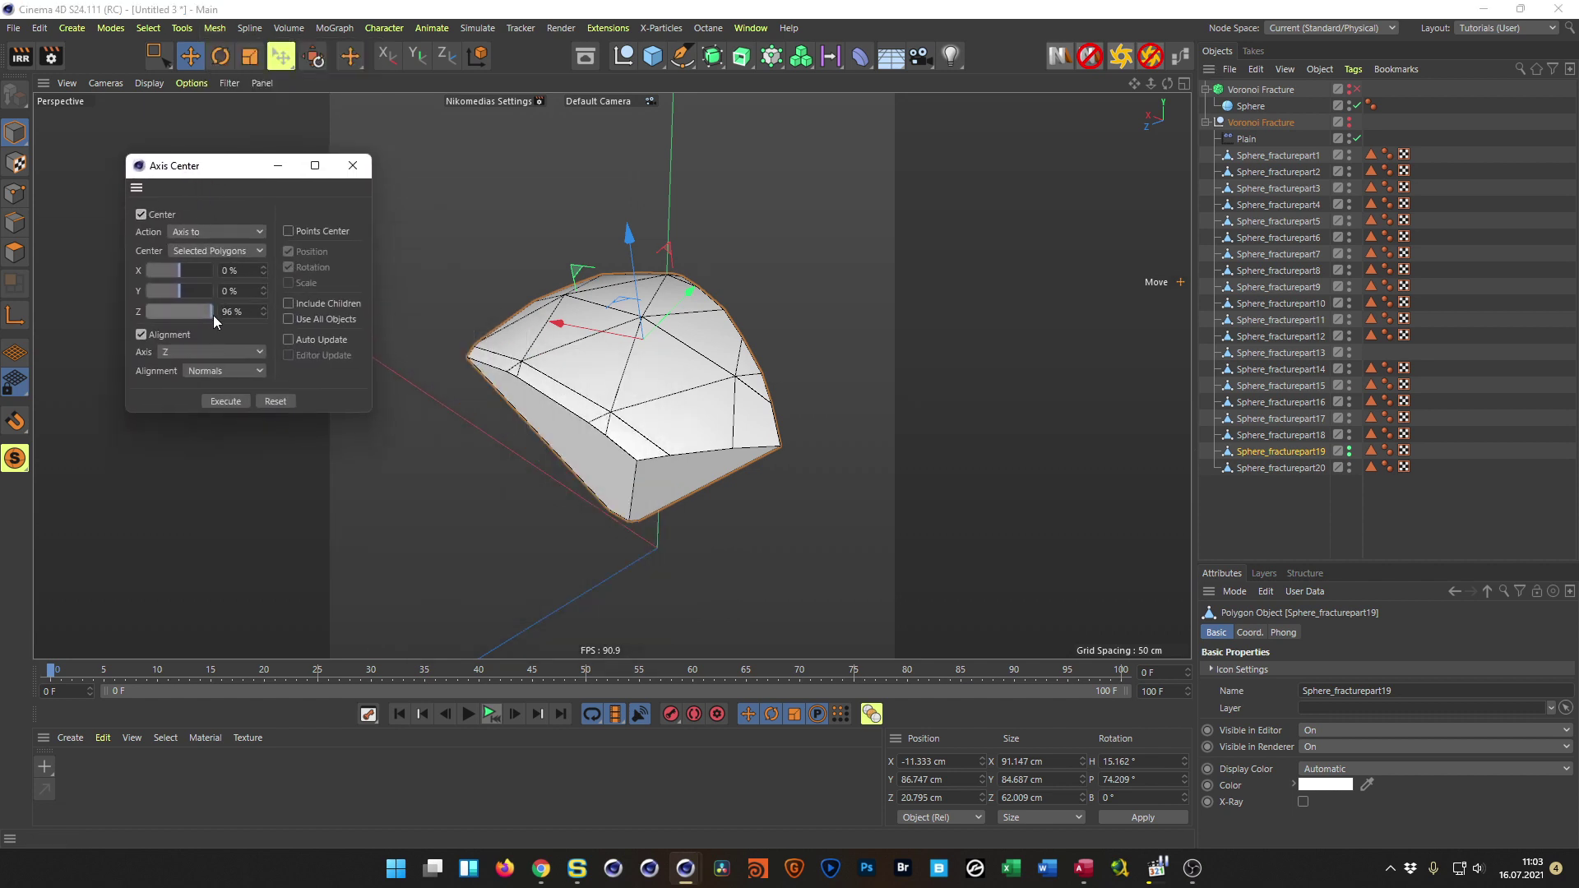
{"action": "left_click", "coordinate": [288, 339]}
{"action": "left_click", "coordinate": [201, 313]}
{"action": "left_click_drag", "start_coordinate": [162, 311], "coordinate": [279, 328]}
Step: Check the moved axis from another angle, then set the Z offset back to 0 %
{"action": "left_click_drag", "start_coordinate": [658, 362], "coordinate": [724, 365], "text": "alt"}
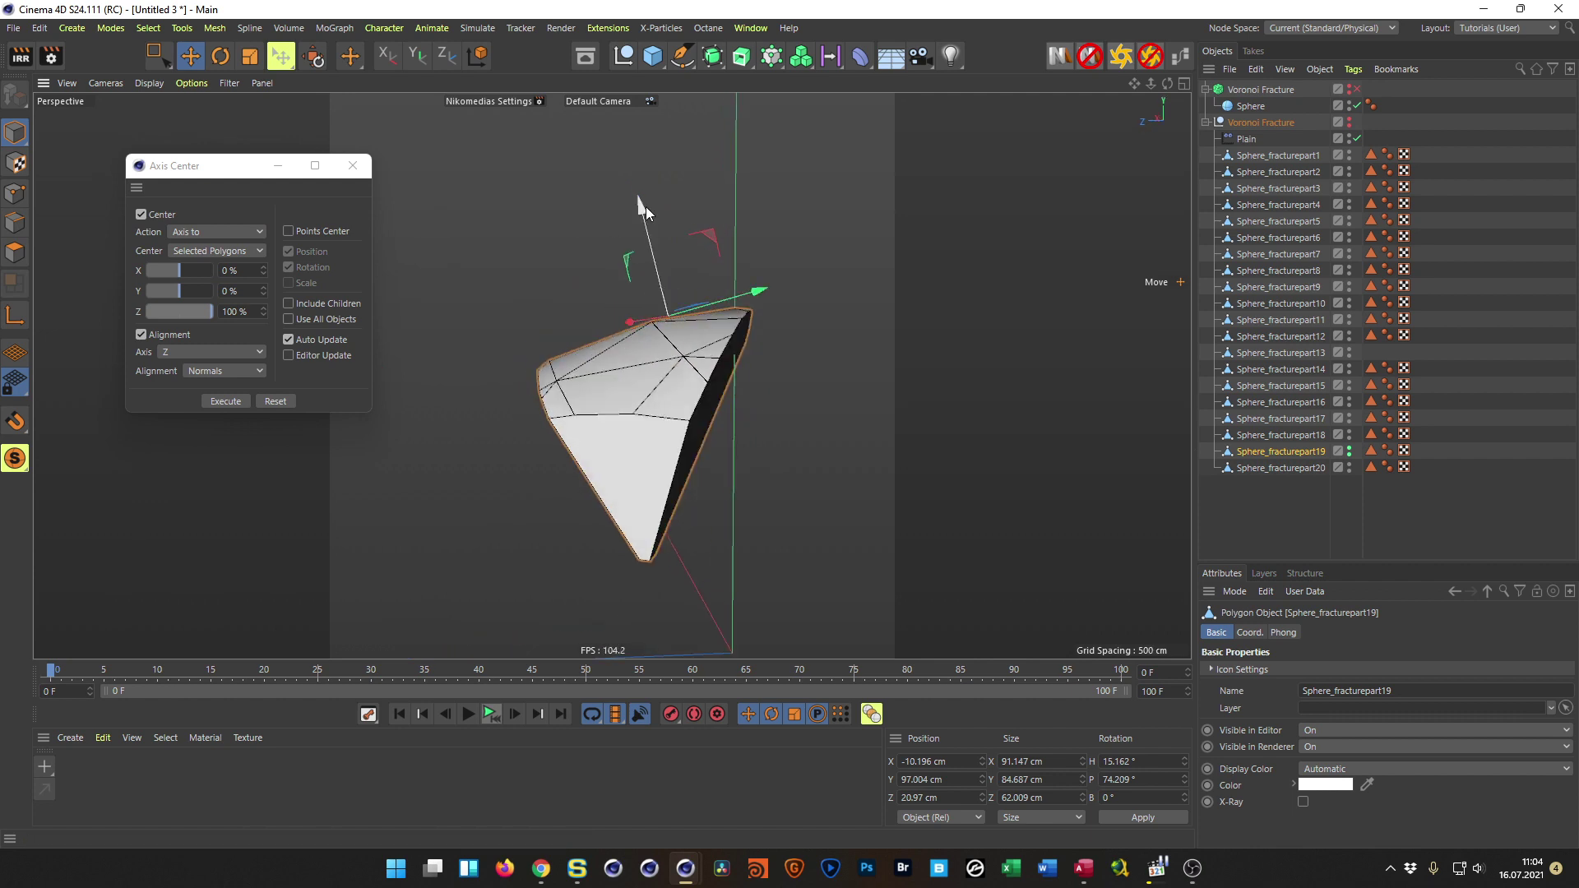
{"action": "left_click_drag", "start_coordinate": [510, 334], "coordinate": [421, 209], "text": "alt"}
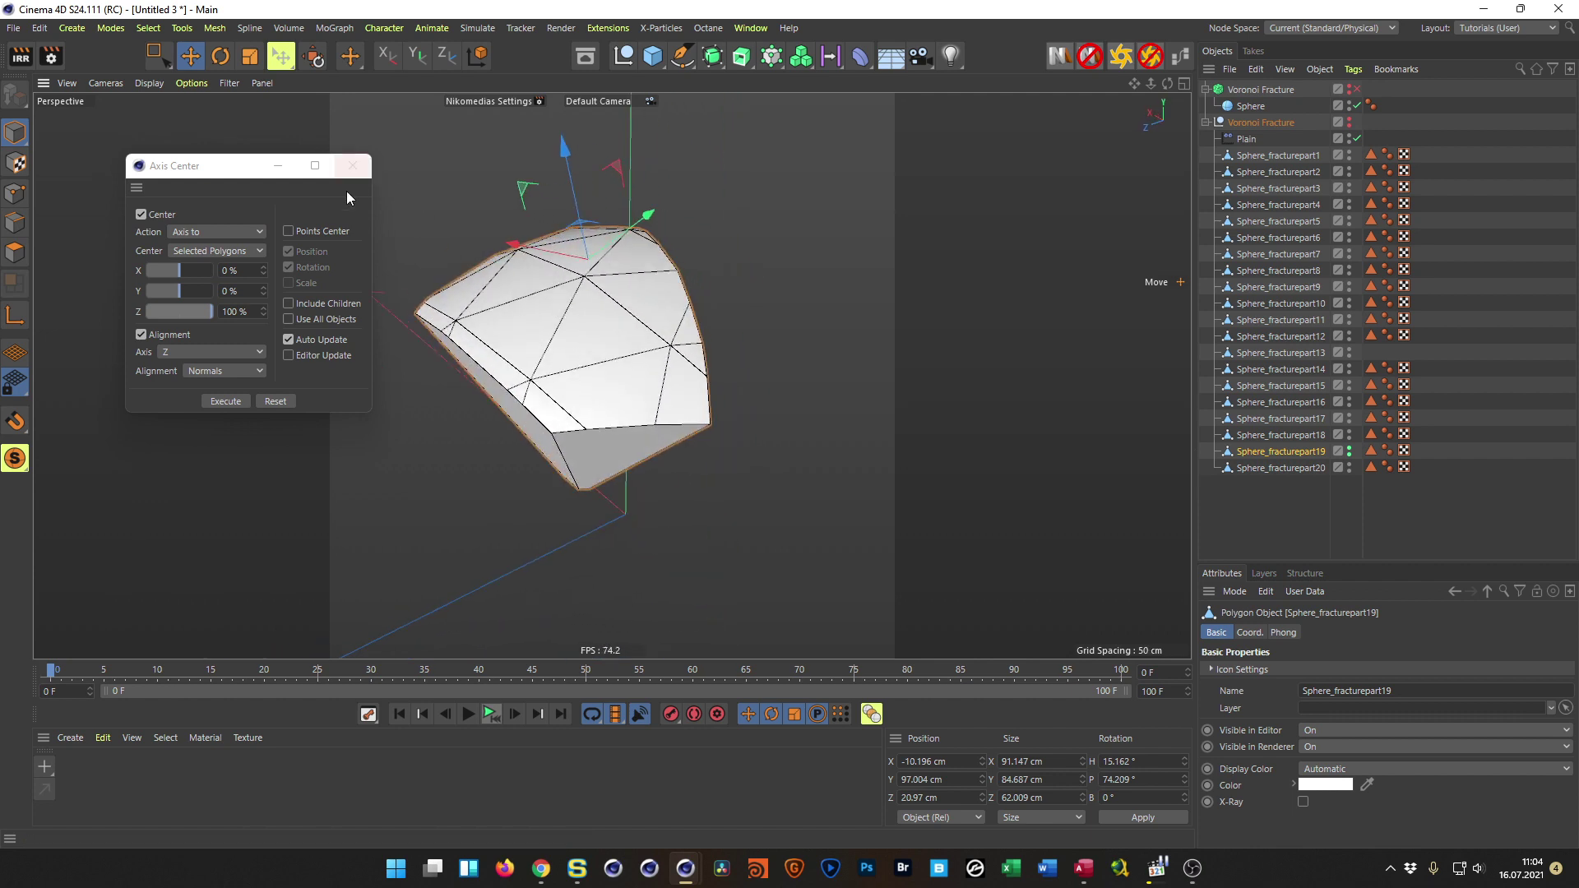
{"action": "double_click", "coordinate": [237, 312]}
{"action": "type", "text": "0"}
{"action": "key", "text": "Return"}
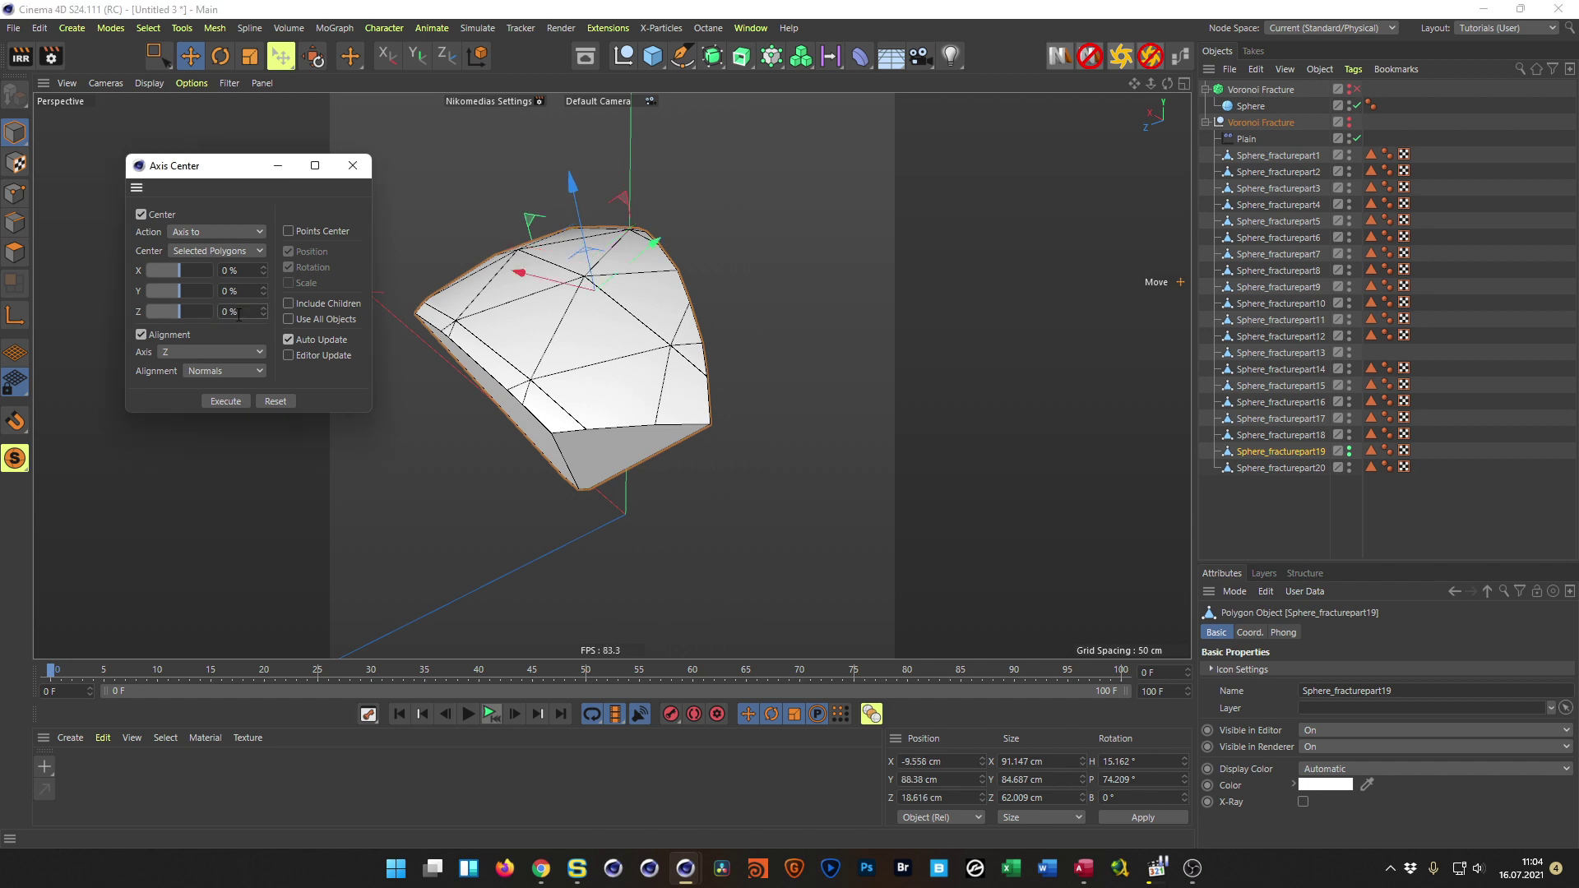
Step: Close Axis Center, reset piece 19 to default visibility, and unhide the Voronoi Fracture sphere
{"action": "left_click", "coordinate": [353, 165]}
{"action": "left_click", "coordinate": [1348, 451]}
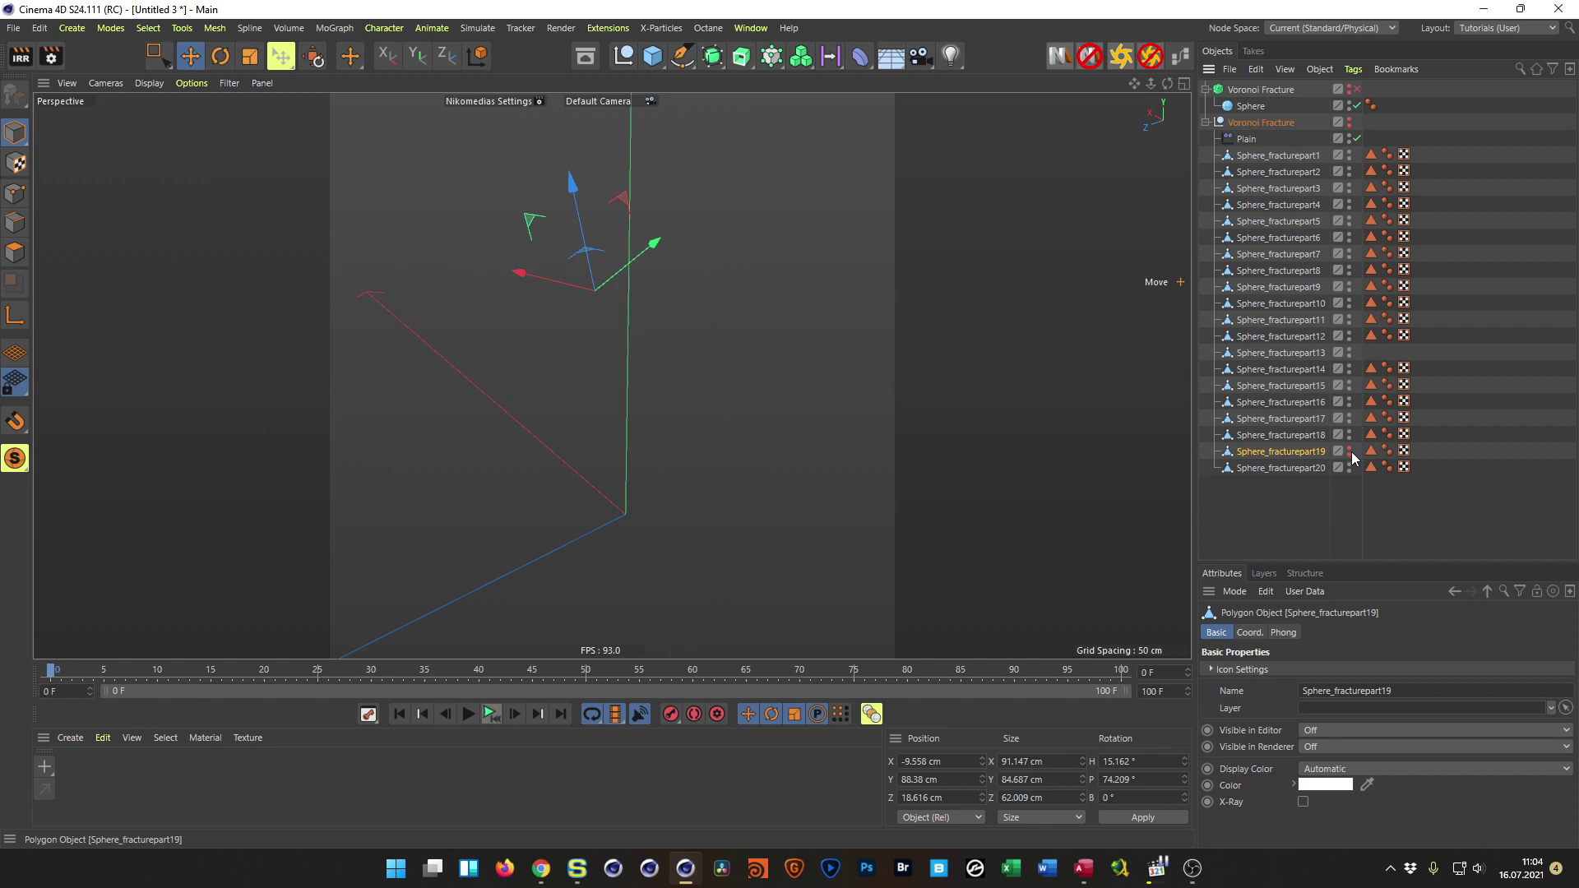
{"action": "left_click", "coordinate": [1348, 121]}
{"action": "scroll", "coordinate": [625, 378], "scroll_direction": "down", "scroll_amount": 5}
{"action": "left_click_drag", "start_coordinate": [650, 370], "coordinate": [625, 338], "text": "alt"}
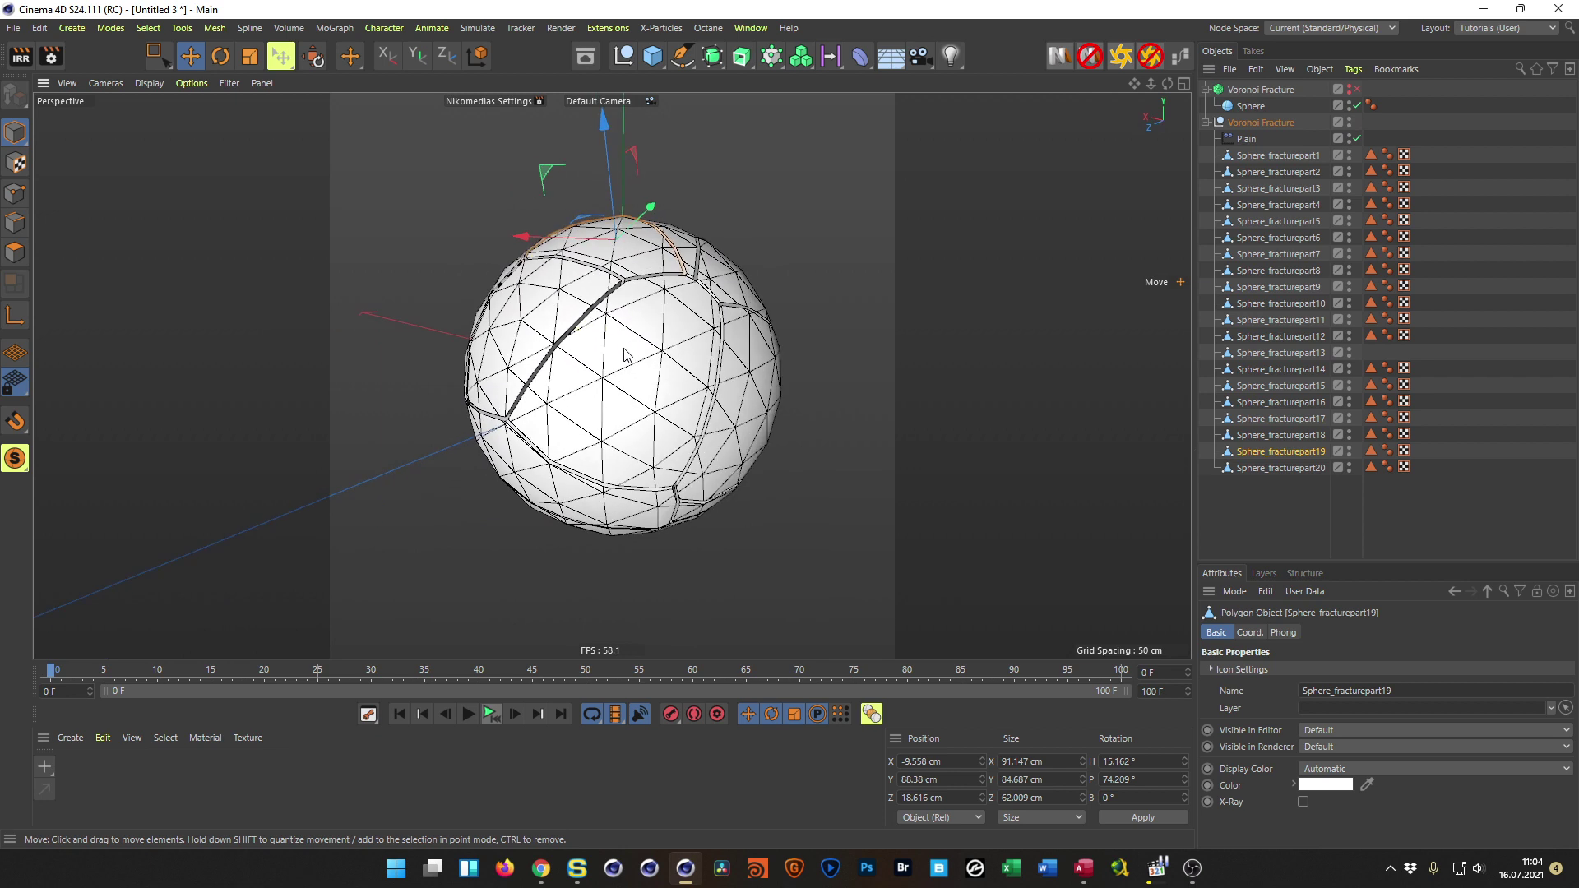